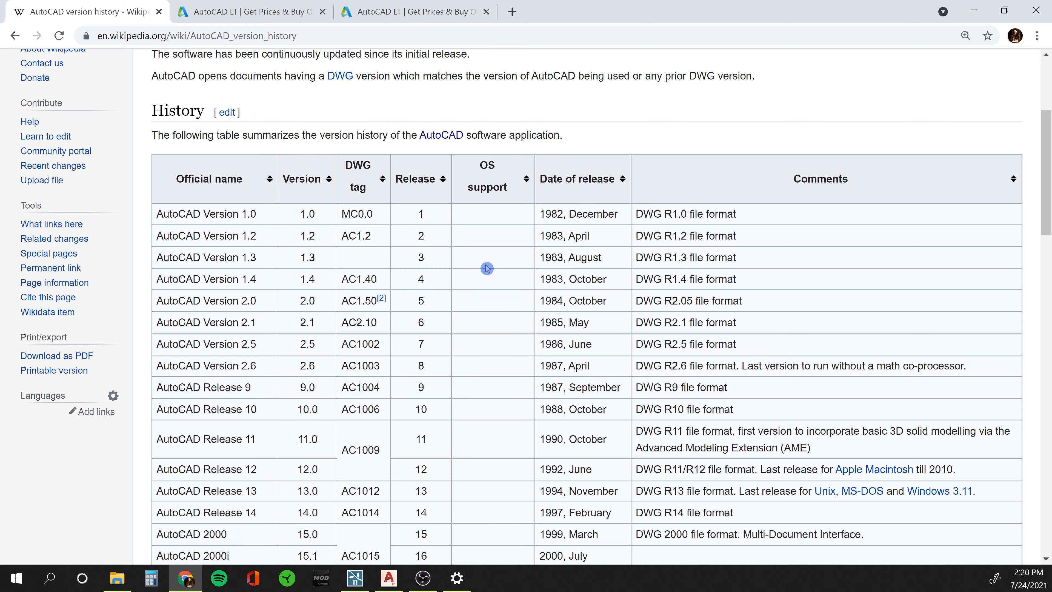
Scroll through the AutoCAD release history, highlighting the Release 12 and Release 14 entries.
scroll(487, 266, "down", 1)
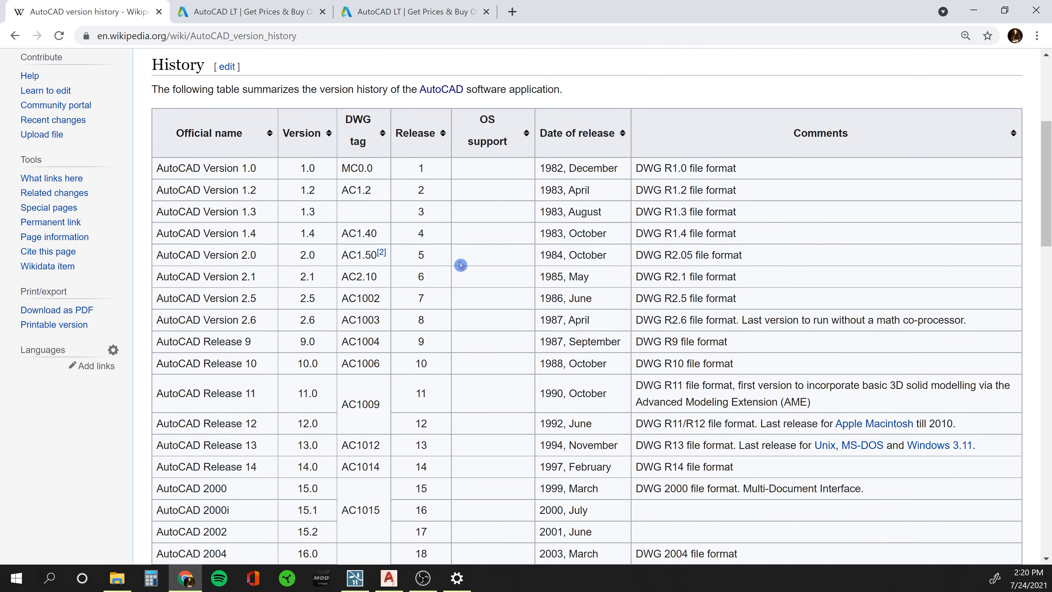
scroll(473, 267, "down", 2)
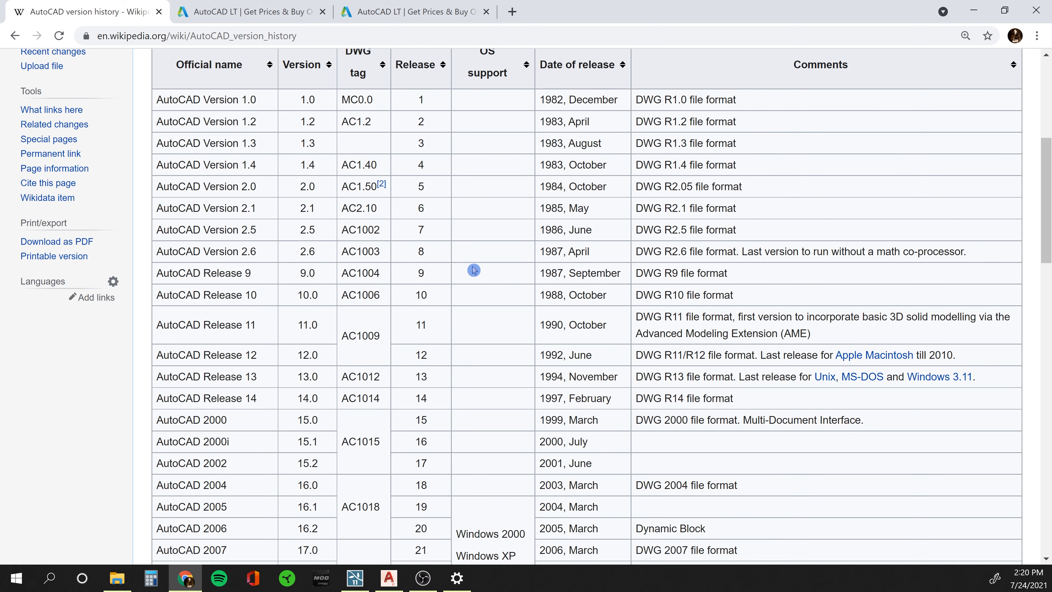
scroll(474, 269, "down", 1)
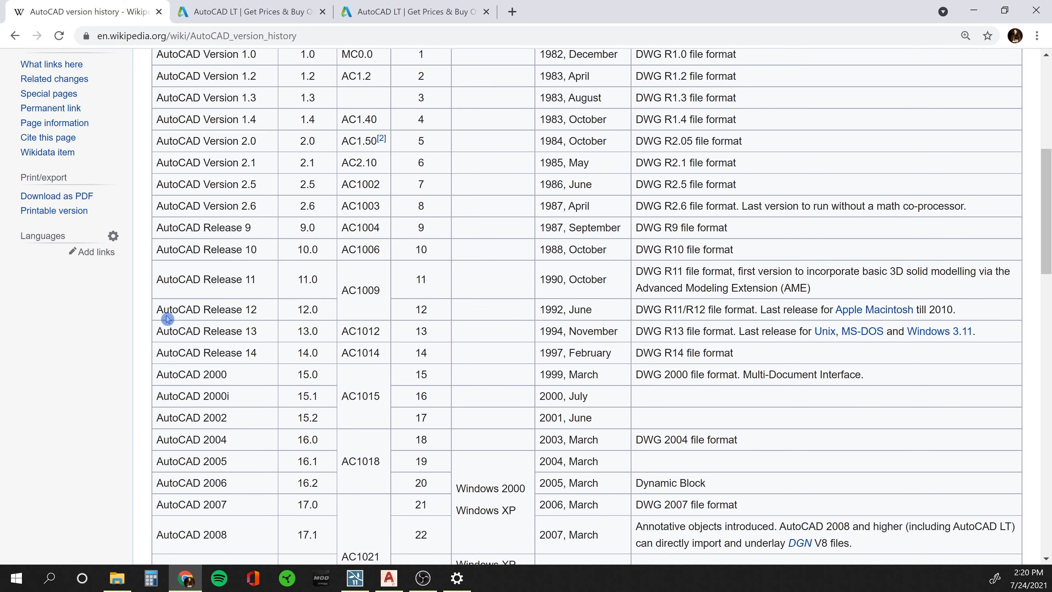
scroll(634, 331, "down", 1)
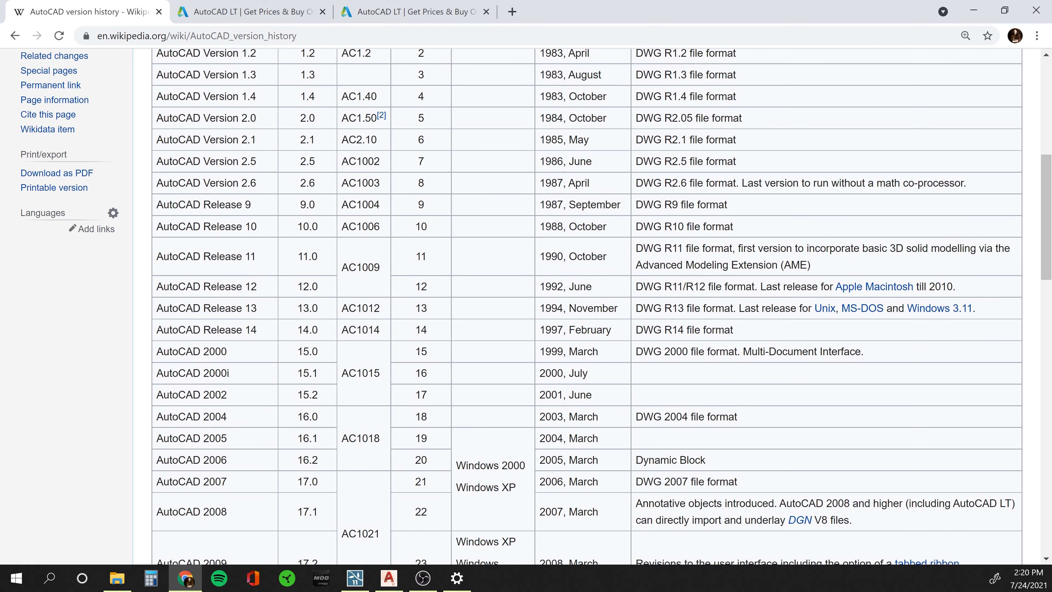
left_click_drag(157, 286, 270, 293)
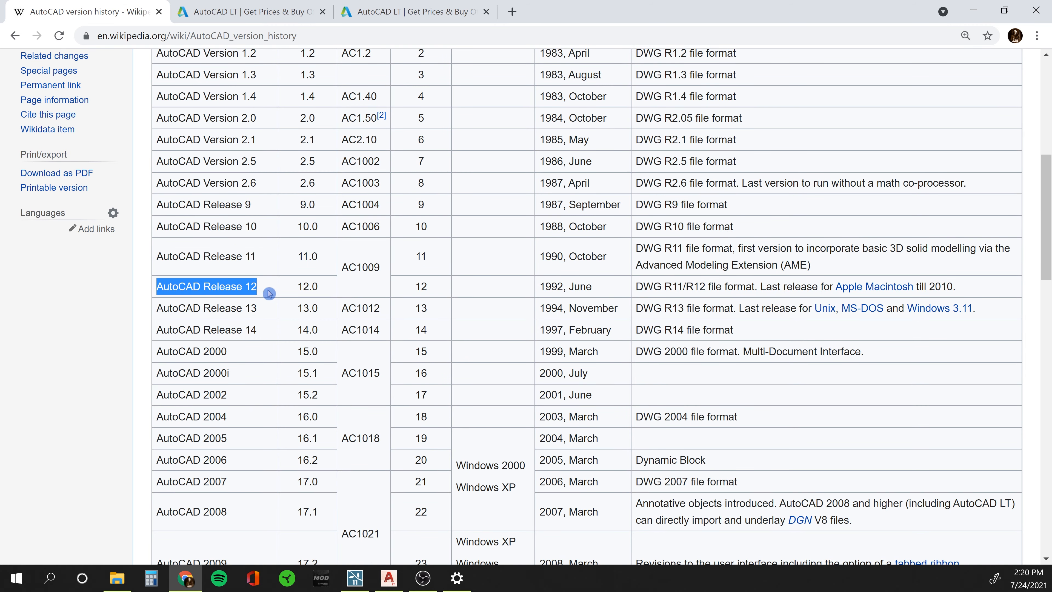
left_click(260, 313)
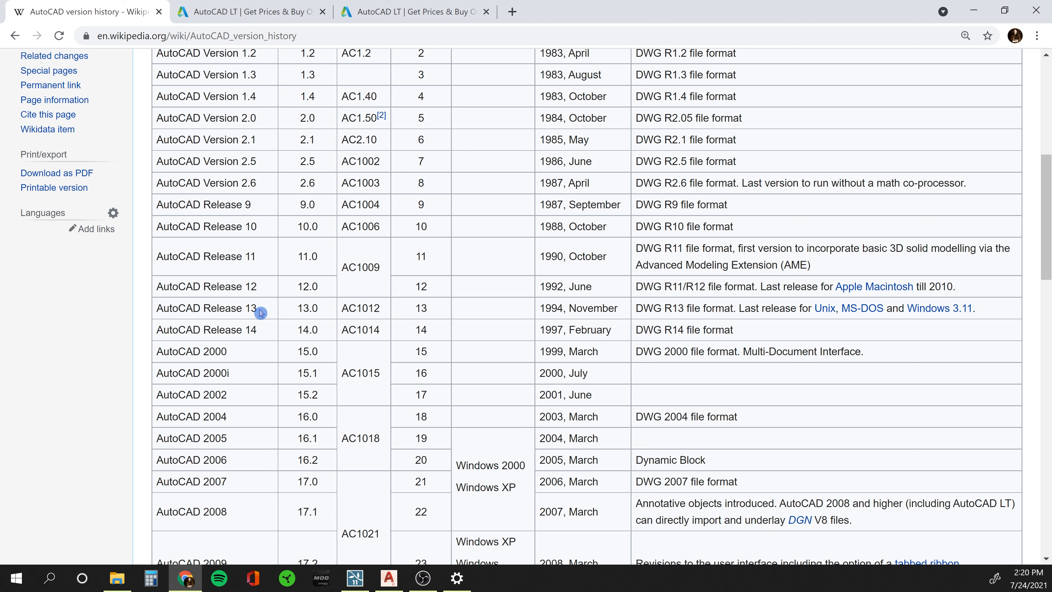
double_click(257, 330)
left_click(258, 331)
scroll(258, 361, "down", 10)
scroll(269, 318, "down", 10)
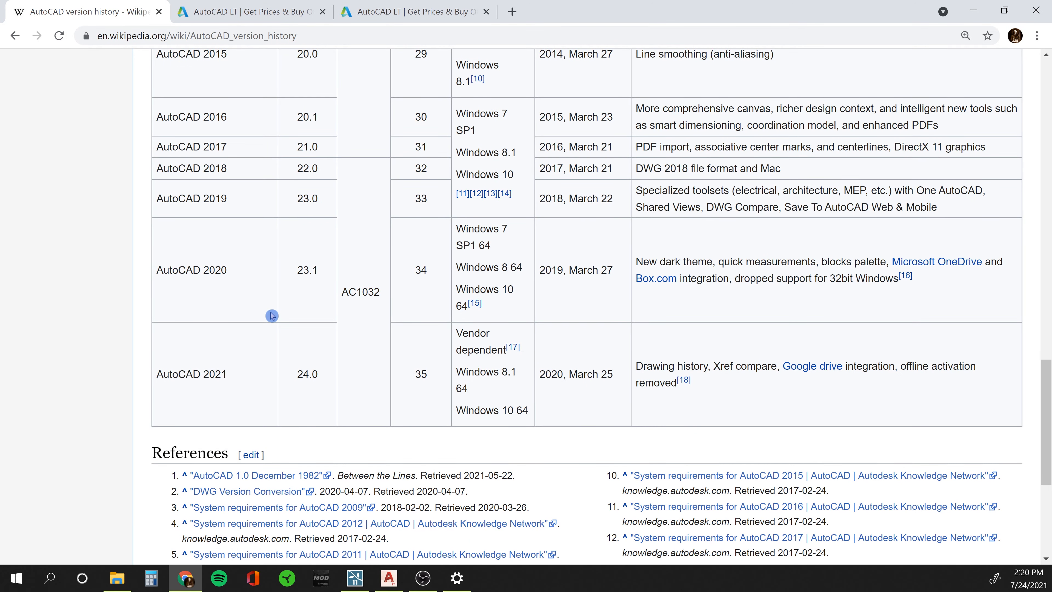
Go to the AutoCAD LT product page from the Autodesk products list and view its pricing.
left_click(236, 11)
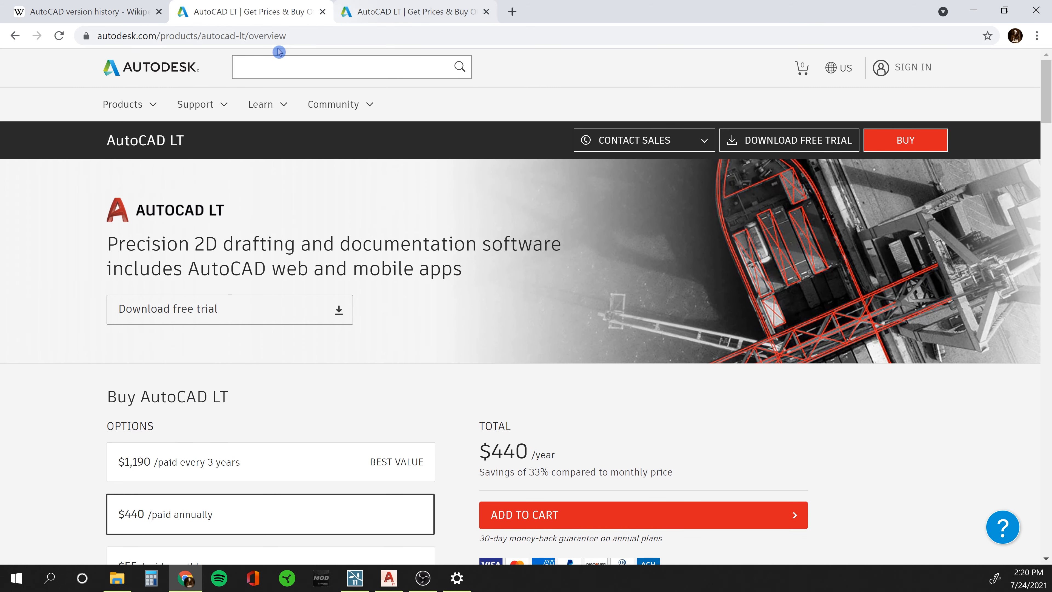
left_click(136, 101)
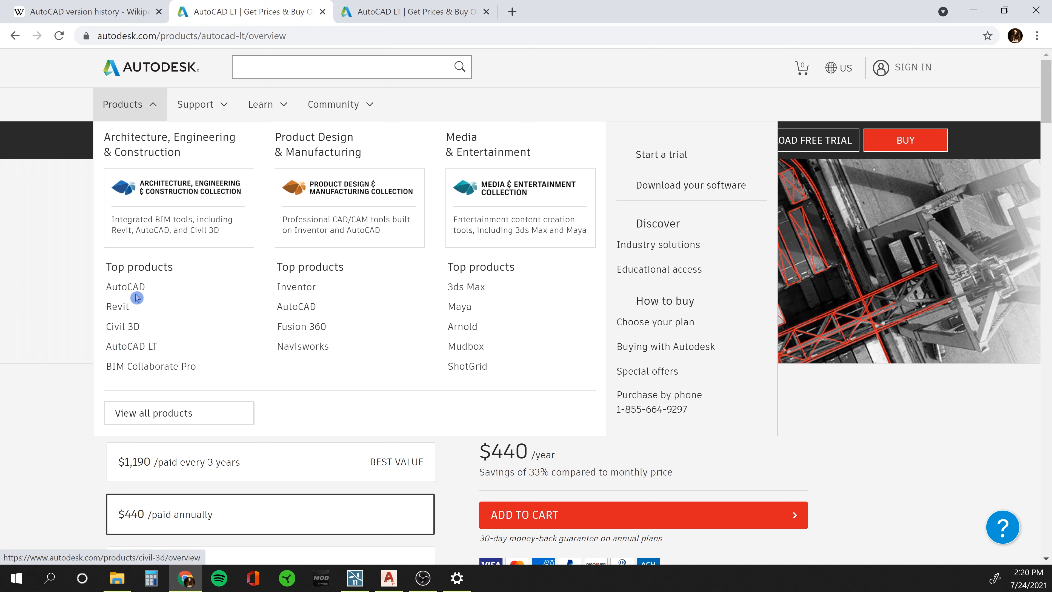
left_click(129, 347)
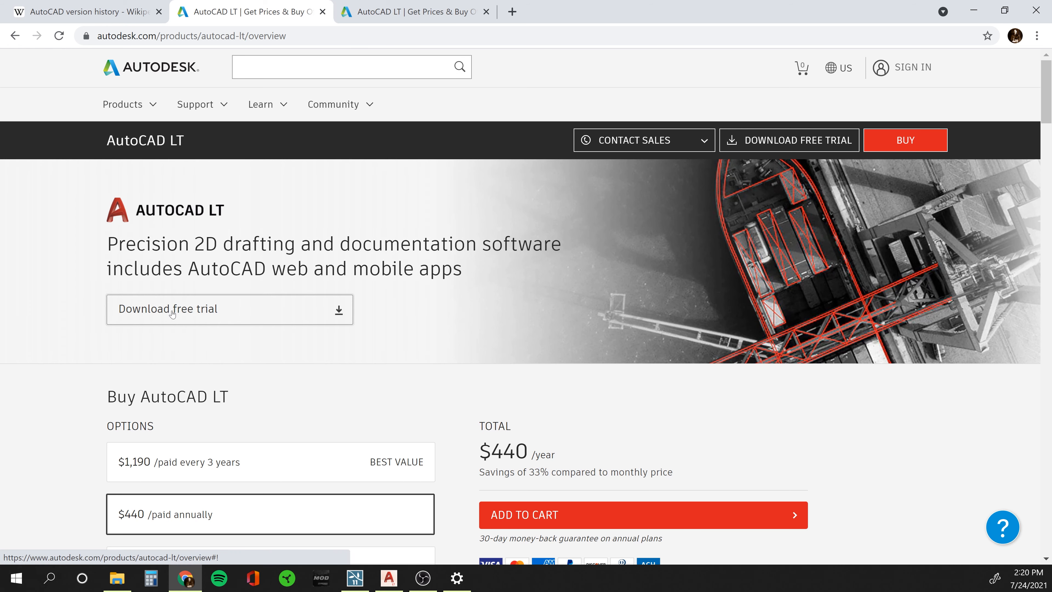
scroll(173, 319, "down", 3)
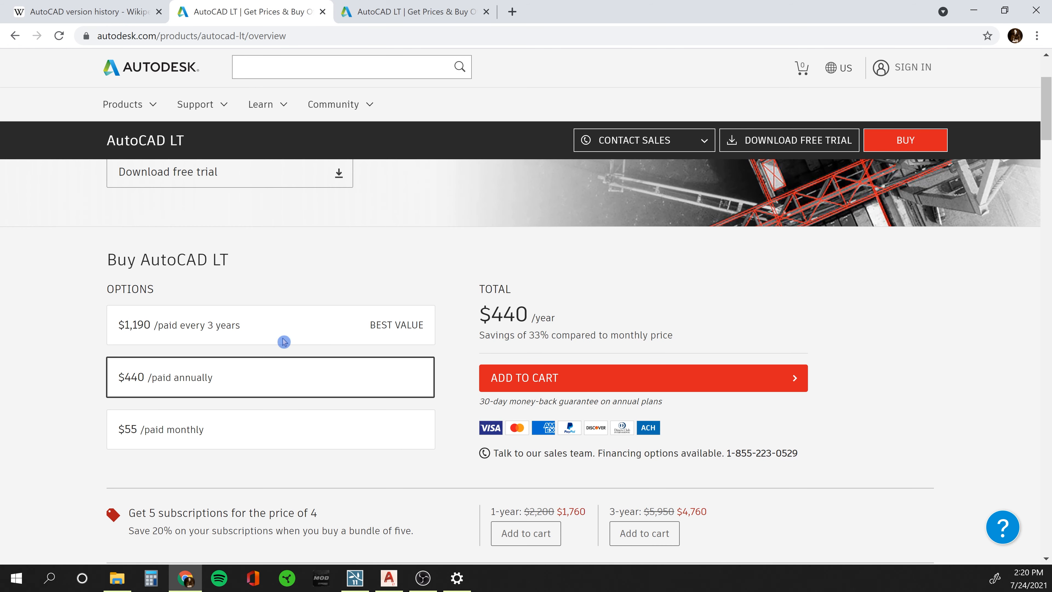
scroll(17, 348, "up", 3)
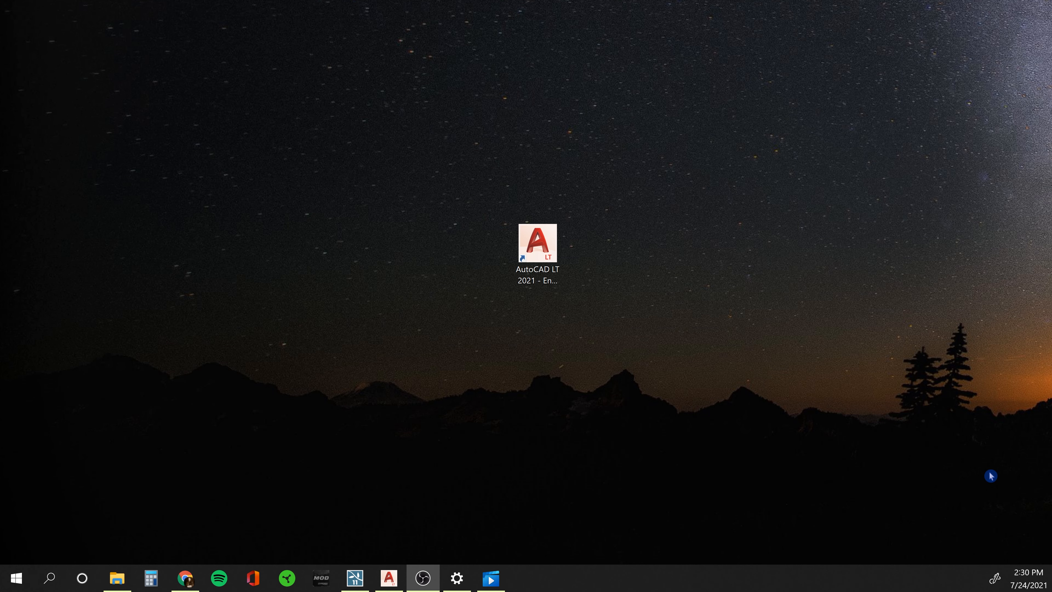
Launch AutoCAD LT 2021 and start a new drawing.
double_click(541, 244)
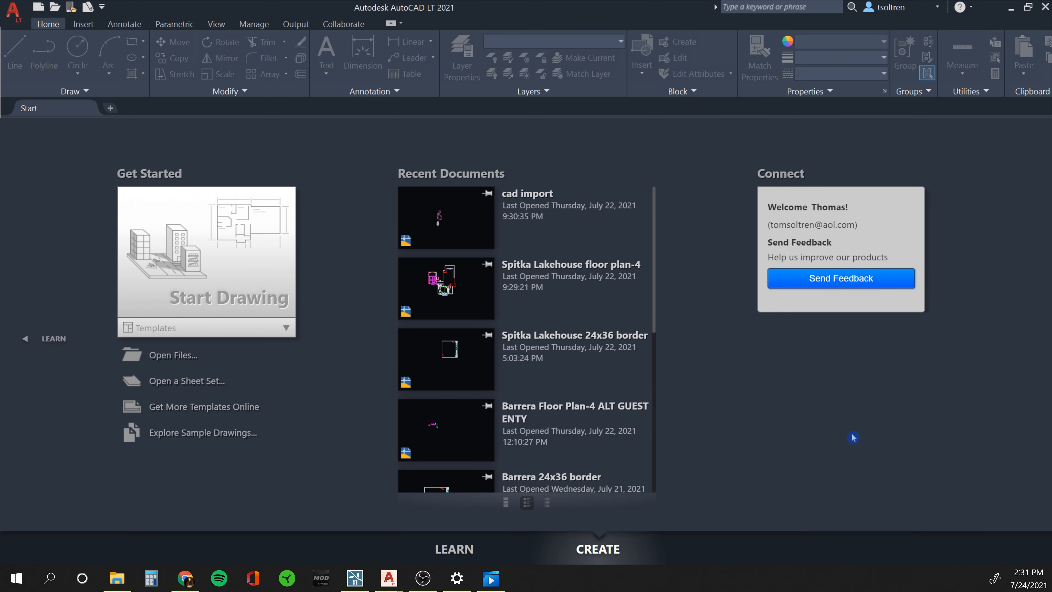
left_click(171, 235)
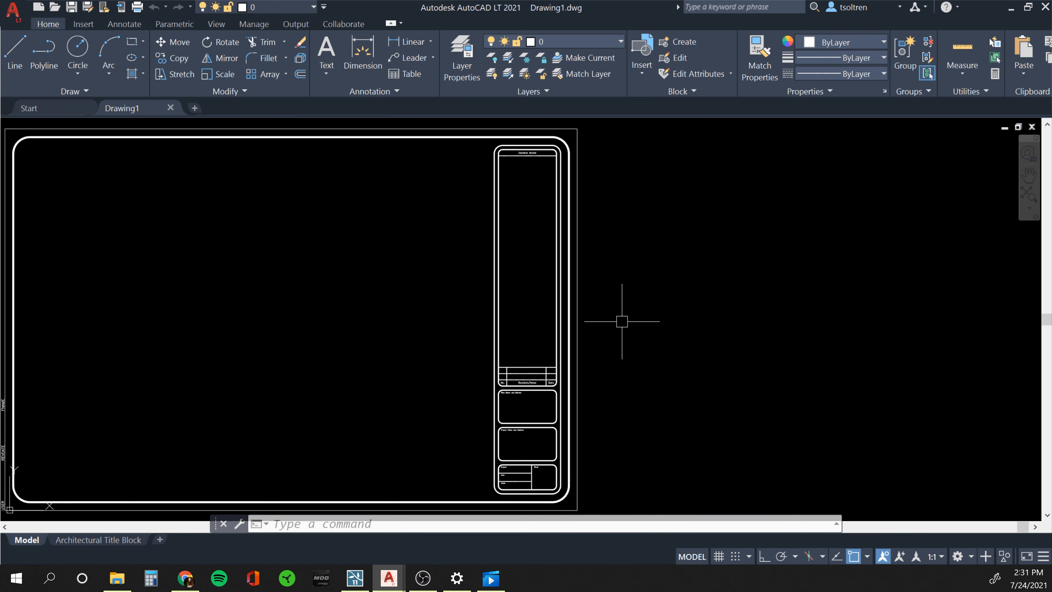
scroll(621, 321, "down", 5)
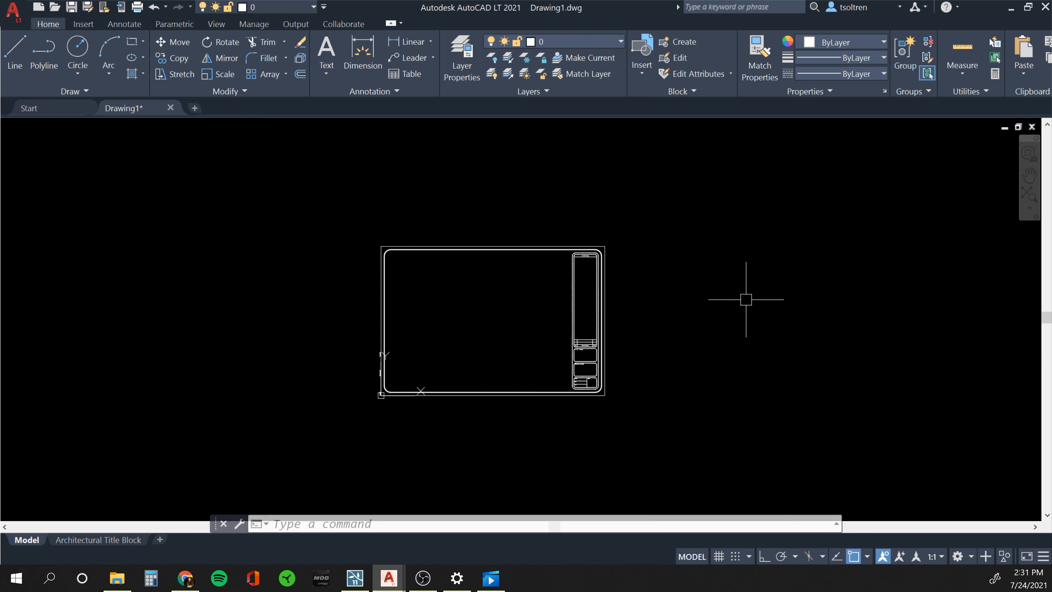
Erase all 32 title block objects with ERASE and a crossing window.
type("e")
key("Return")
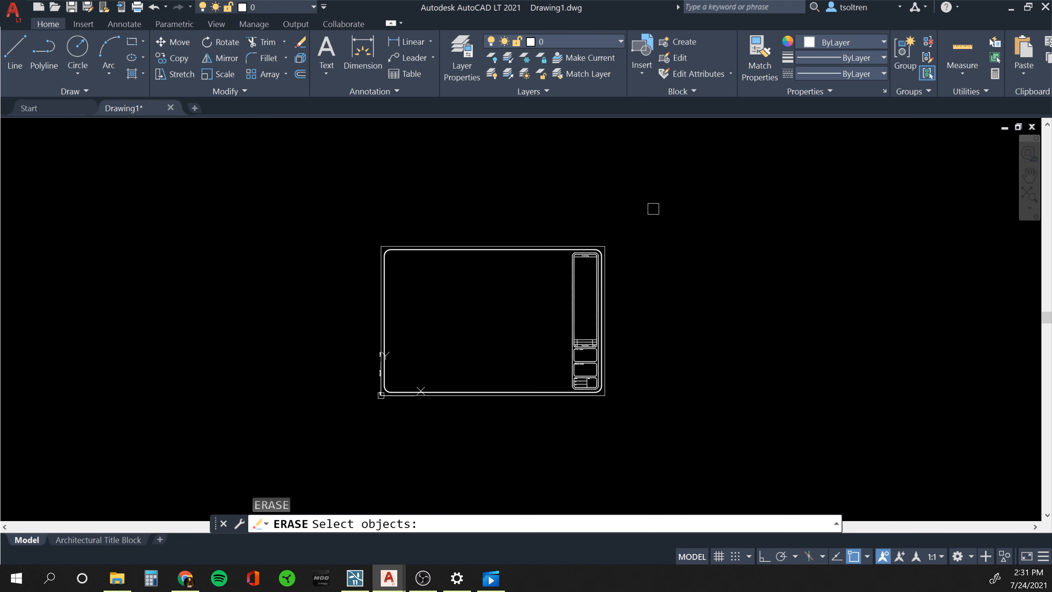
left_click(653, 208)
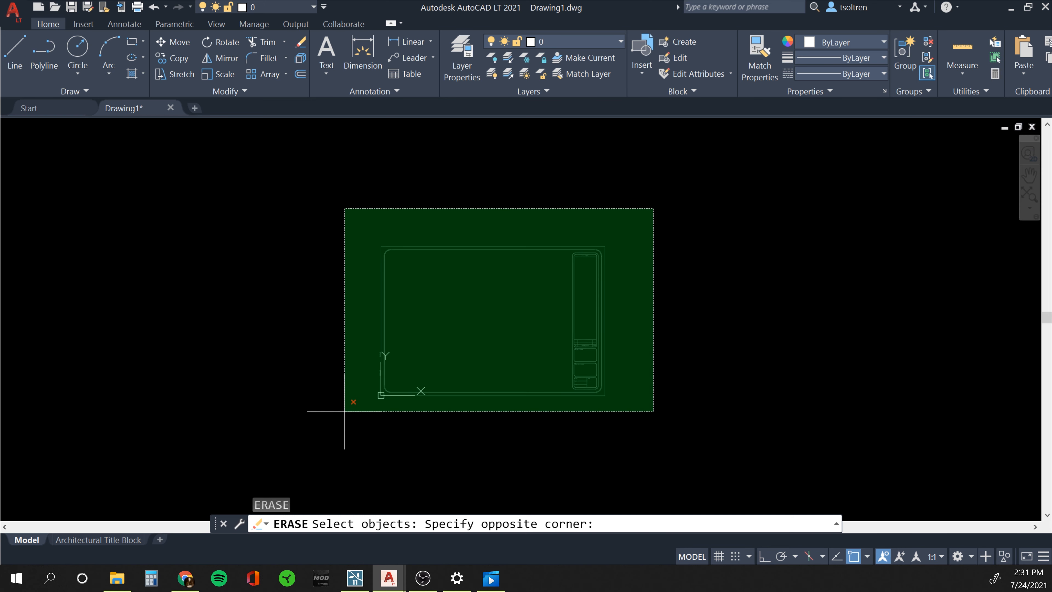
left_click(345, 412)
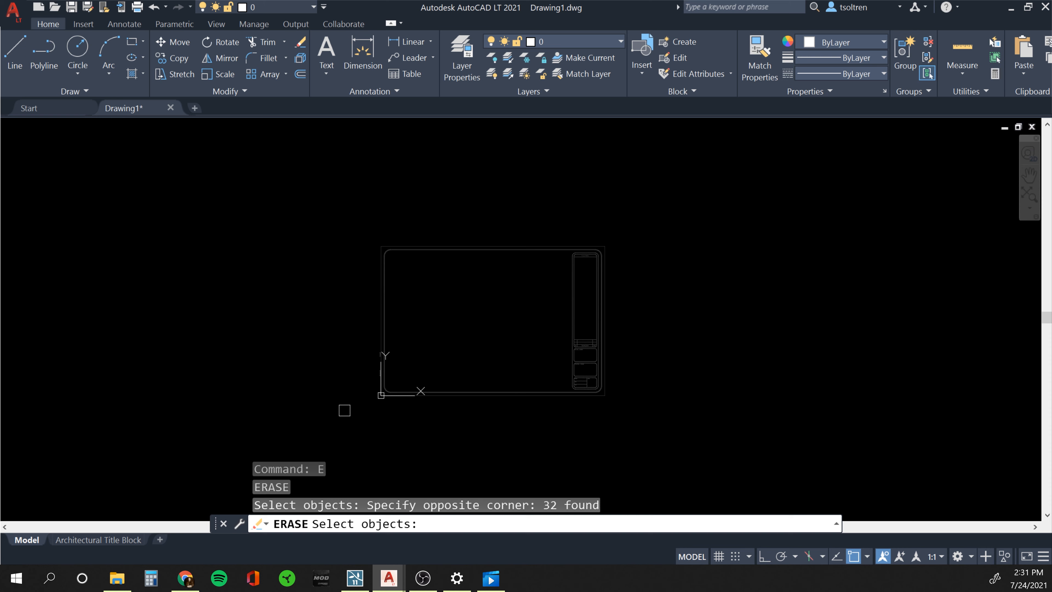
key("Return")
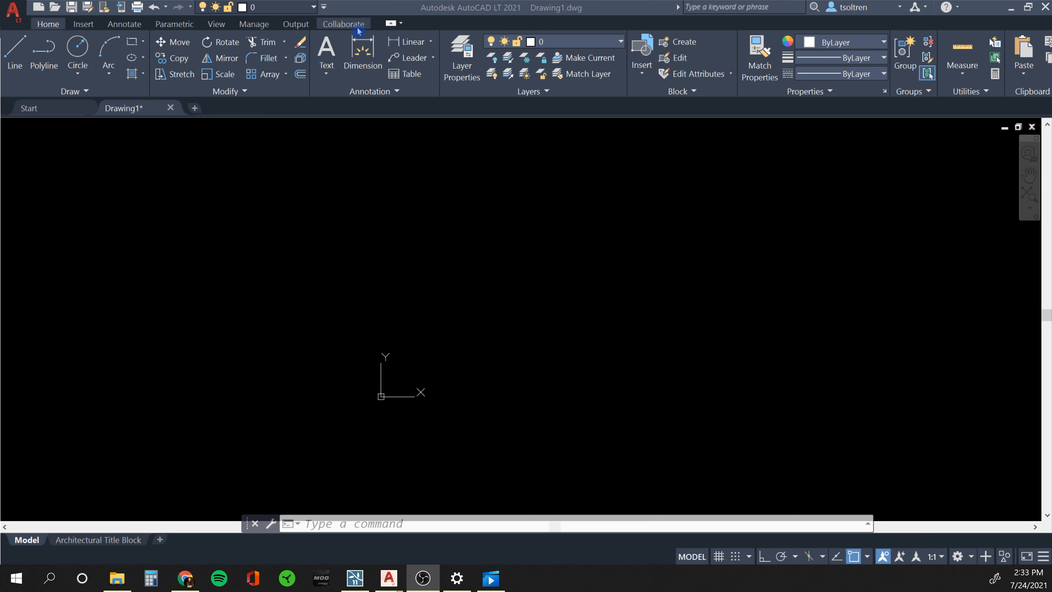
right_click(23, 85)
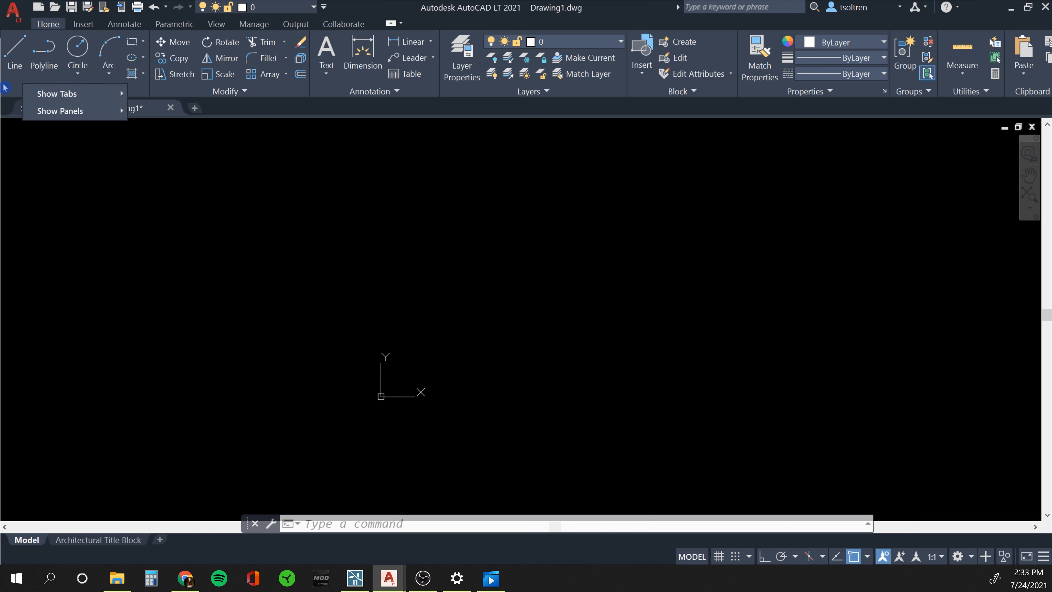
left_click(15, 56)
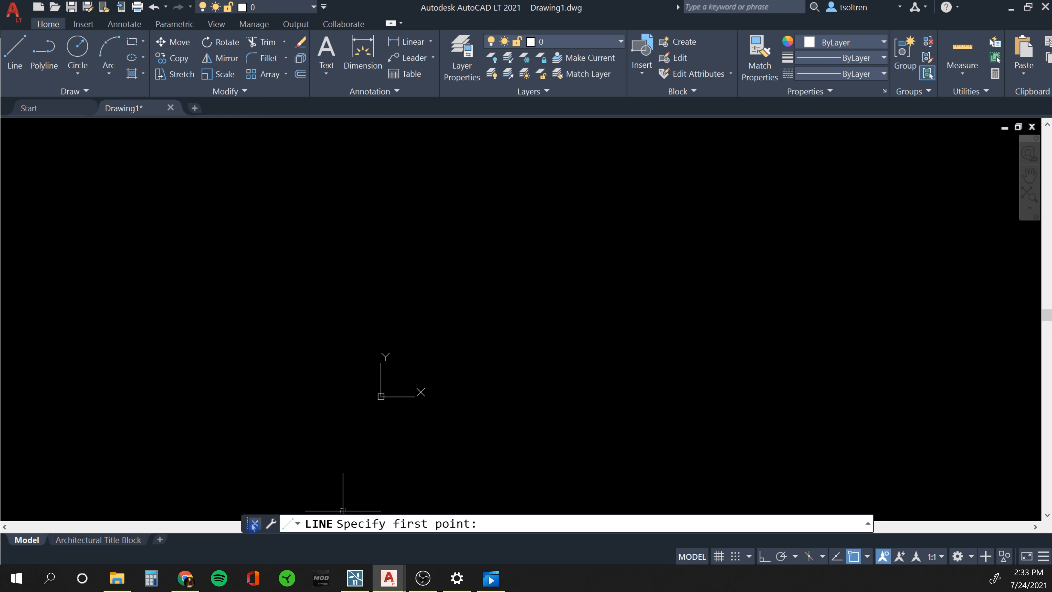
mouse_move(246, 527)
left_mouse_down()
mouse_move(267, 503)
mouse_move(224, 460)
mouse_move(218, 487)
mouse_move(315, 483)
mouse_move(286, 484)
mouse_move(259, 523)
left_mouse_up()
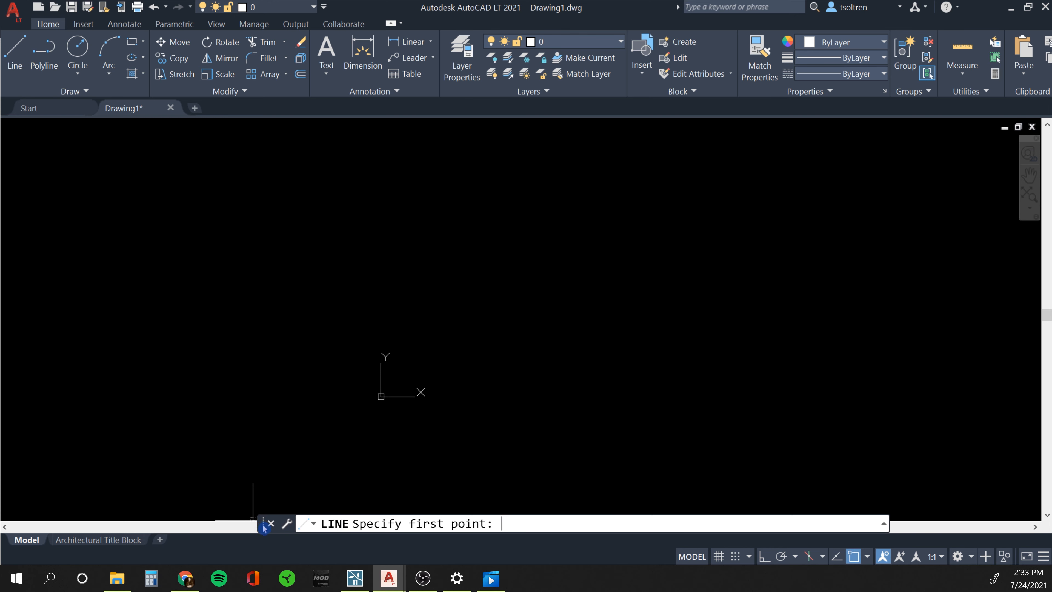
left_click_drag(264, 527, 249, 538)
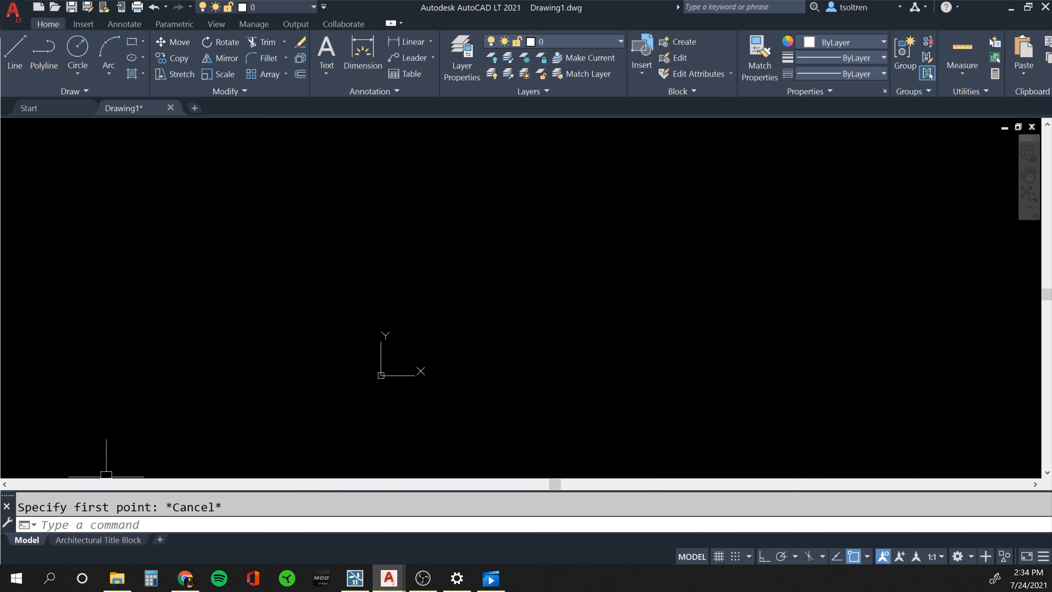
left_click_drag(7, 499, 247, 499)
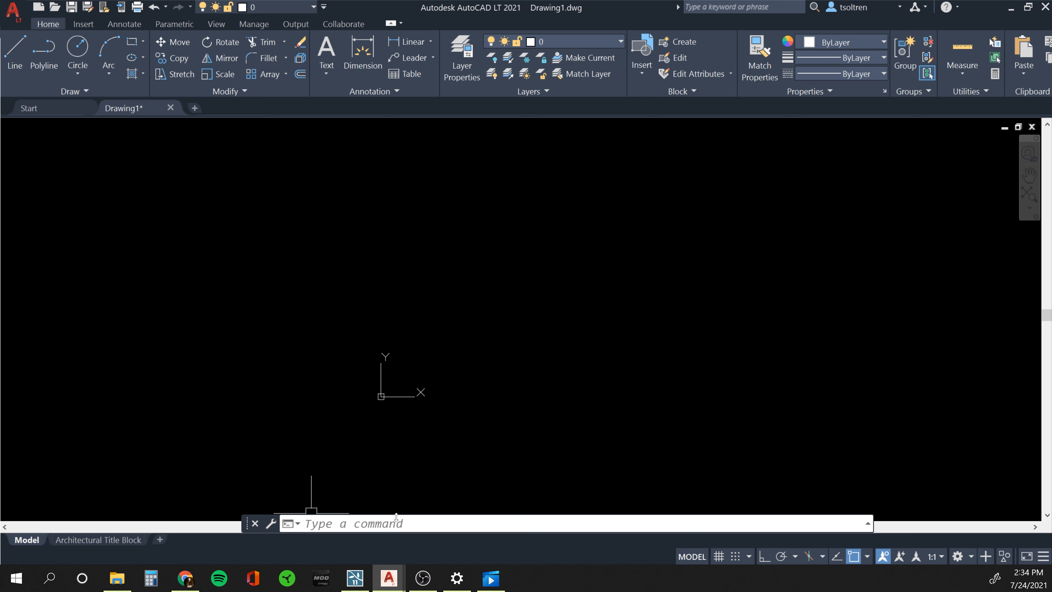
type("E")
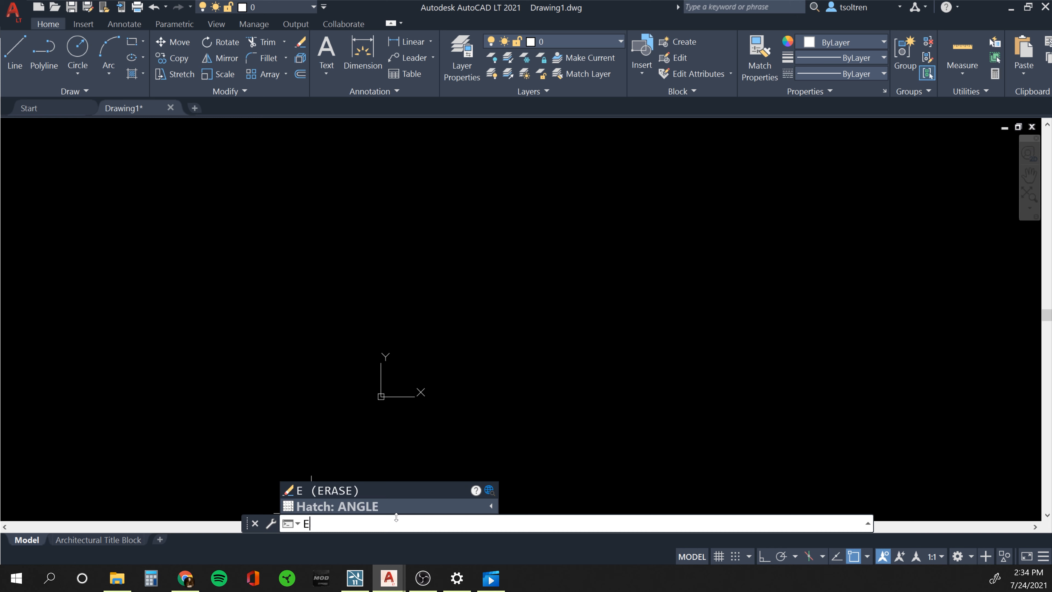
key("Return")
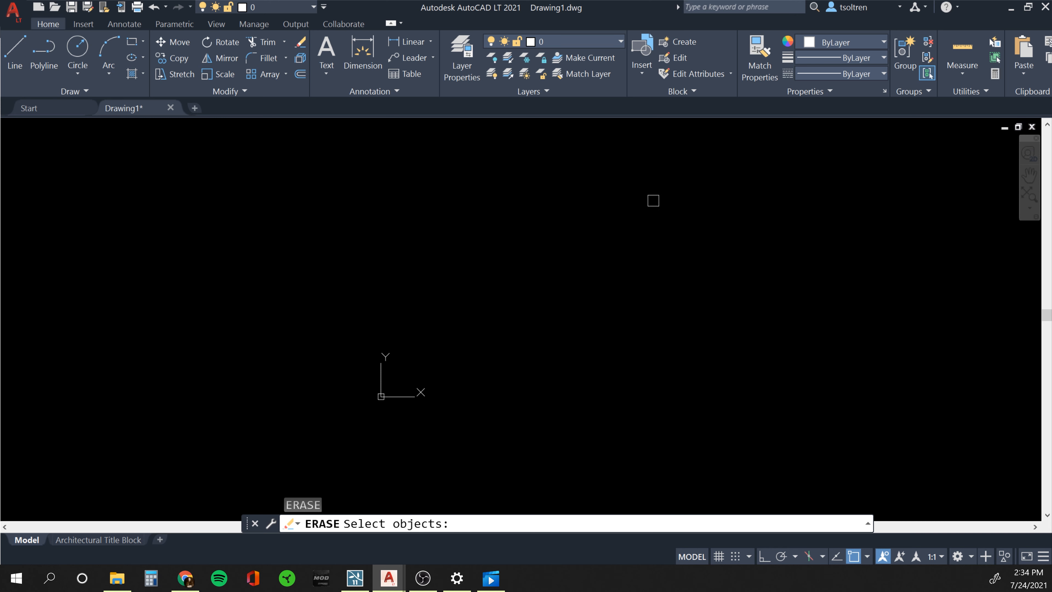
left_click(650, 202)
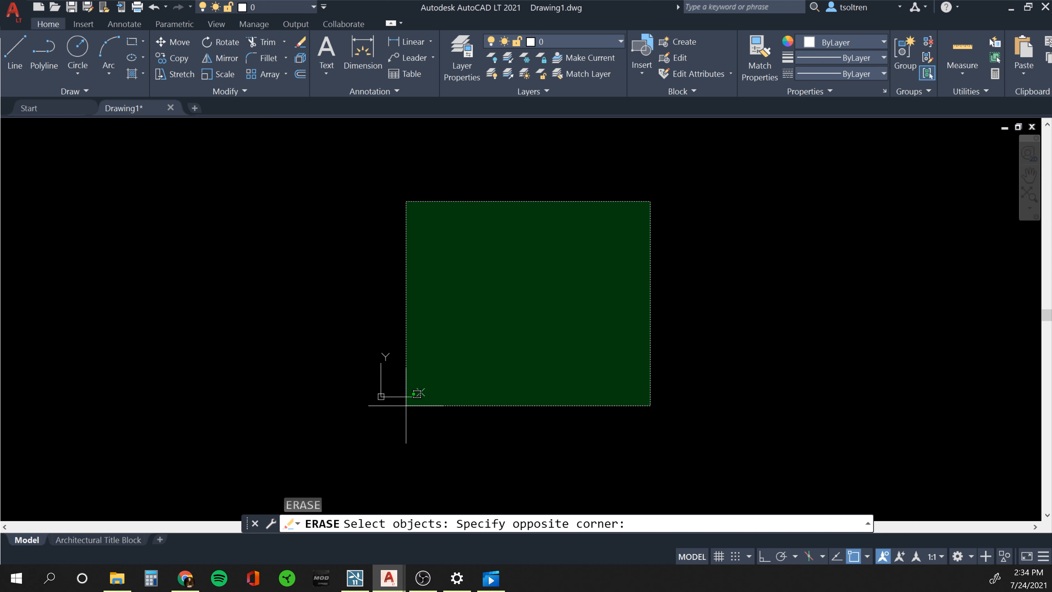
key("Escape")
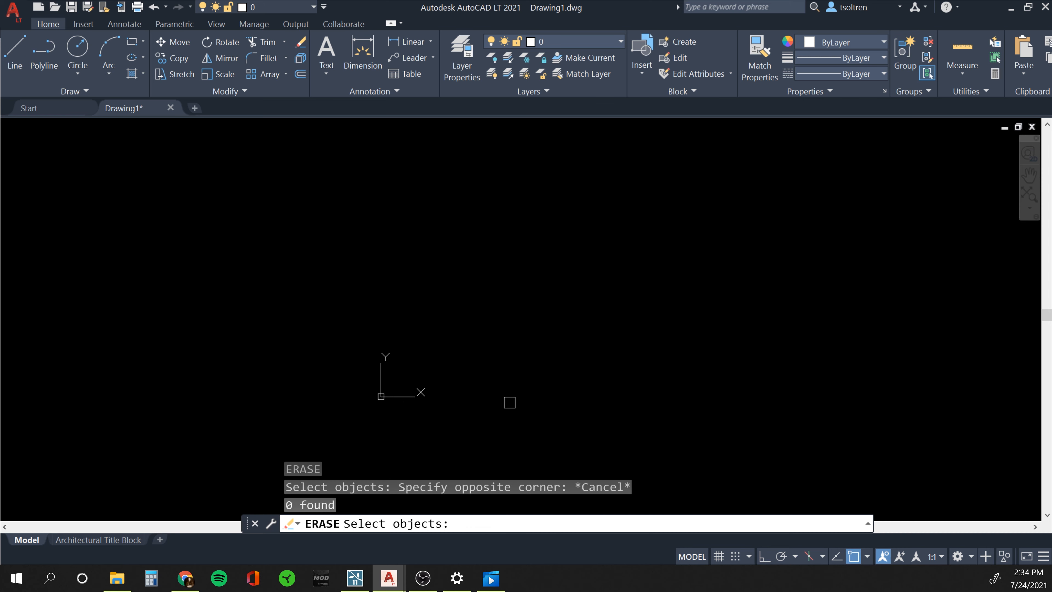
key("Escape")
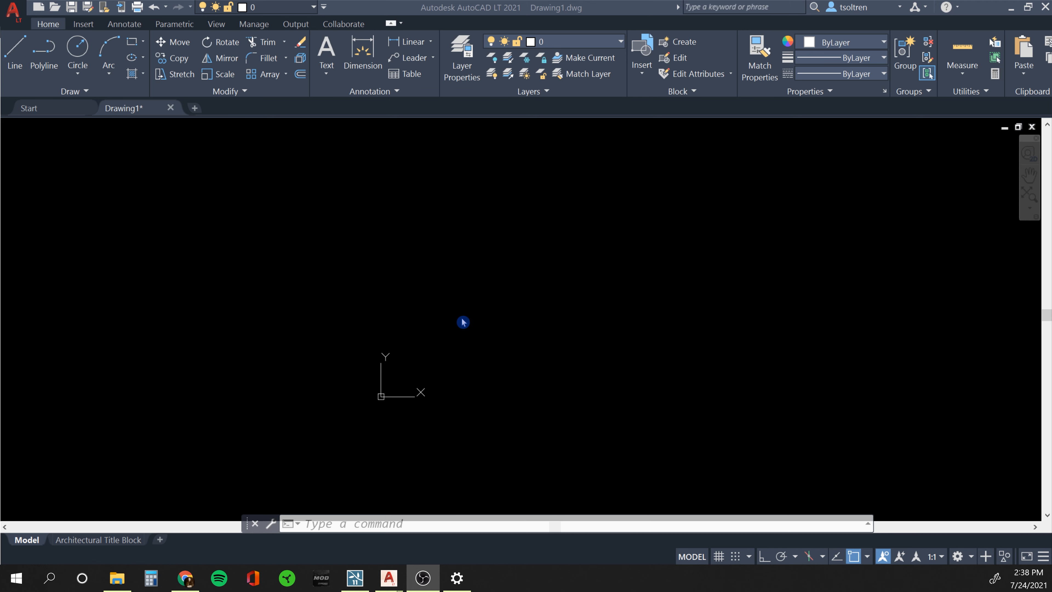
Confirm Architectural units, 0'-0 1/16" precision and Inches insertion scale in Drawing Units.
left_click(430, 308)
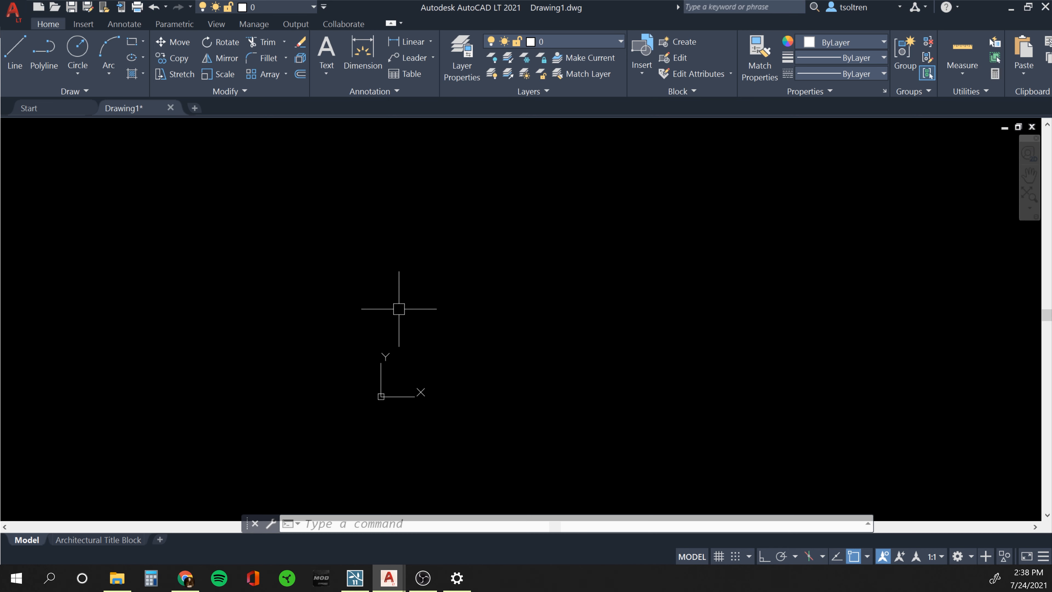
type("units")
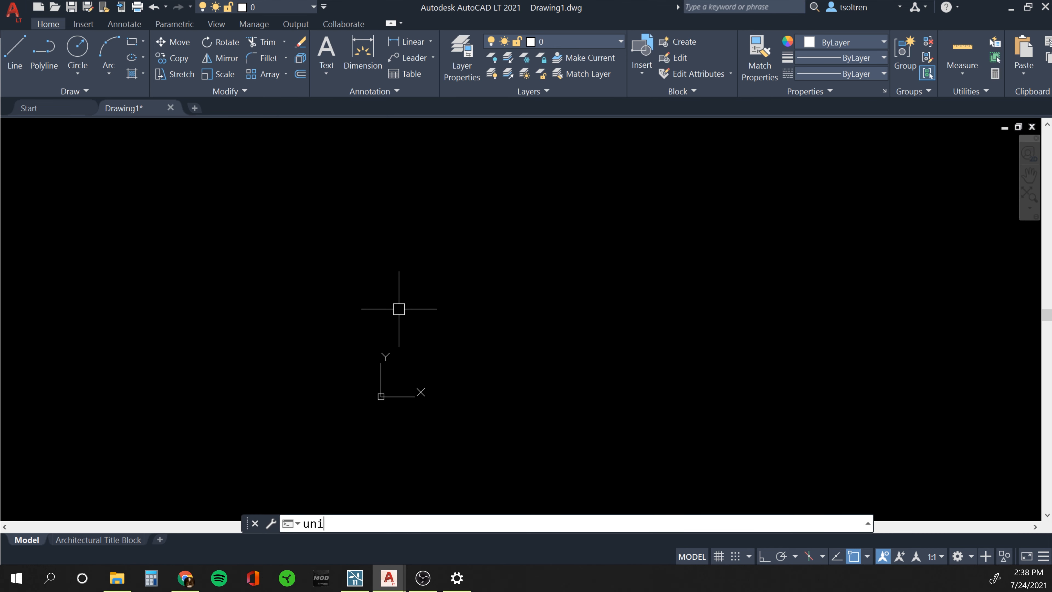
key("Return")
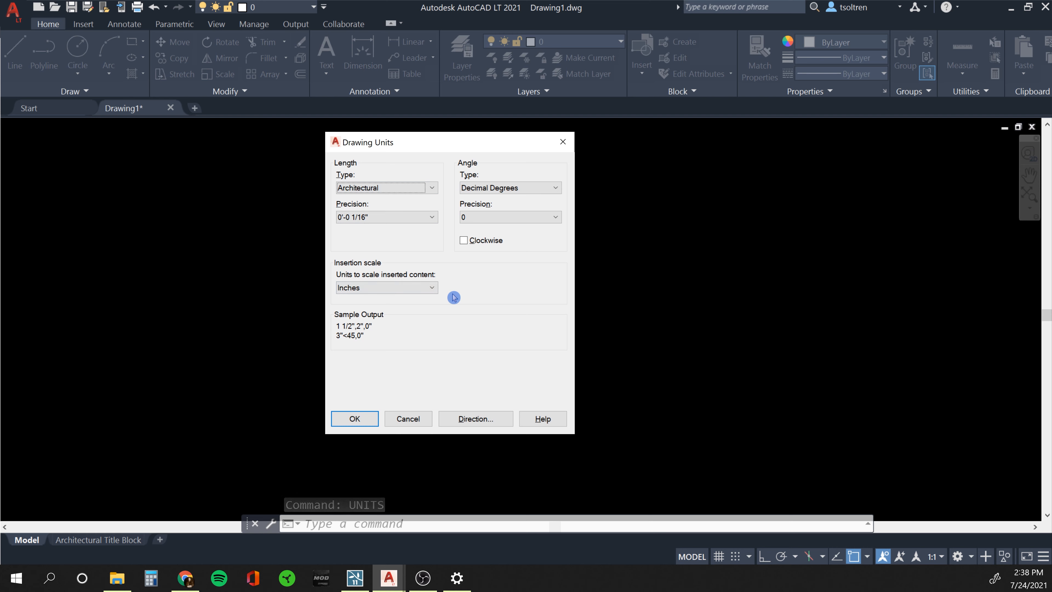
left_click(431, 191)
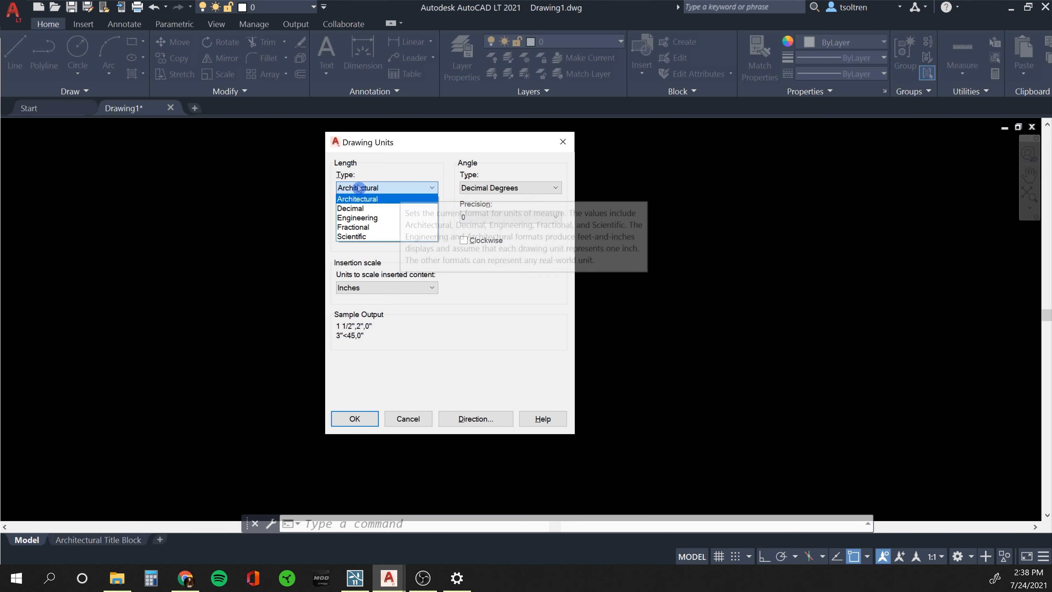
left_click(372, 199)
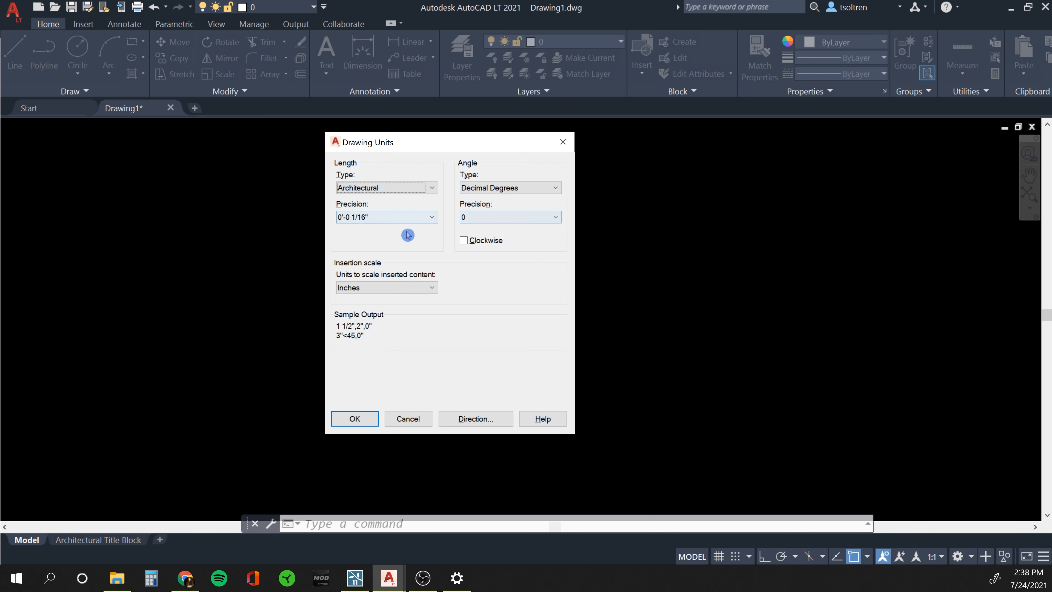
left_click(432, 218)
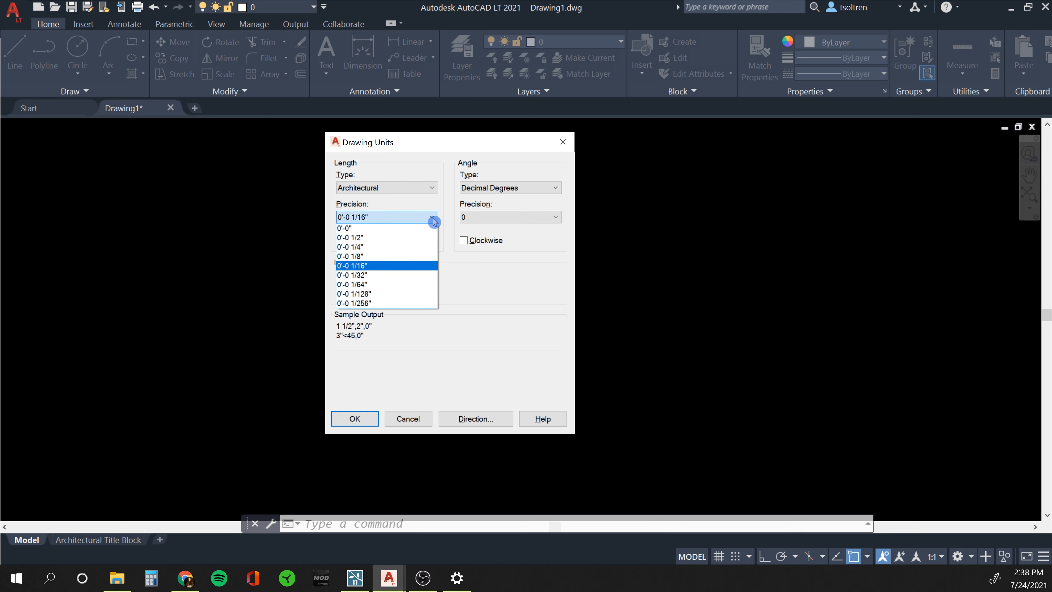
left_click(418, 265)
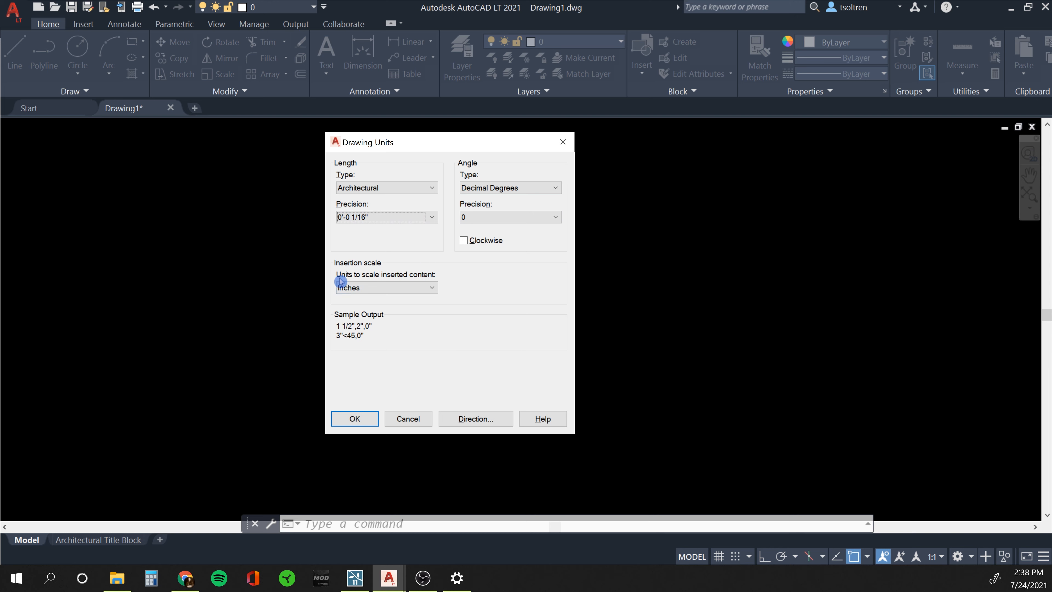
left_click(395, 289)
left_click(508, 298)
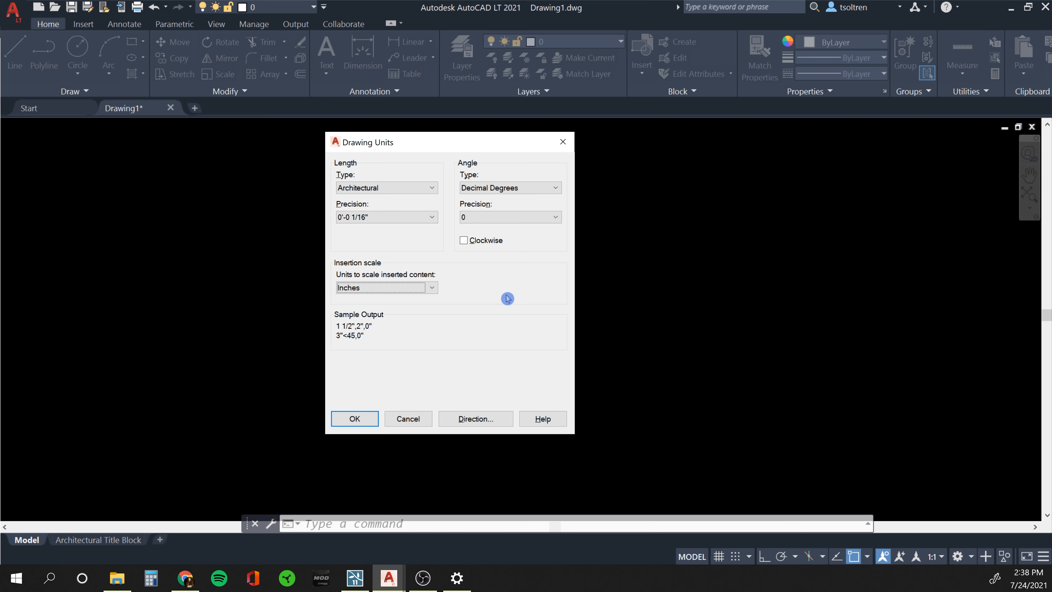
left_click(407, 189)
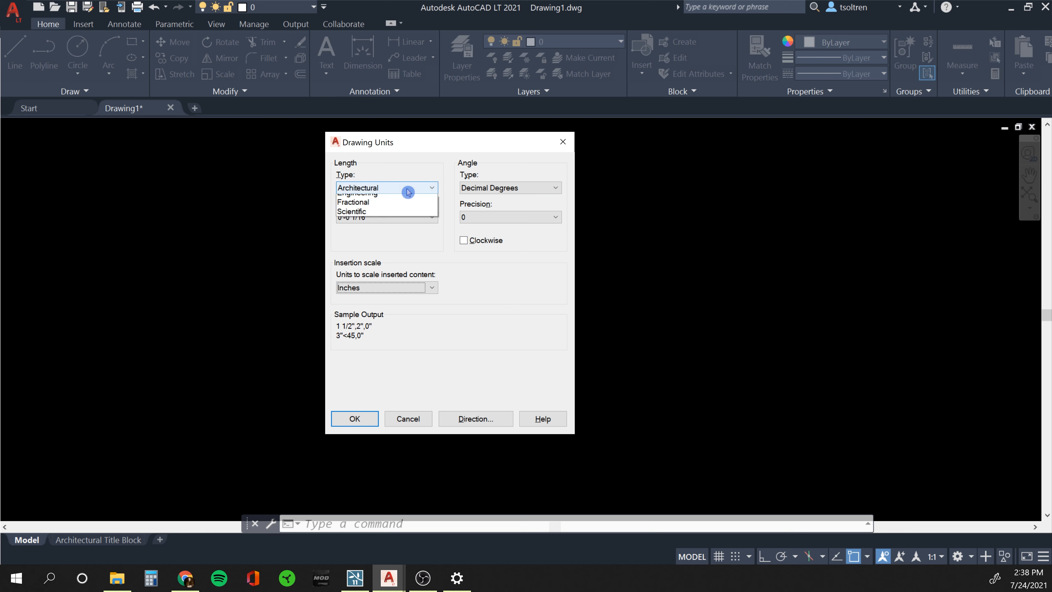
left_click(407, 189)
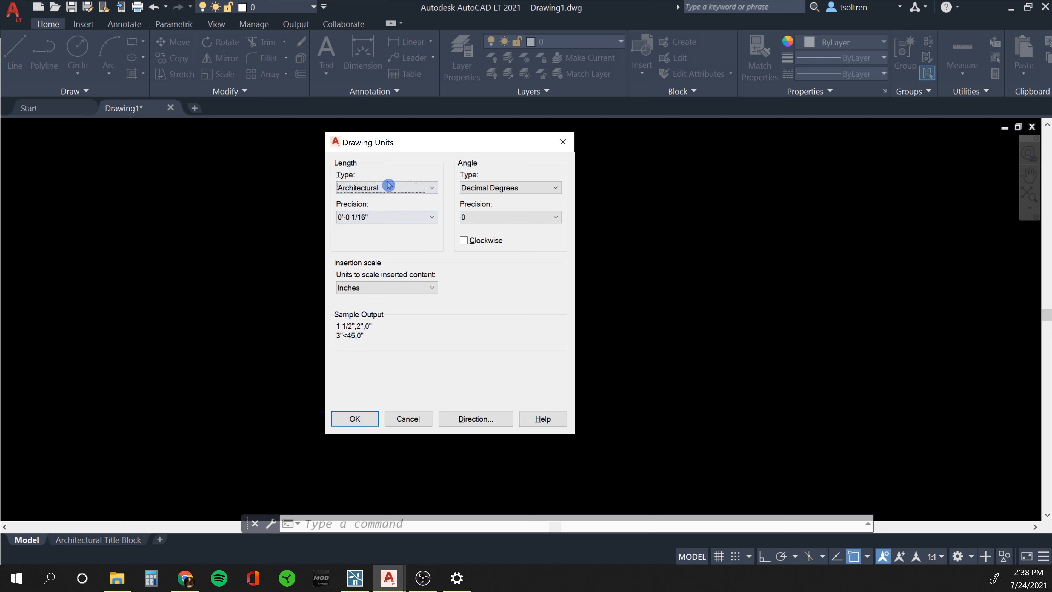
left_click(354, 419)
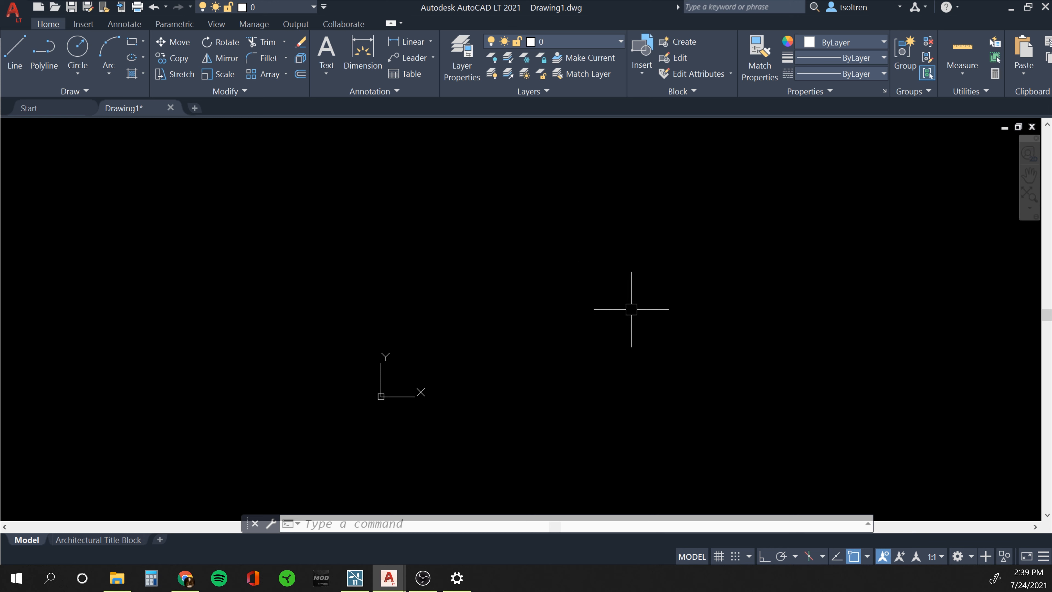
Draw a 10' horizontal line with Ortho on, starting near the drawing centre.
left_click(15, 57)
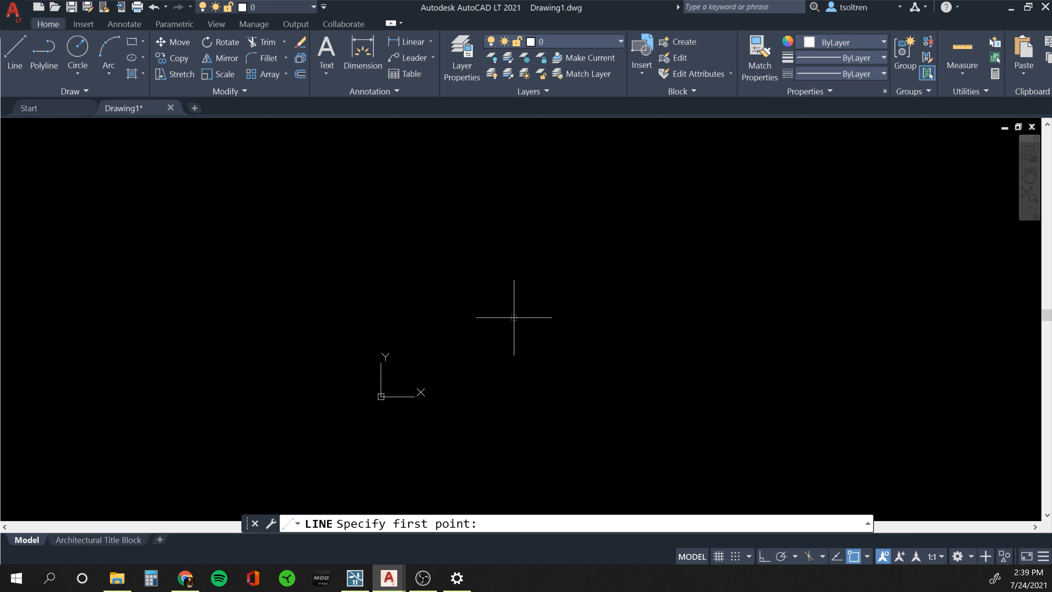
left_click(447, 333)
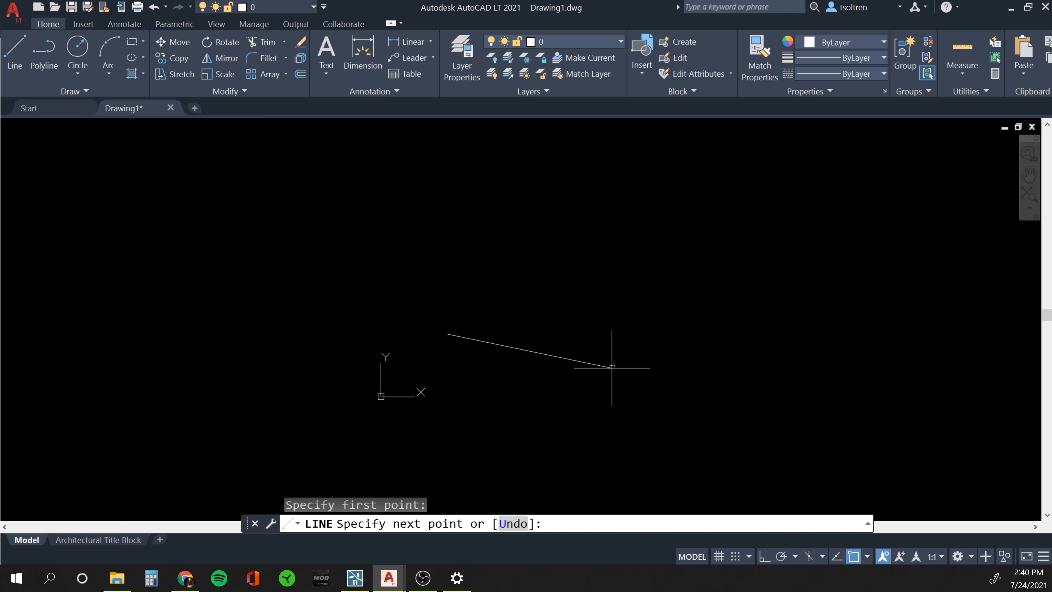
key("F8")
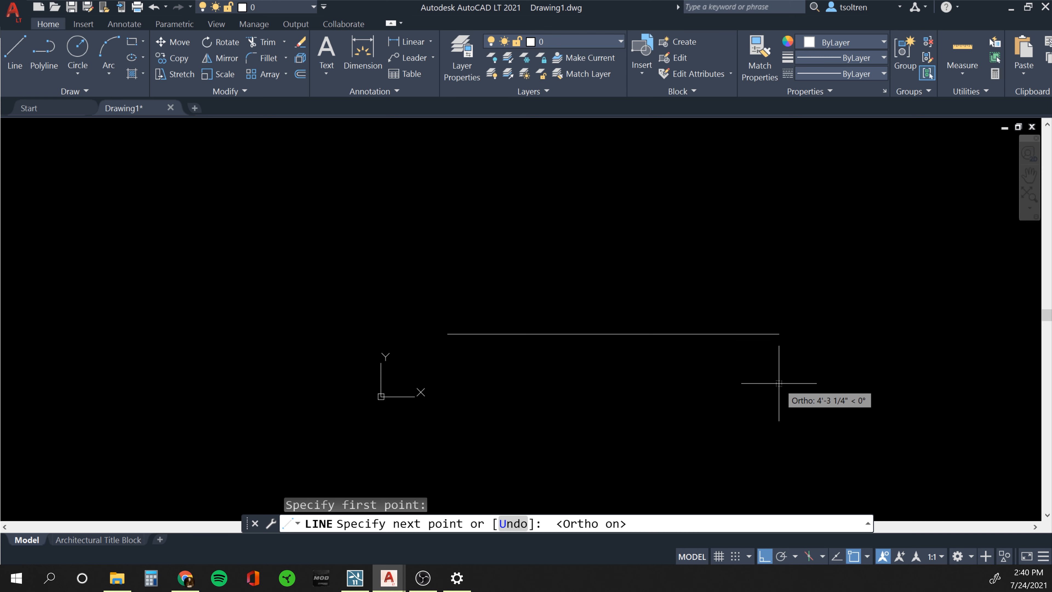
type("10")
key("Return")
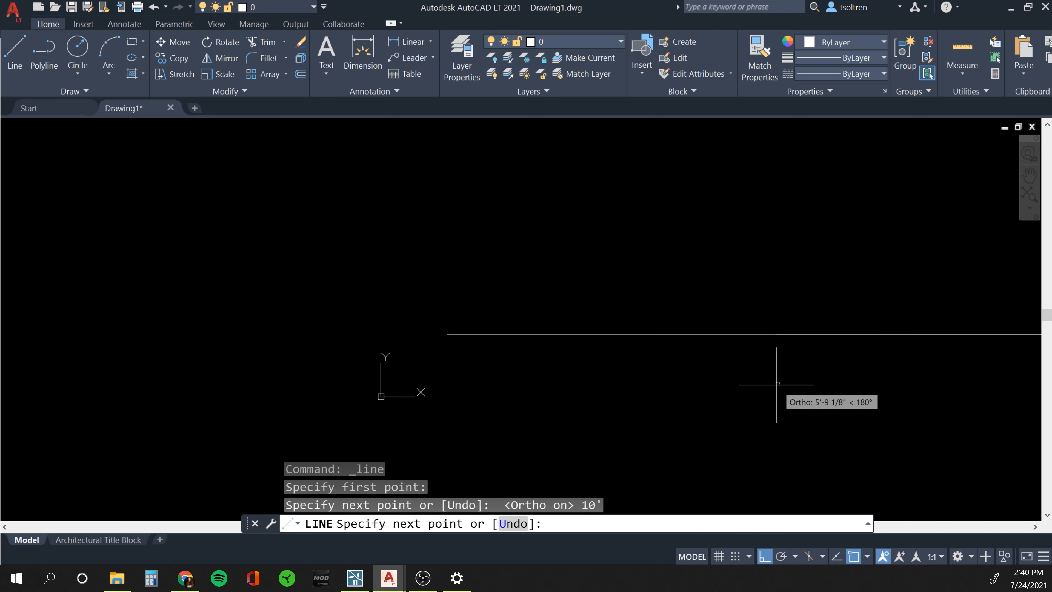
key("Escape")
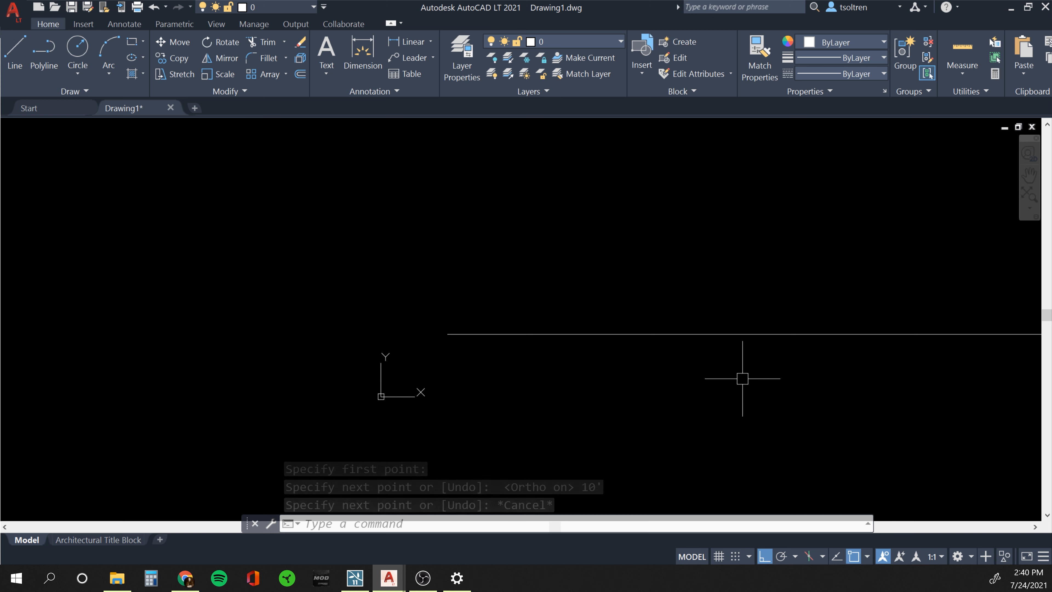
Zoom and pan until the whole 10' line sits near the bottom of the view.
scroll(704, 381, "down", 4)
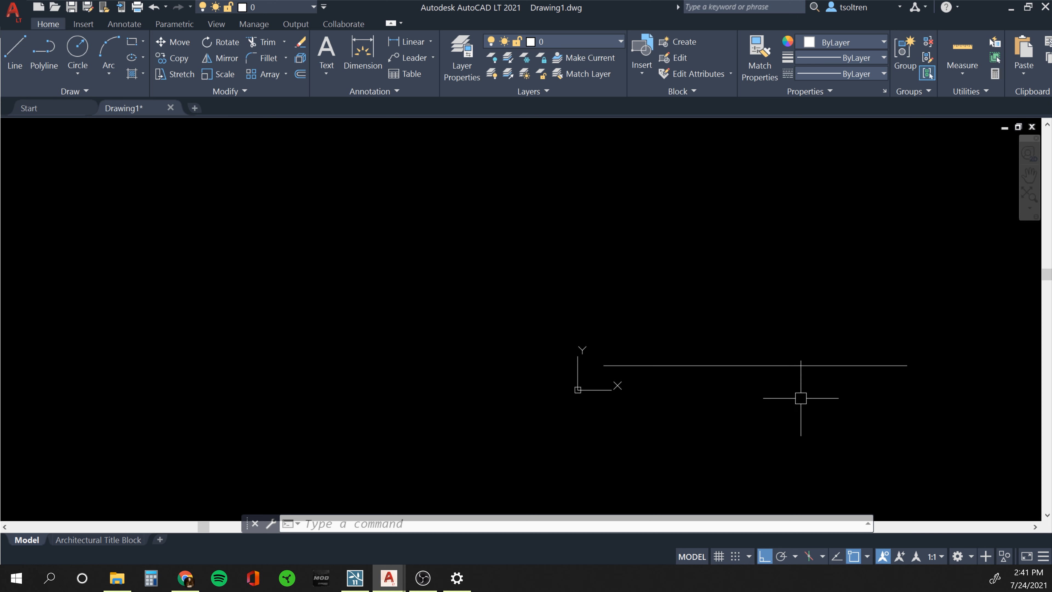
middle_click_drag(800, 398, 800, 398)
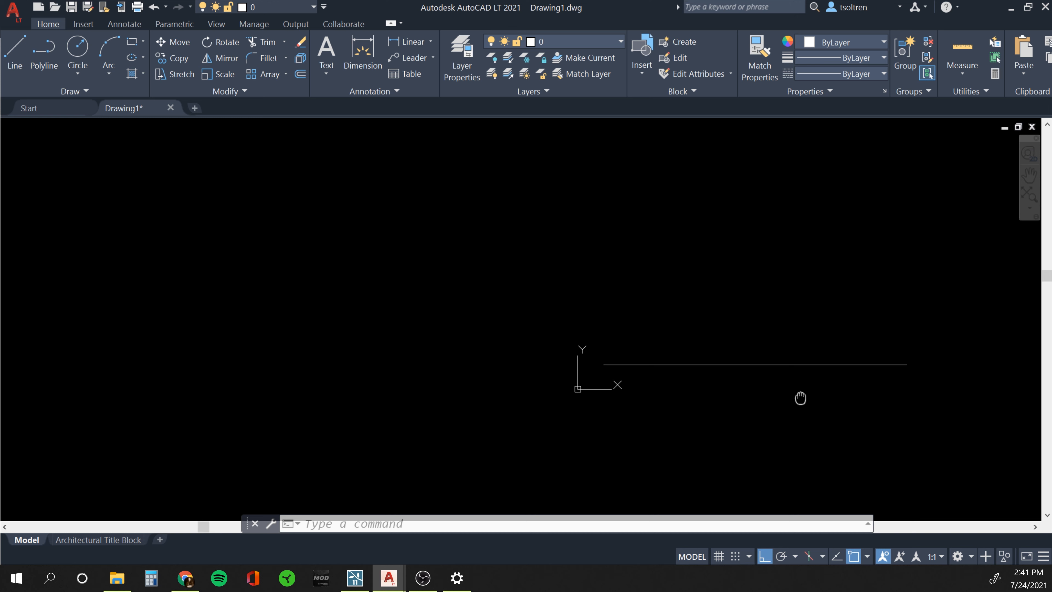
mouse_move(800, 399)
middle_mouse_down()
mouse_move(558, 267)
mouse_move(459, 283)
mouse_move(408, 423)
mouse_move(690, 369)
mouse_move(463, 308)
mouse_move(453, 402)
mouse_move(632, 360)
mouse_move(554, 335)
mouse_move(547, 361)
middle_mouse_up()
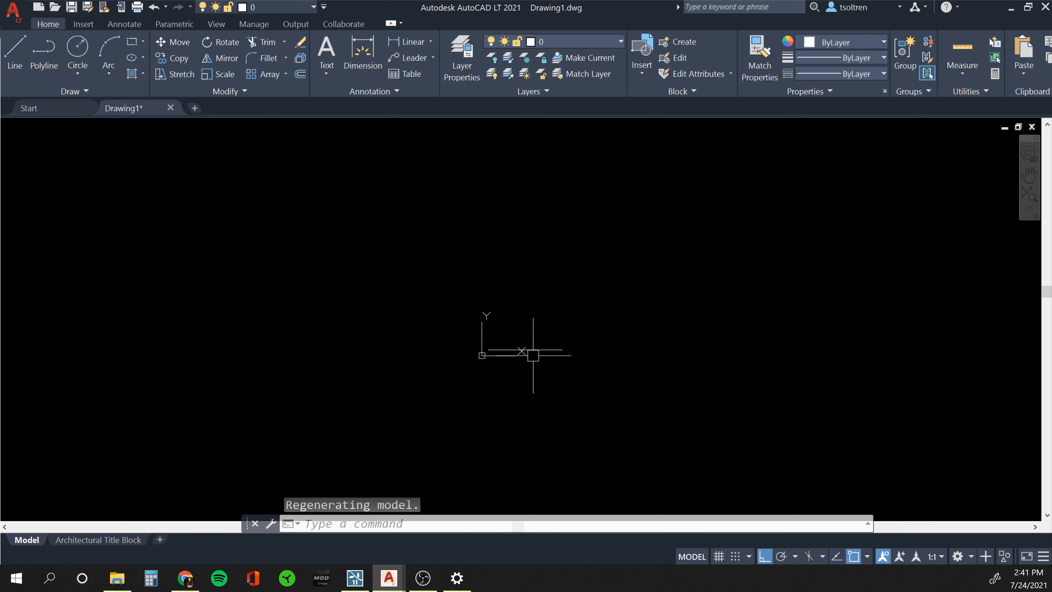
scroll(533, 356, "up", 2)
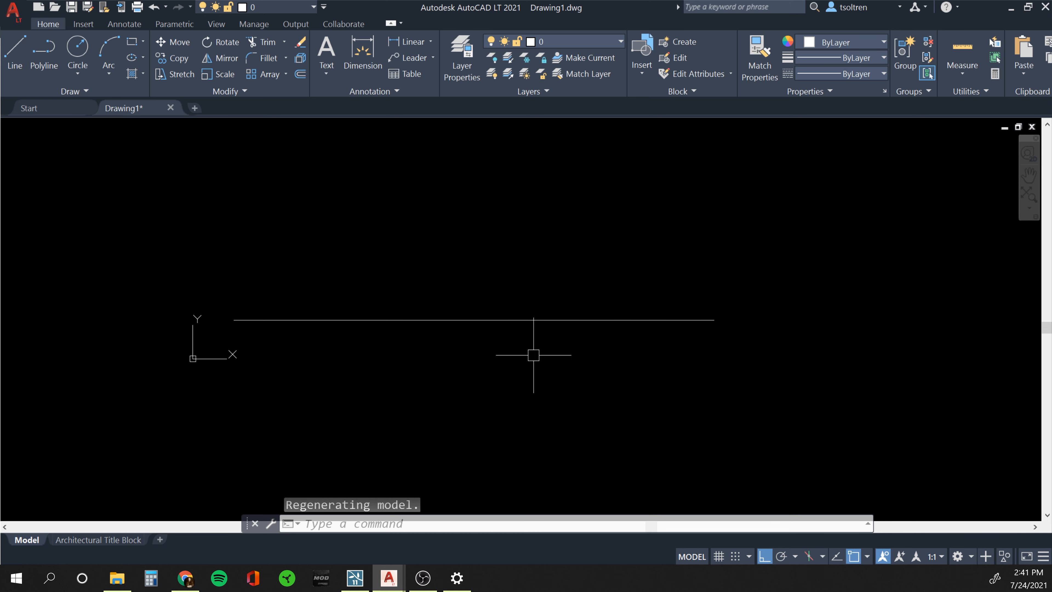
scroll(532, 356, "down", 2)
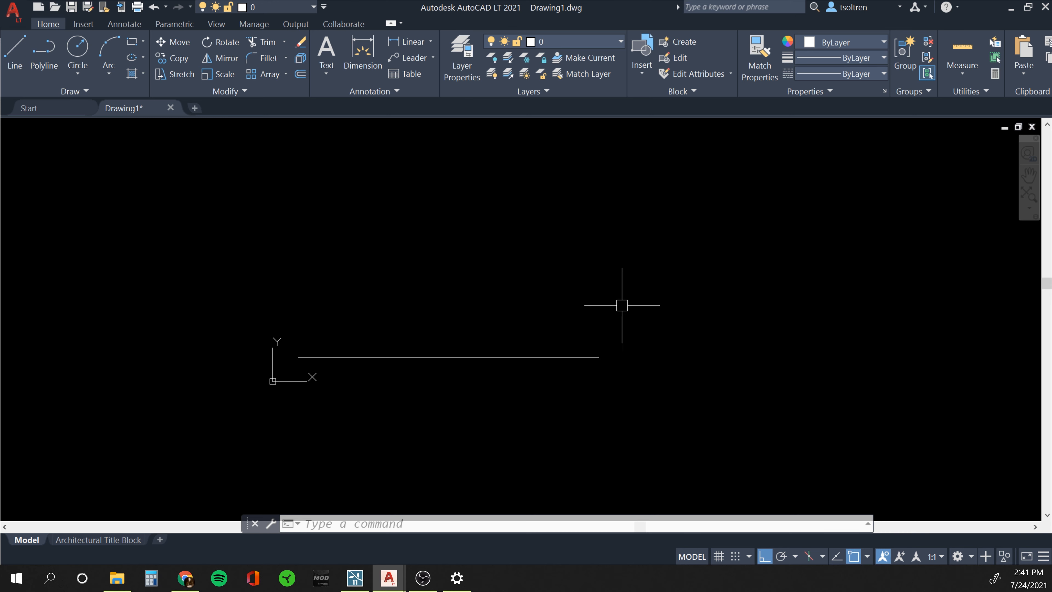
middle_click_drag(617, 322, 610, 402)
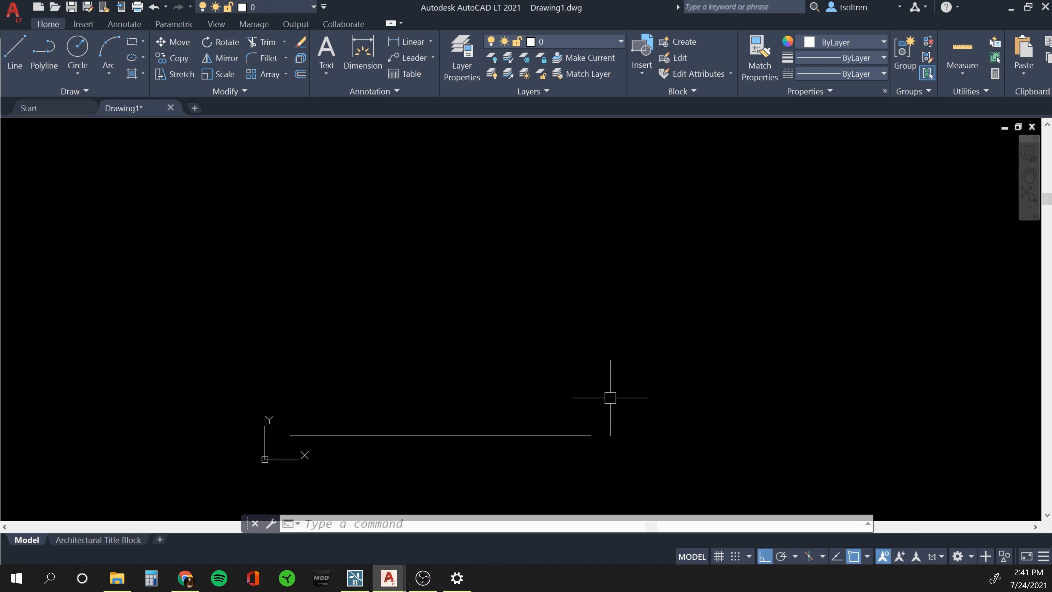
key("Escape")
type("OSna")
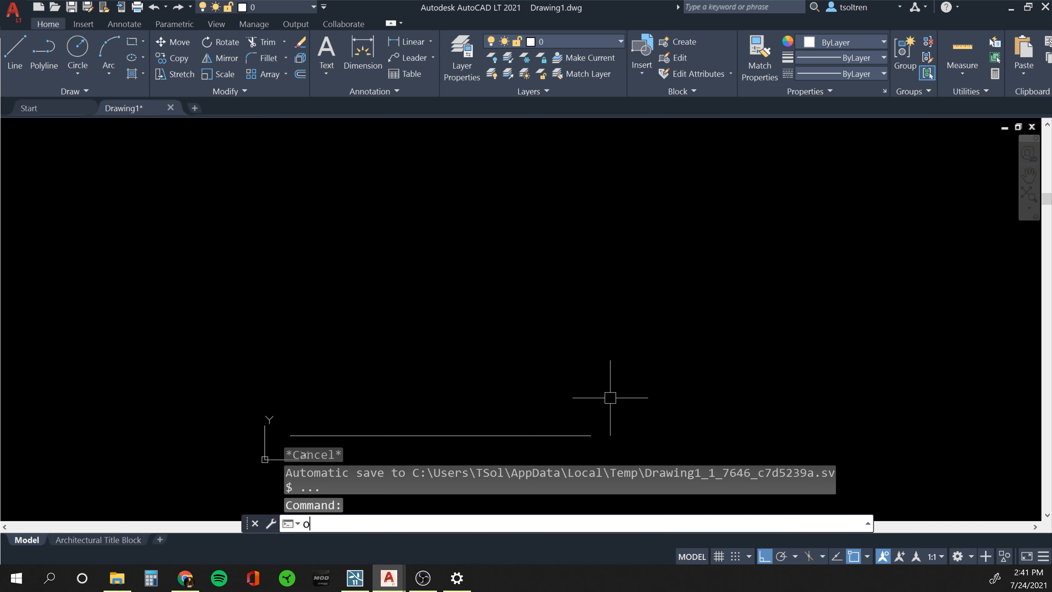
type("p")
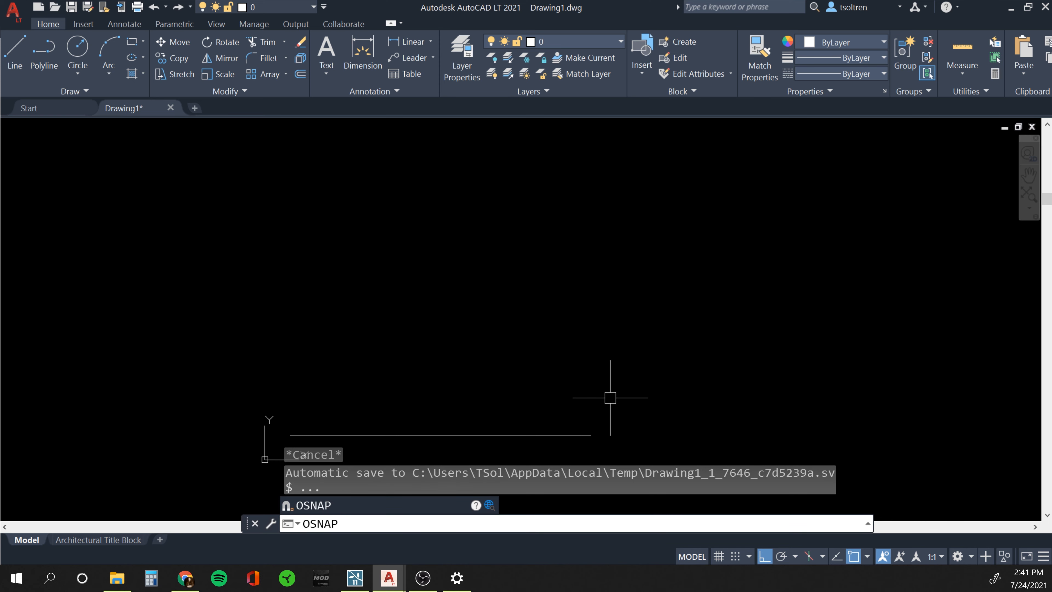
key("Return")
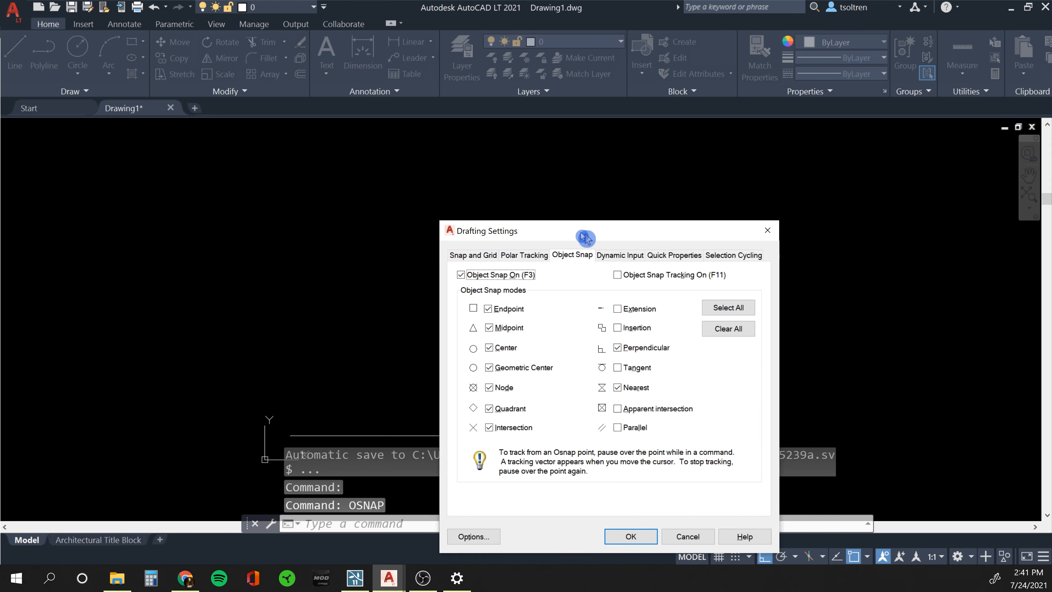
left_click_drag(584, 239, 458, 140)
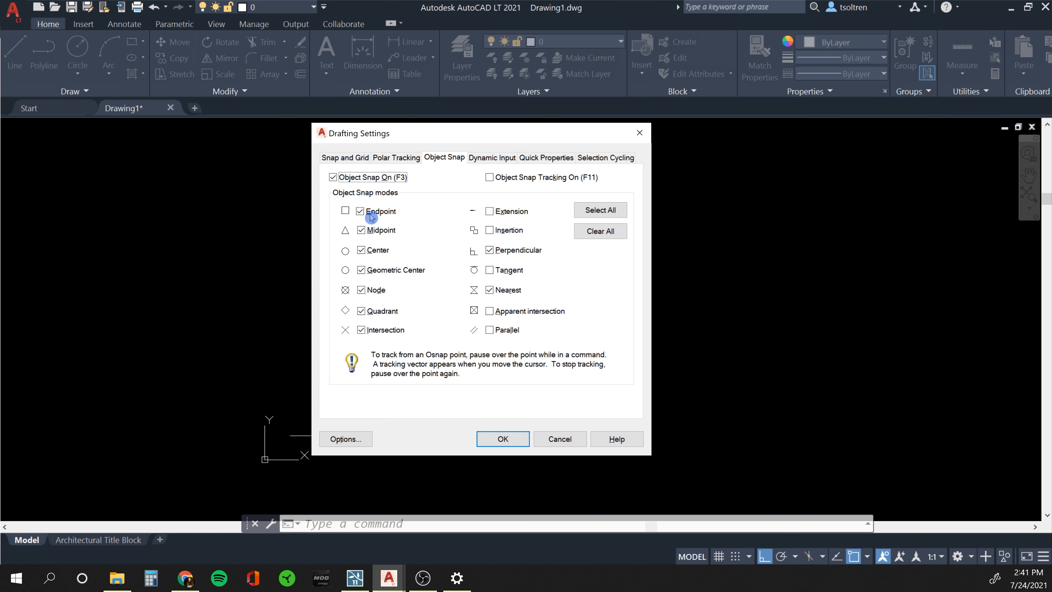
left_click(360, 212)
left_click(360, 212)
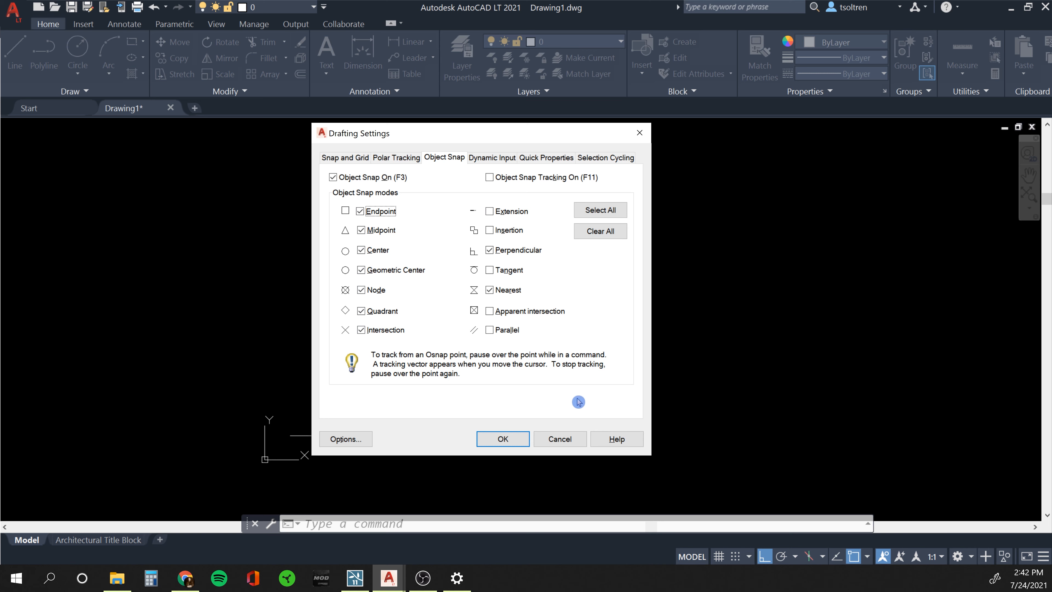
left_click(503, 438)
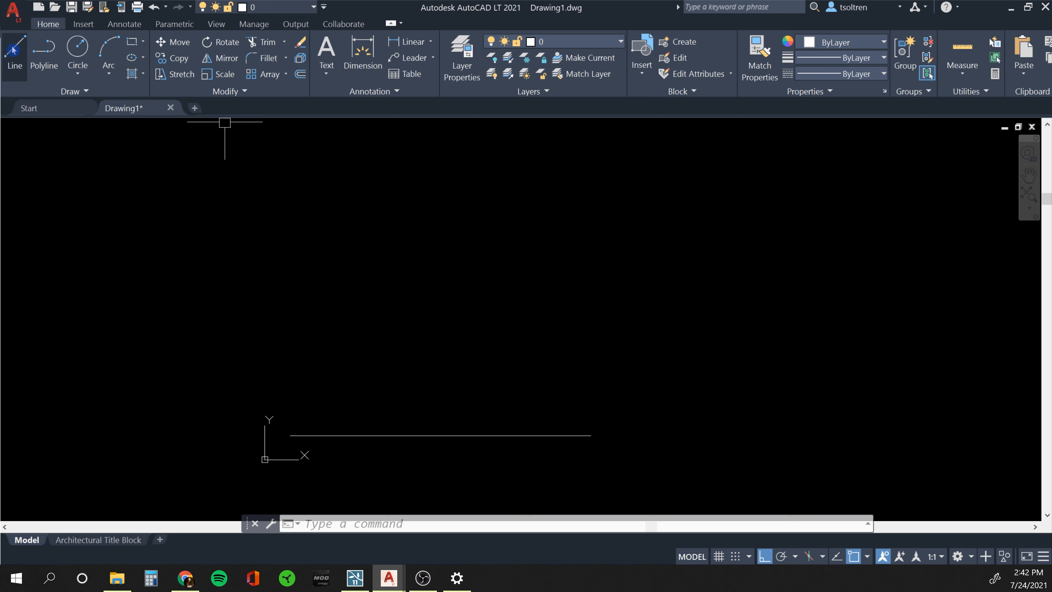
Draw the 12' vertical wall edge up from the base line's right end.
type("L")
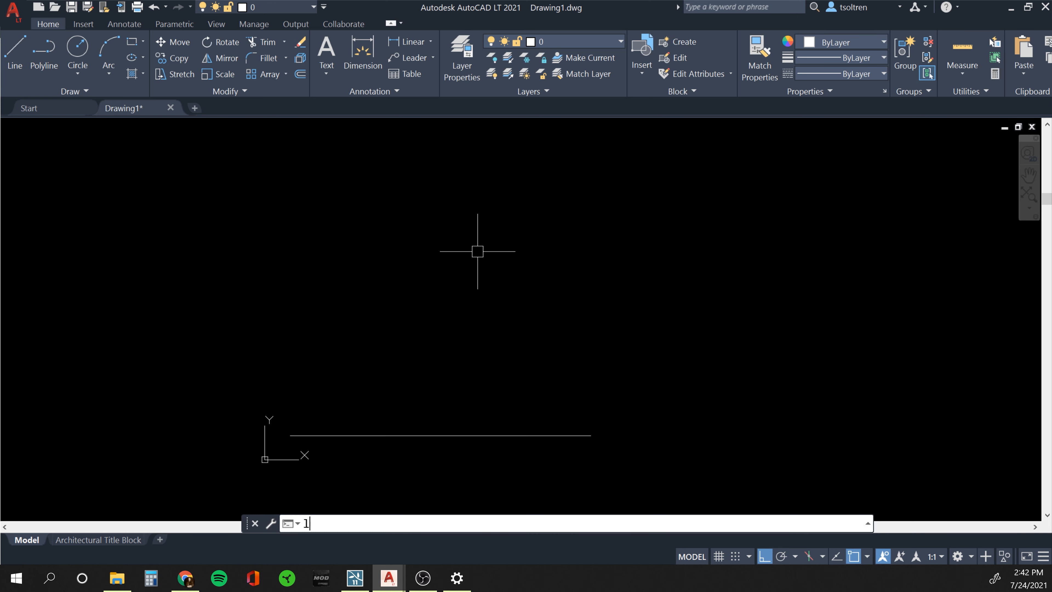
key("Return")
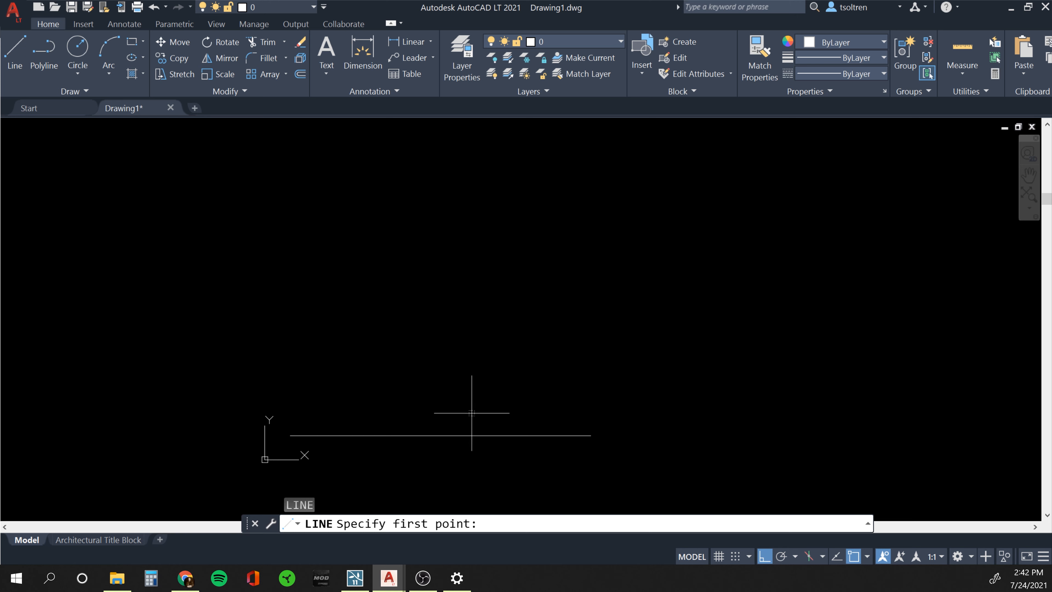
left_click(590, 435)
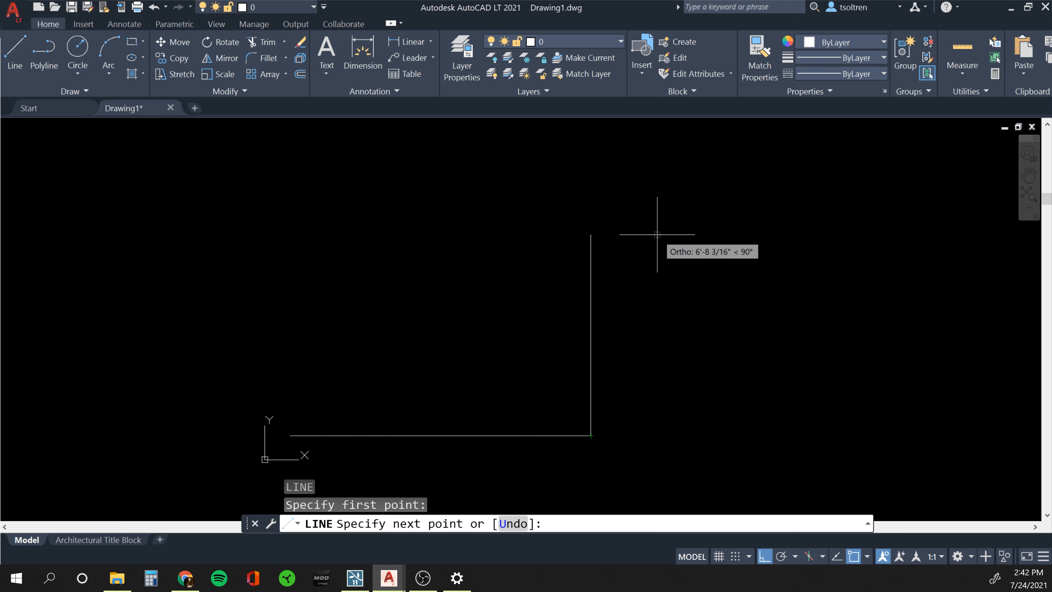
key("F8")
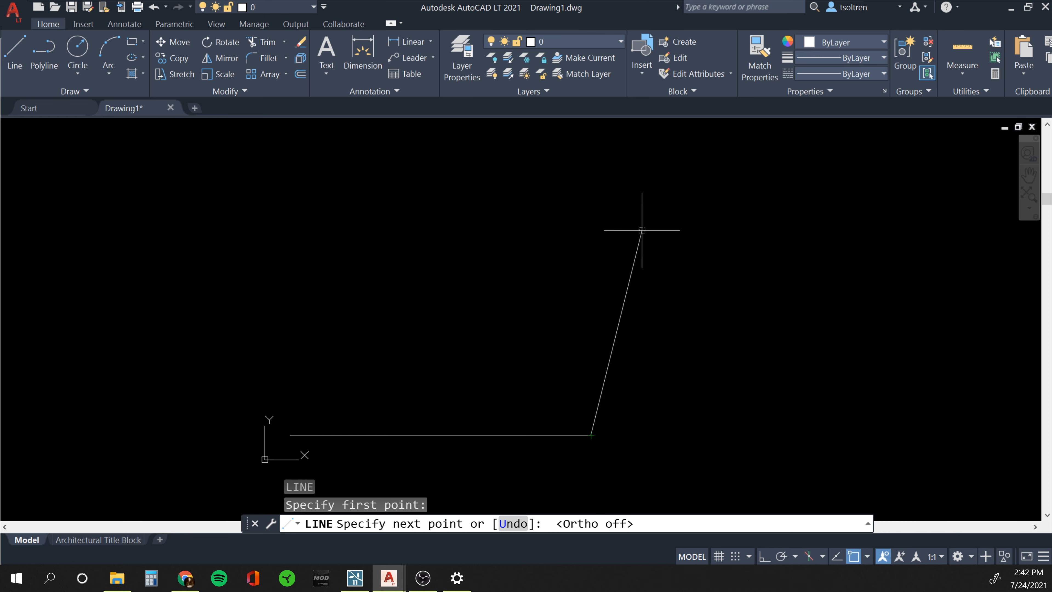
key("F8")
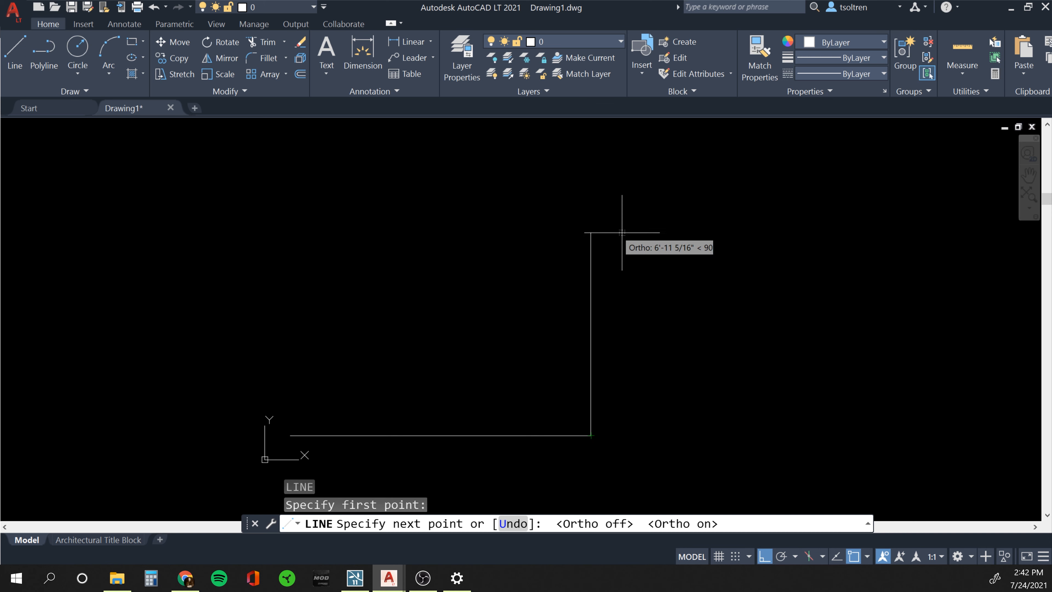
key("F8")
key("F8")
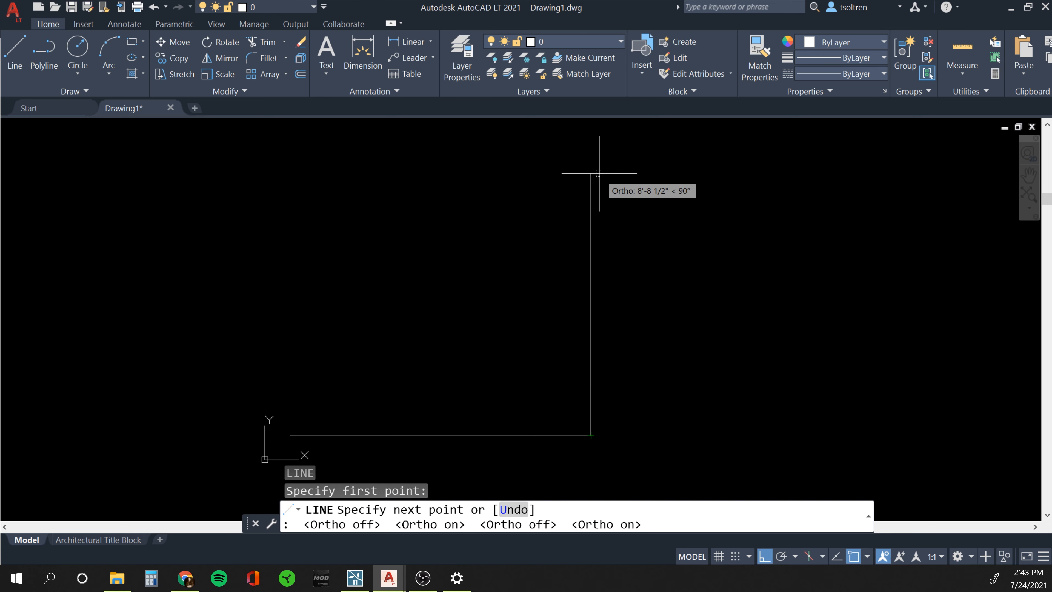
type("12")
key("Return")
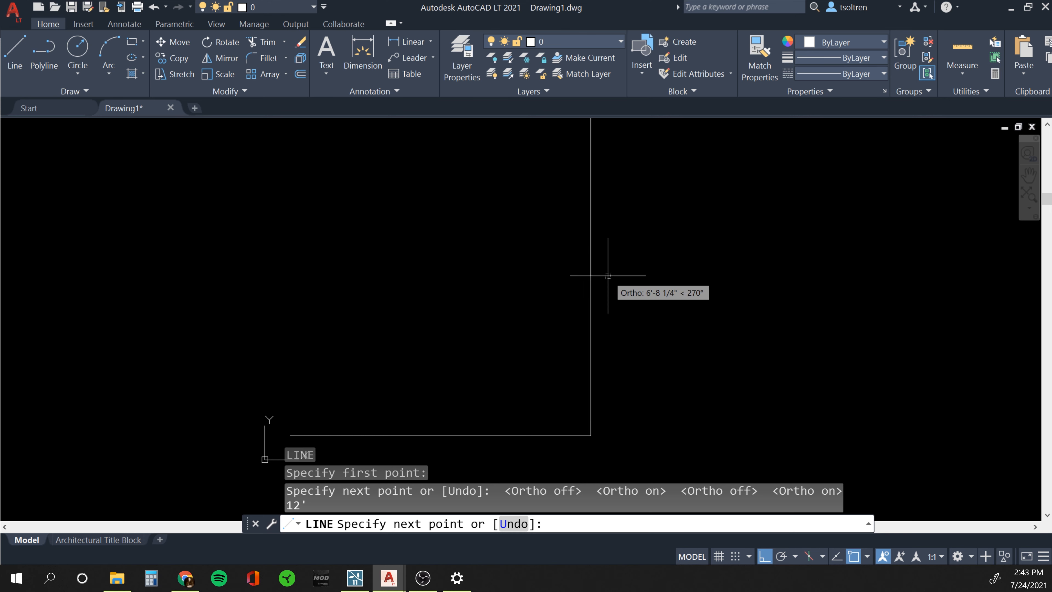
Draw the 10' top edge and close the outline at the starting corner.
scroll(608, 272, "down", 2)
middle_click_drag(605, 249, 617, 282)
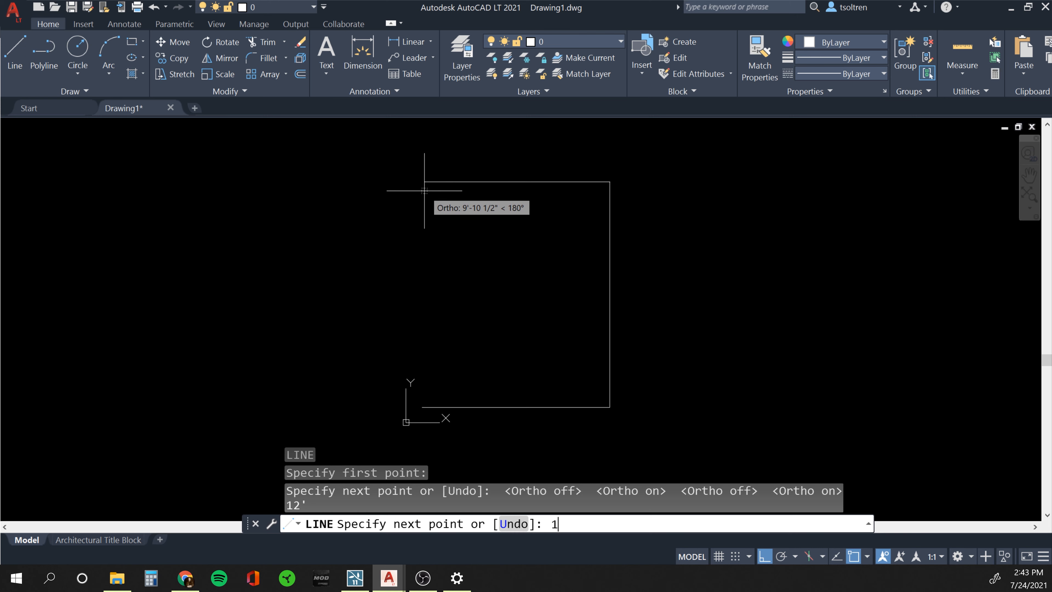
type("0'")
key("Return")
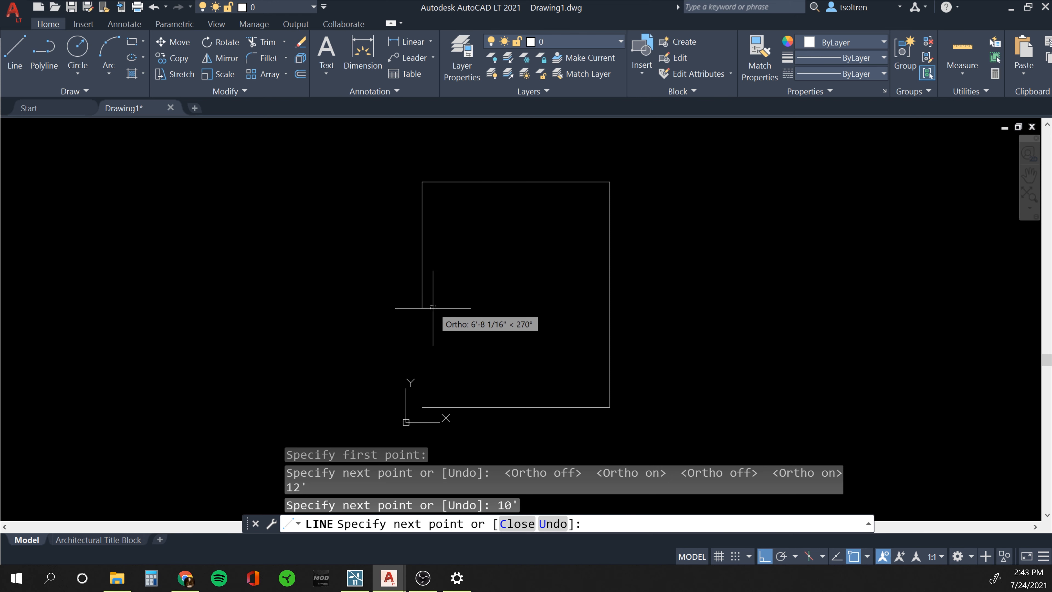
left_click(422, 406)
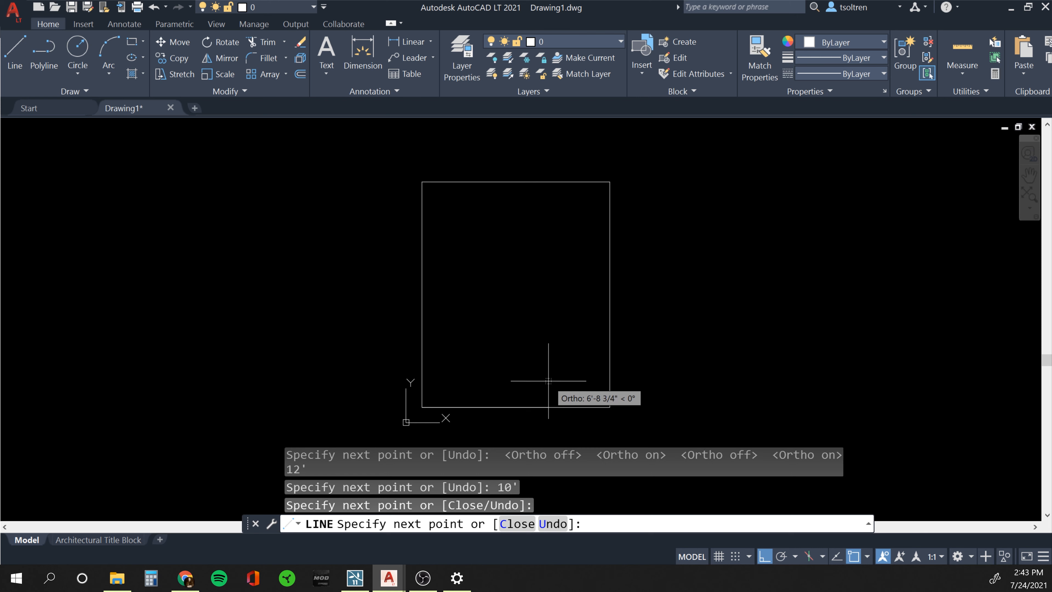
key("Escape")
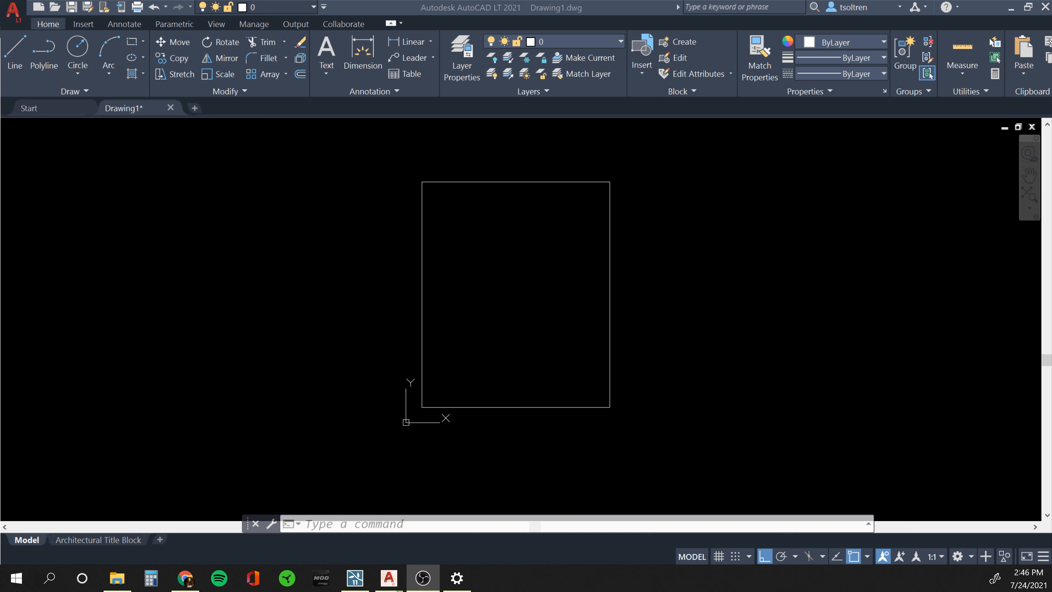
Offset the rectangle's top and right edges by 4 to form inner wall lines.
left_click(736, 354)
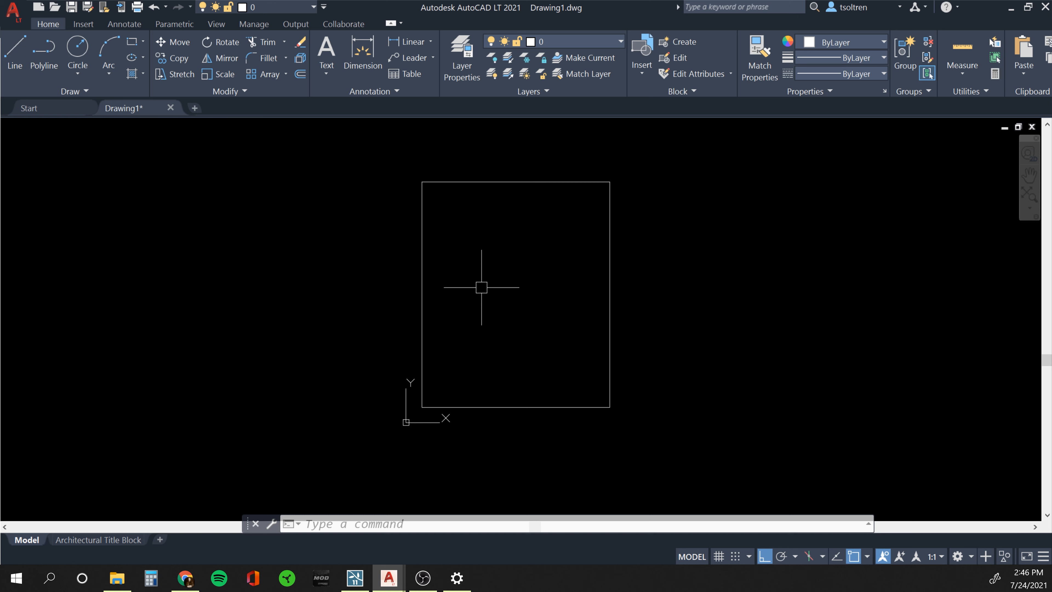
type("o")
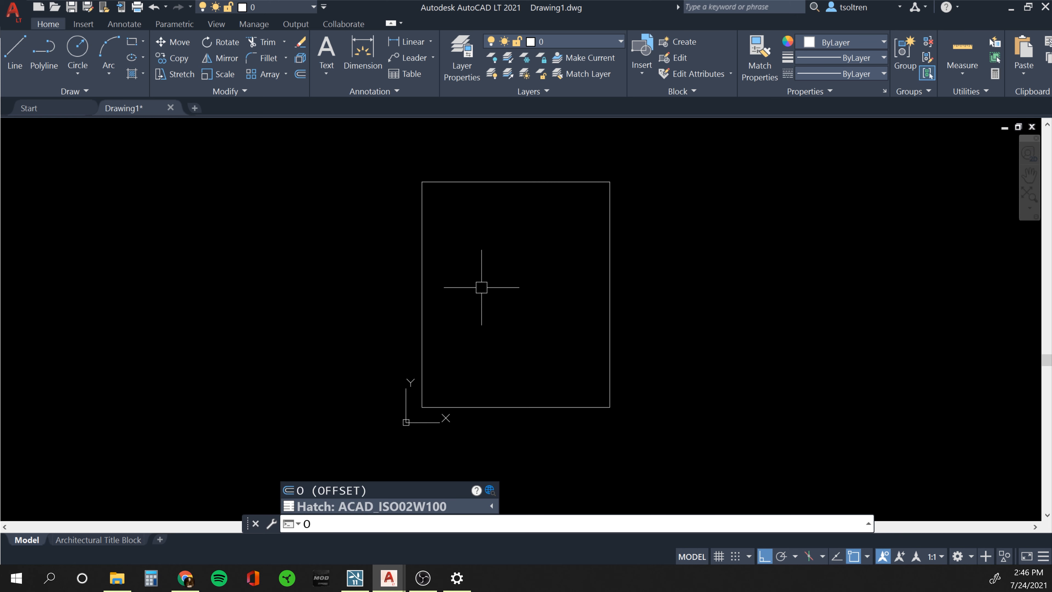
key("Return")
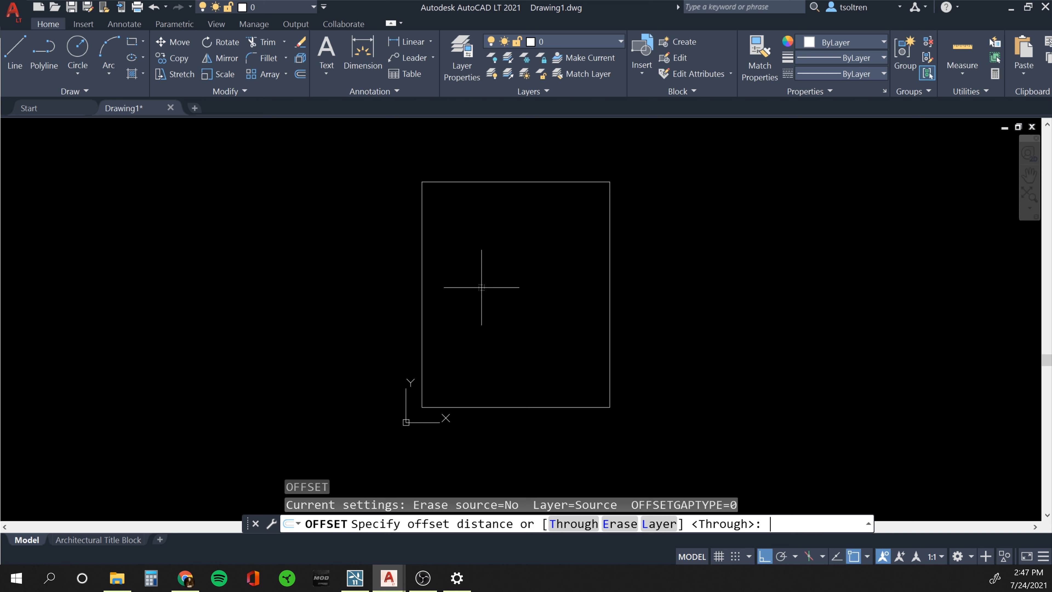
key("Return")
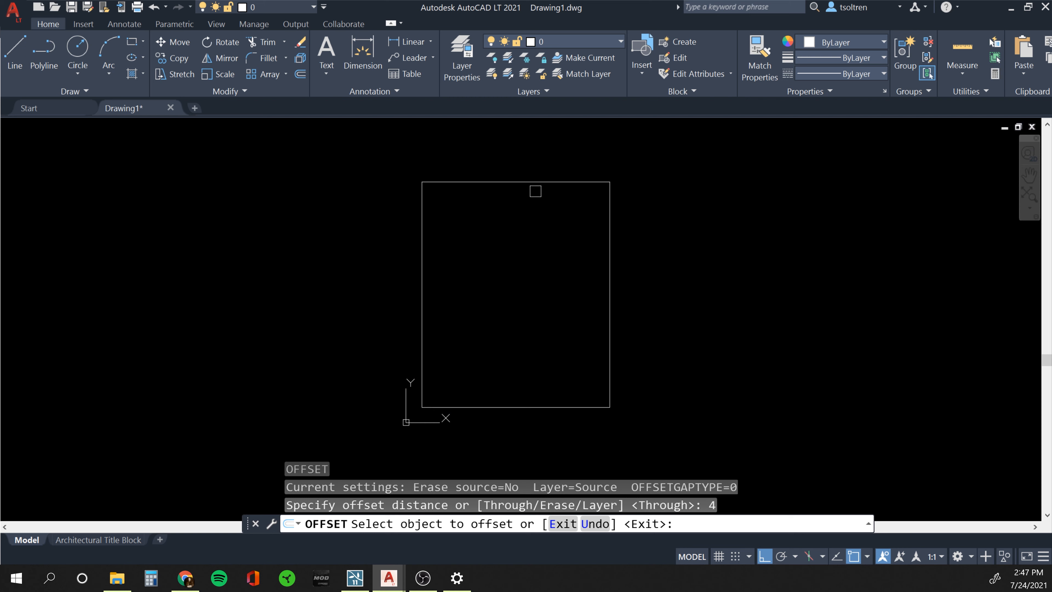
left_click(534, 178)
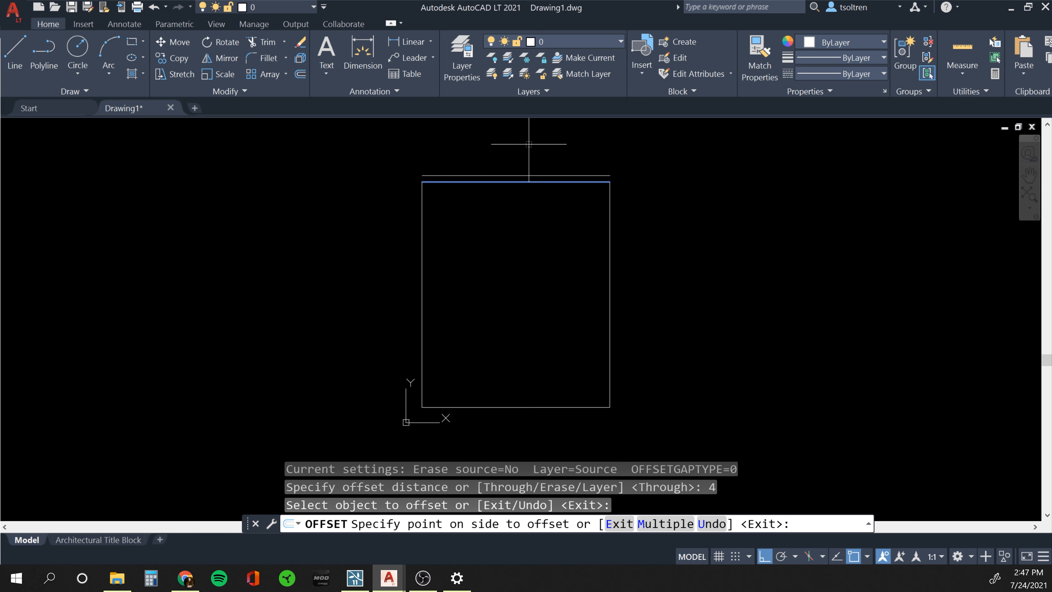
left_click(528, 256)
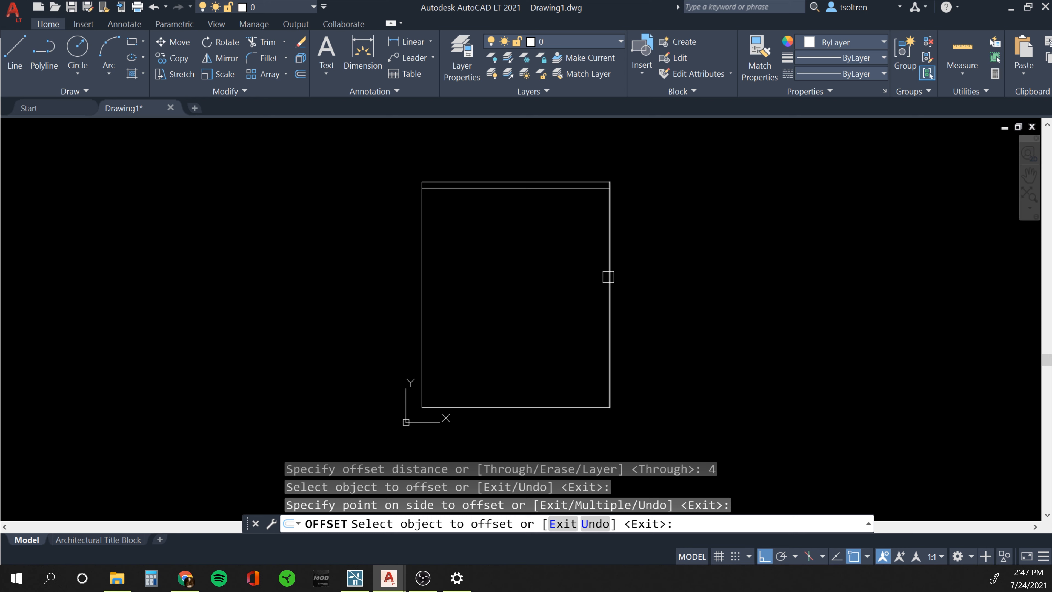
left_click(608, 276)
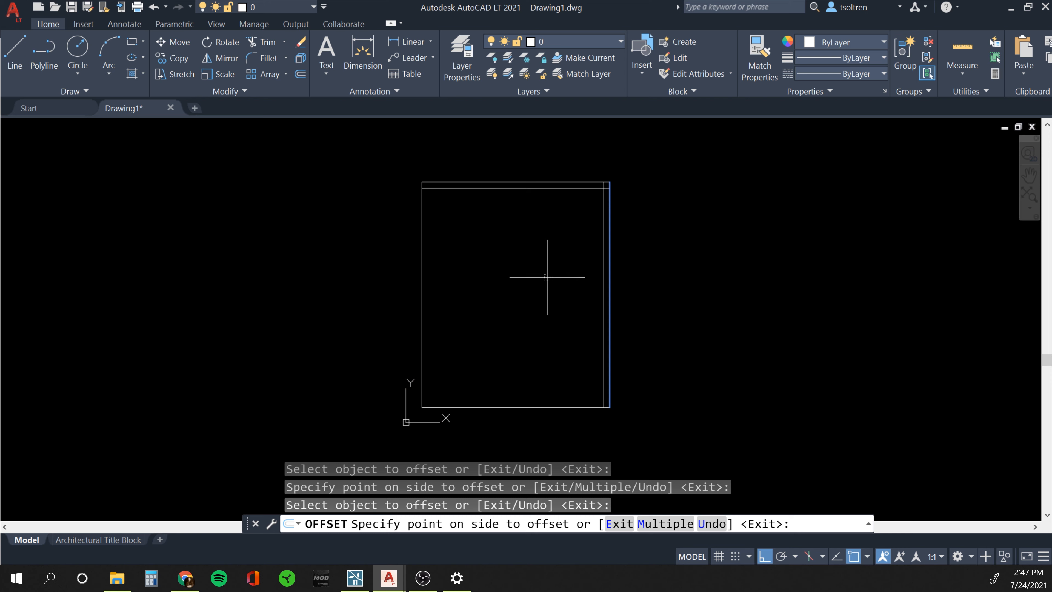
left_click(537, 277)
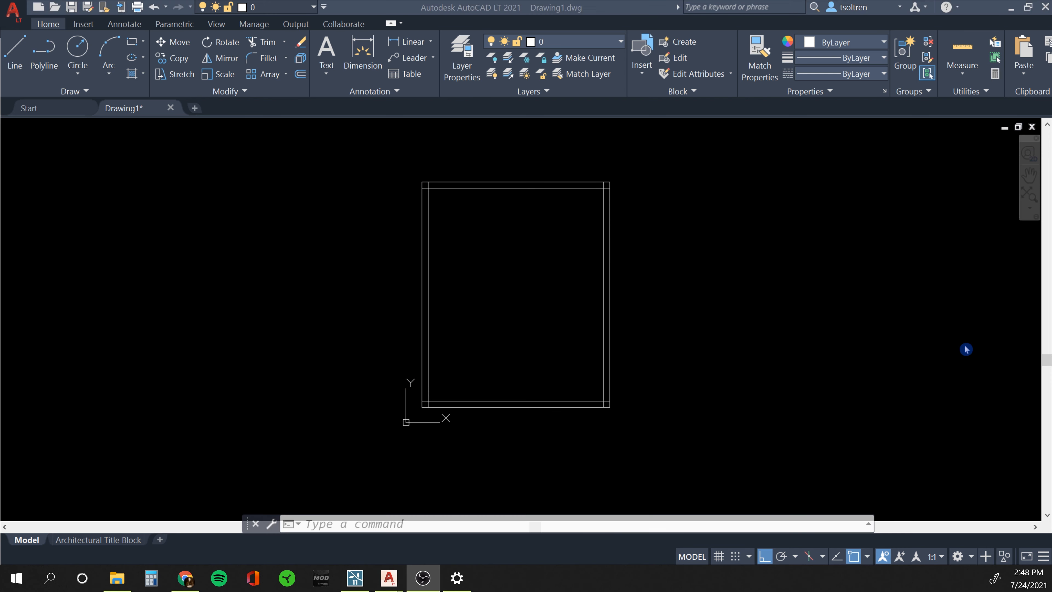
left_click(477, 230)
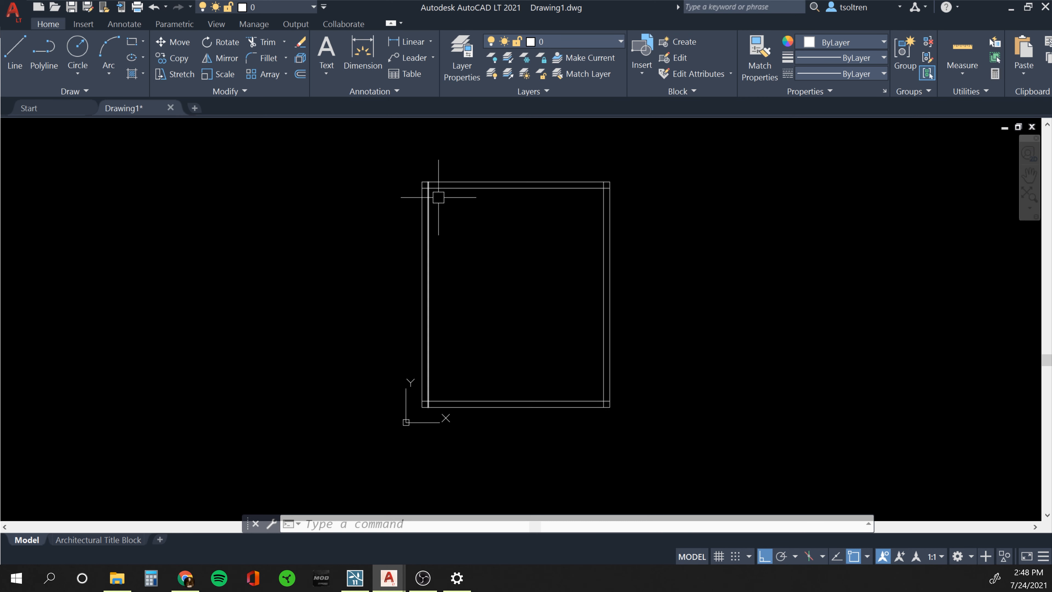
Trim the horizontal and vertical stubs at the top-left wall corner.
scroll(437, 197, "up", 1)
scroll(438, 197, "up", 3)
middle_click_drag(435, 197, 504, 326)
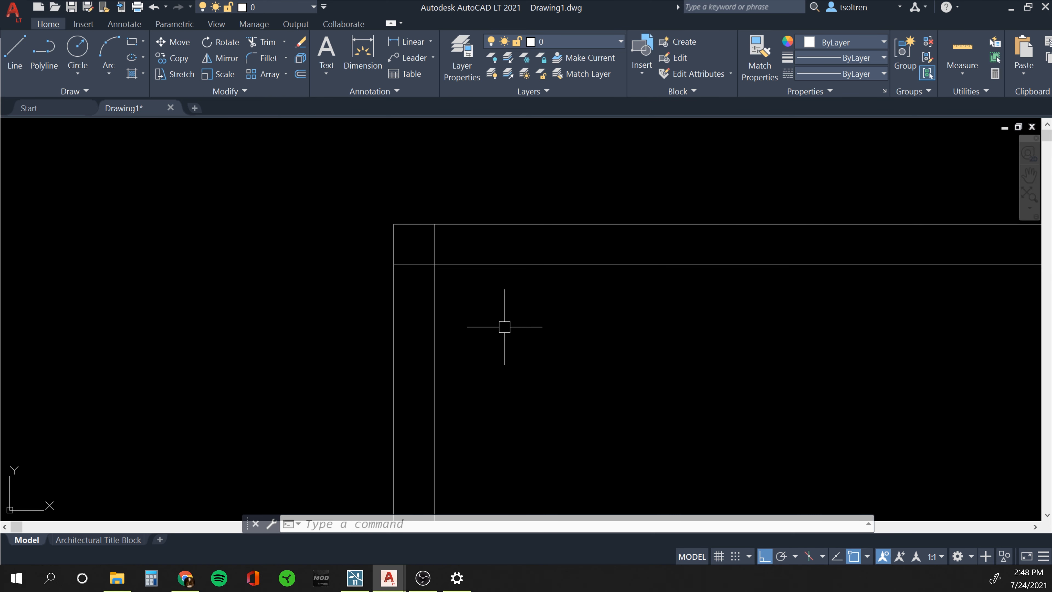
type("TRIM")
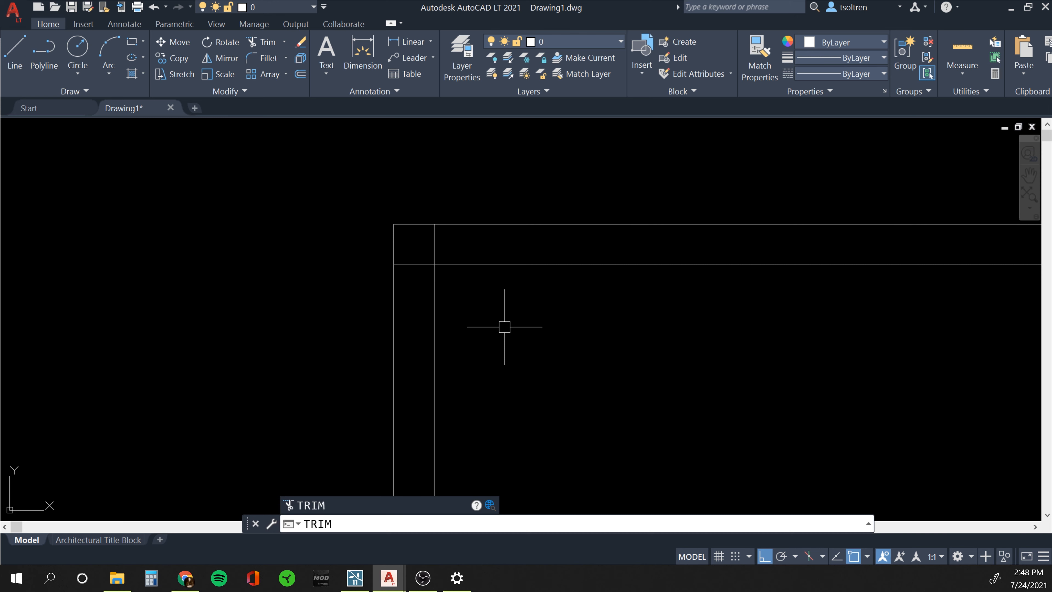
key("Return")
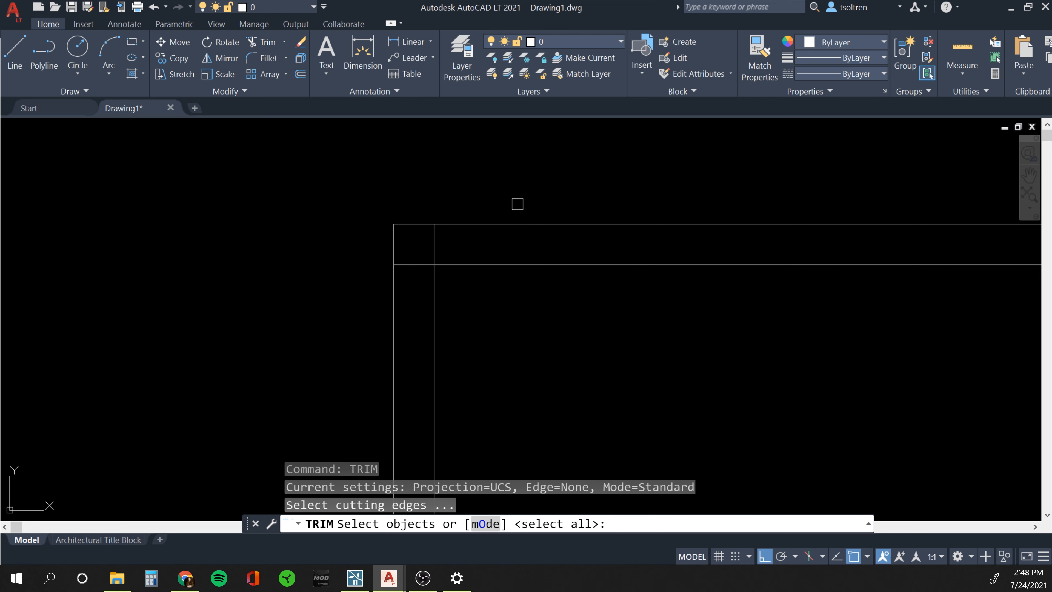
left_click(493, 180)
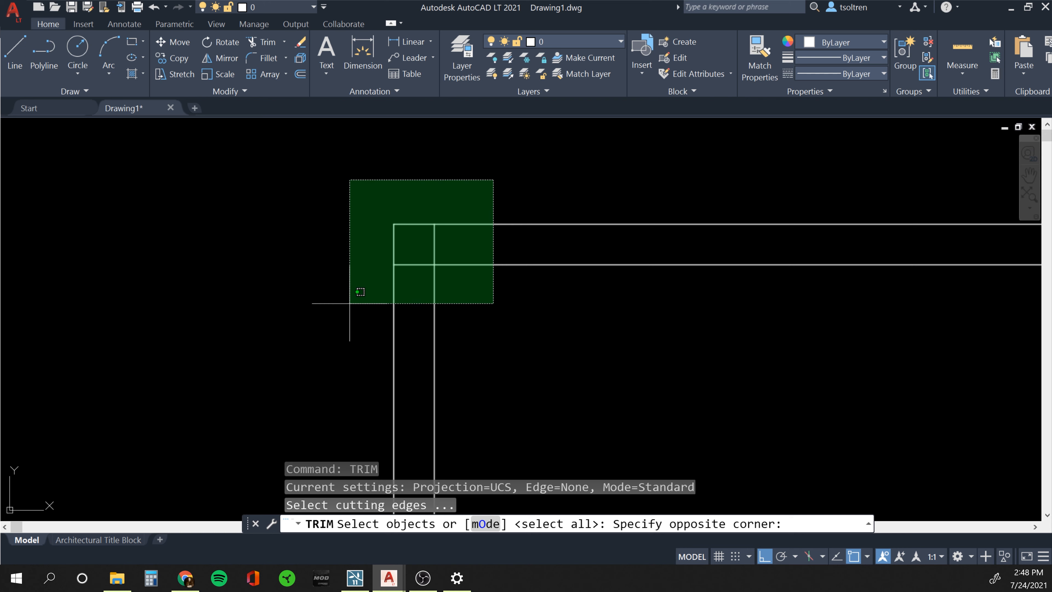
left_click(350, 302)
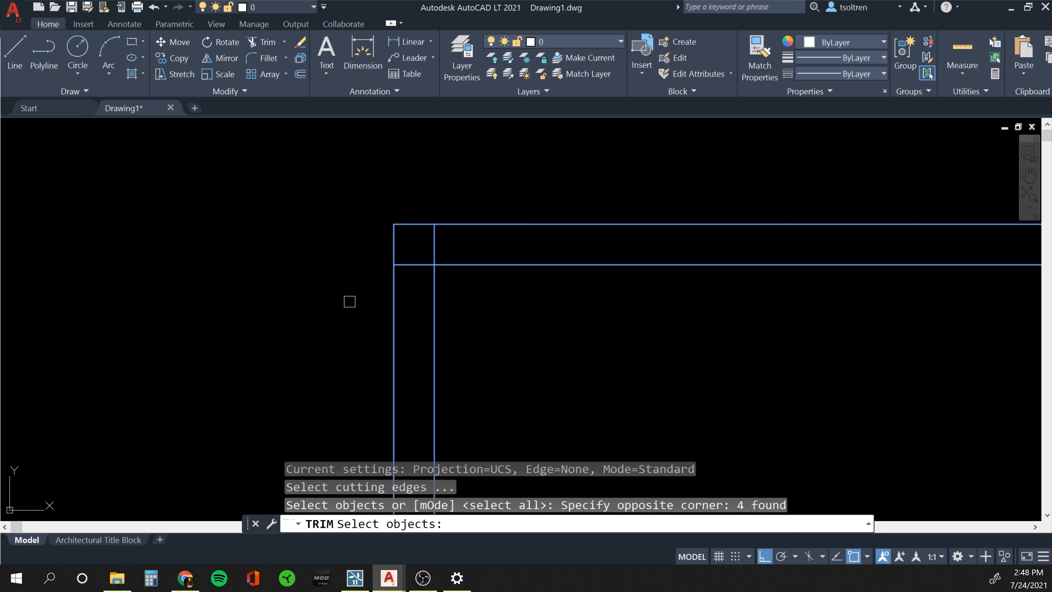
key("Return")
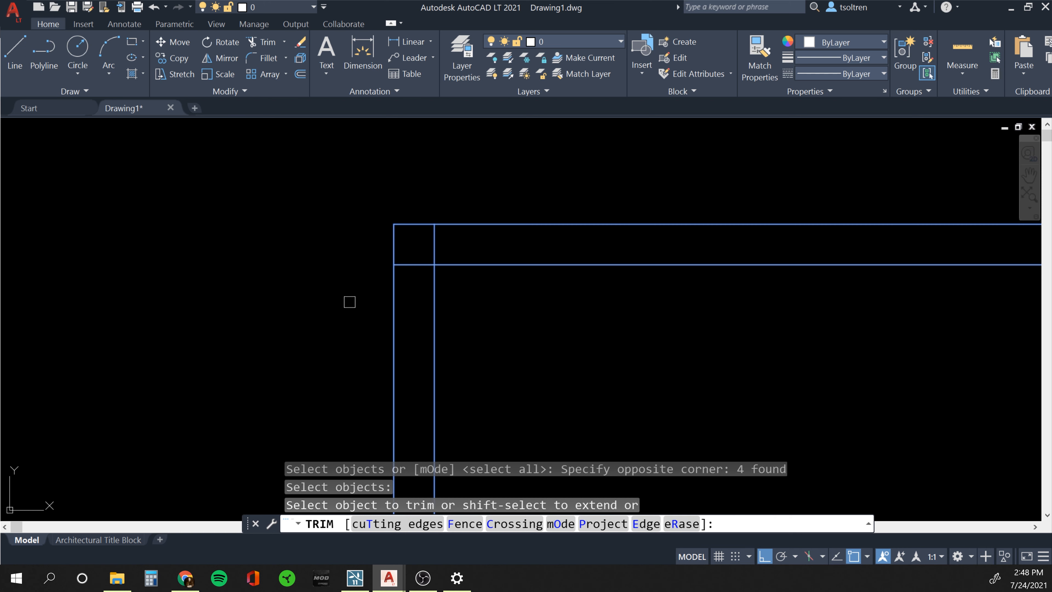
left_click(417, 266)
left_click(433, 250)
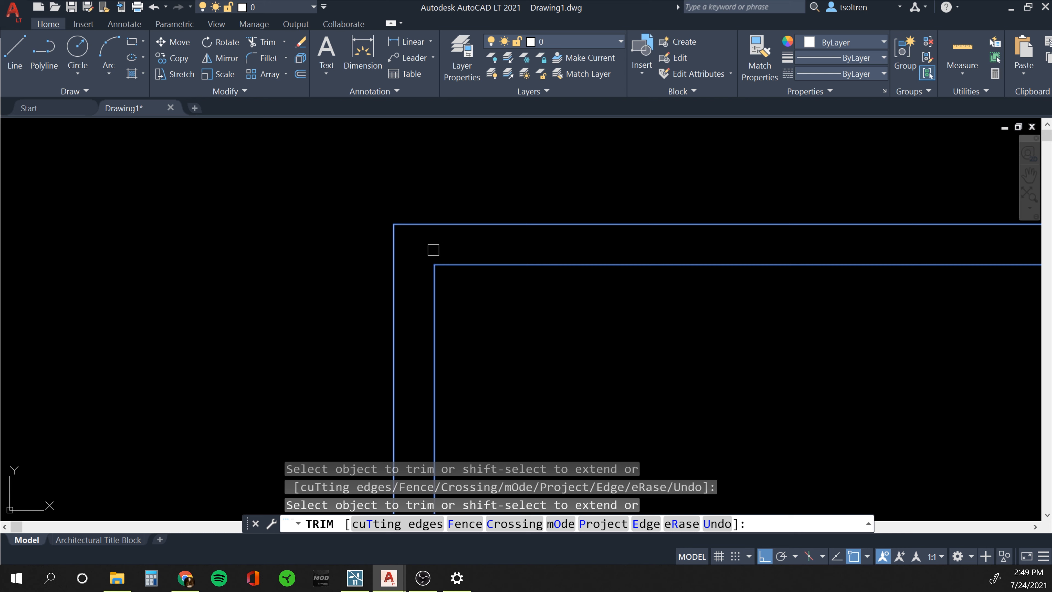
key("Escape")
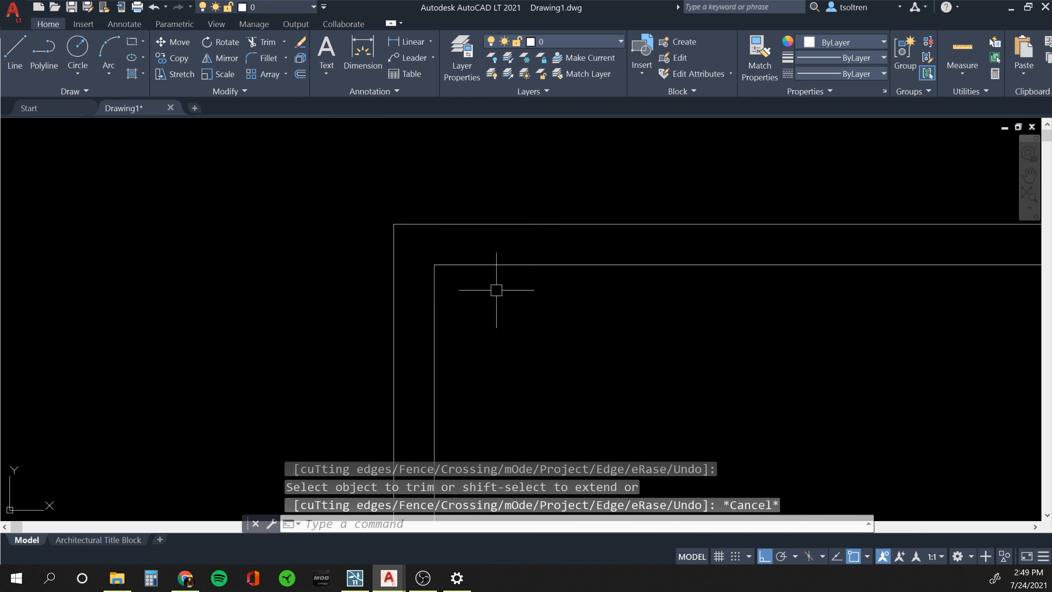
Bring the outline's top-right corner into view and enter F for Fillet.
scroll(496, 288, "down", 4)
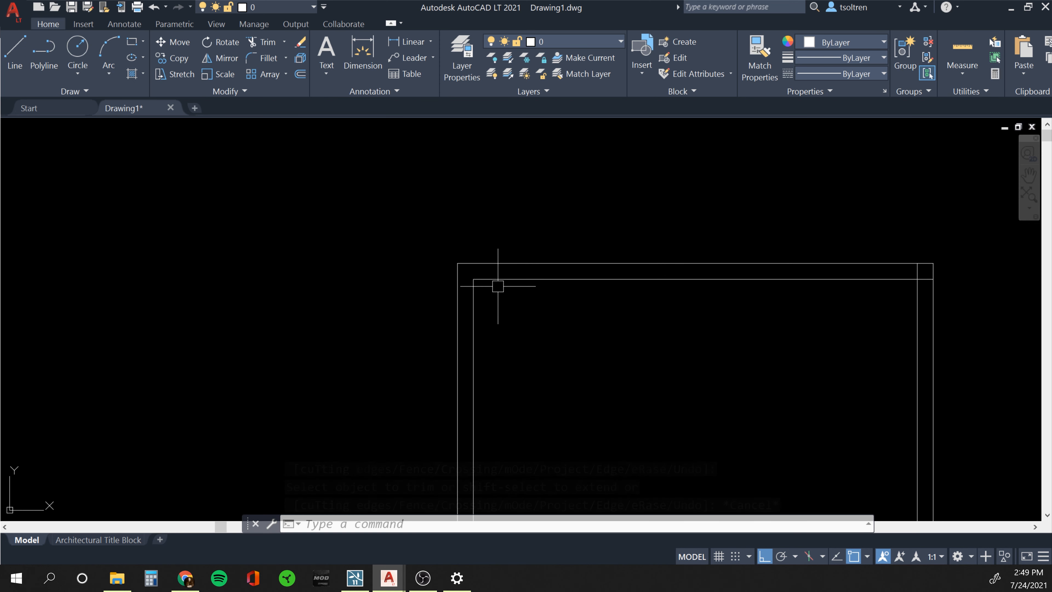
mouse_move(807, 321)
middle_mouse_down()
mouse_move(716, 312)
mouse_move(511, 325)
middle_mouse_up()
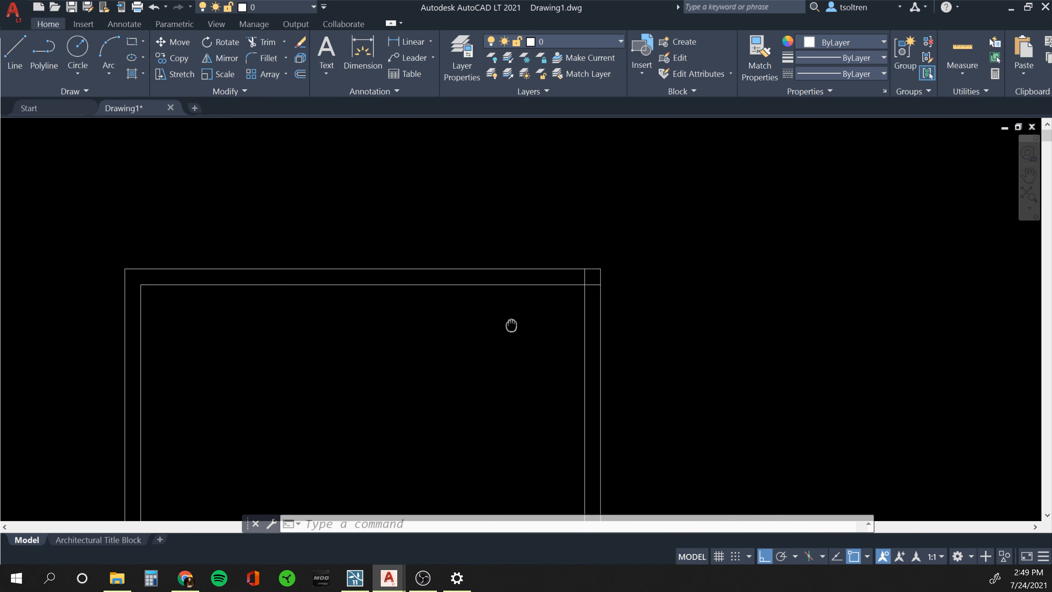
scroll(547, 300, "up", 2)
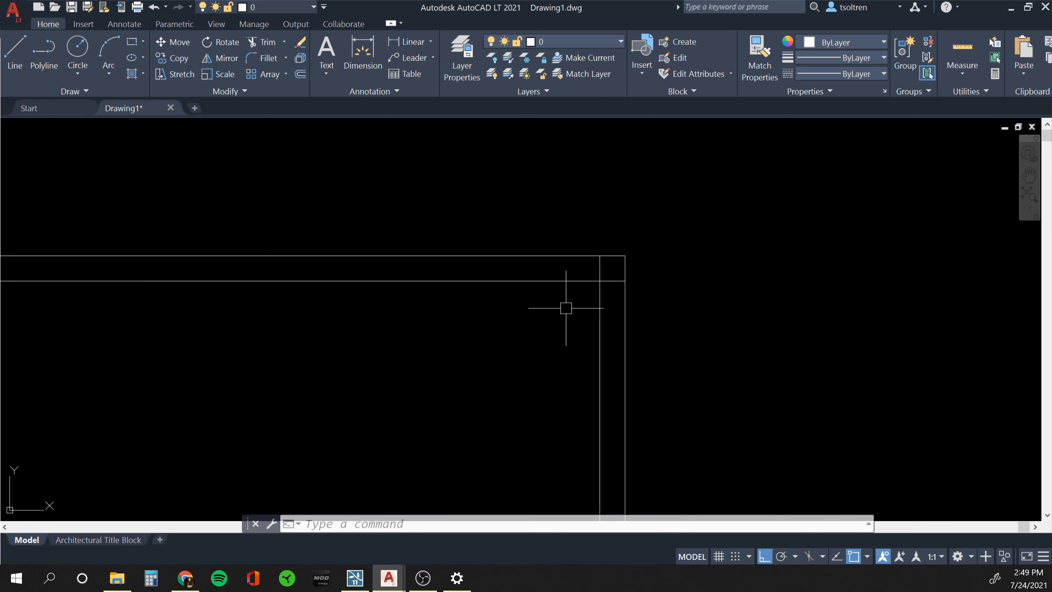
type("F")
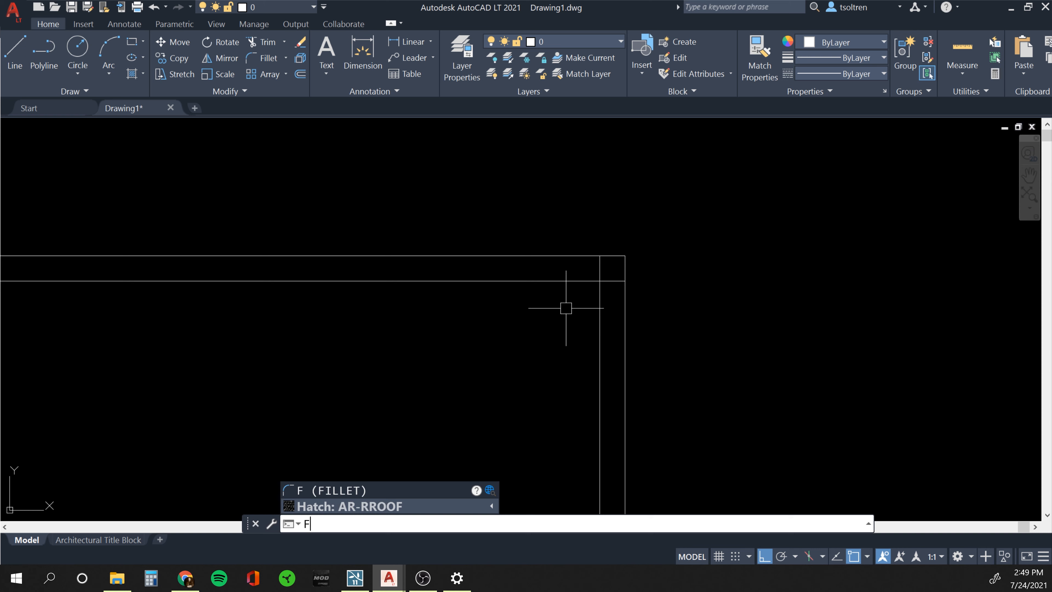
Fillet the inner top and right lines with radius 0 into a square corner.
key("Return")
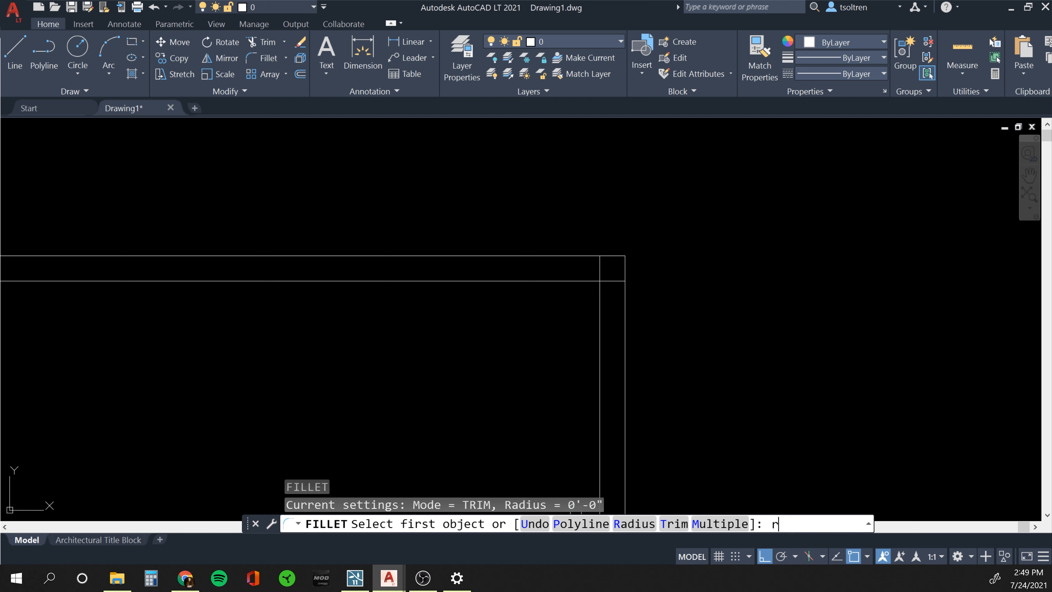
key("Return")
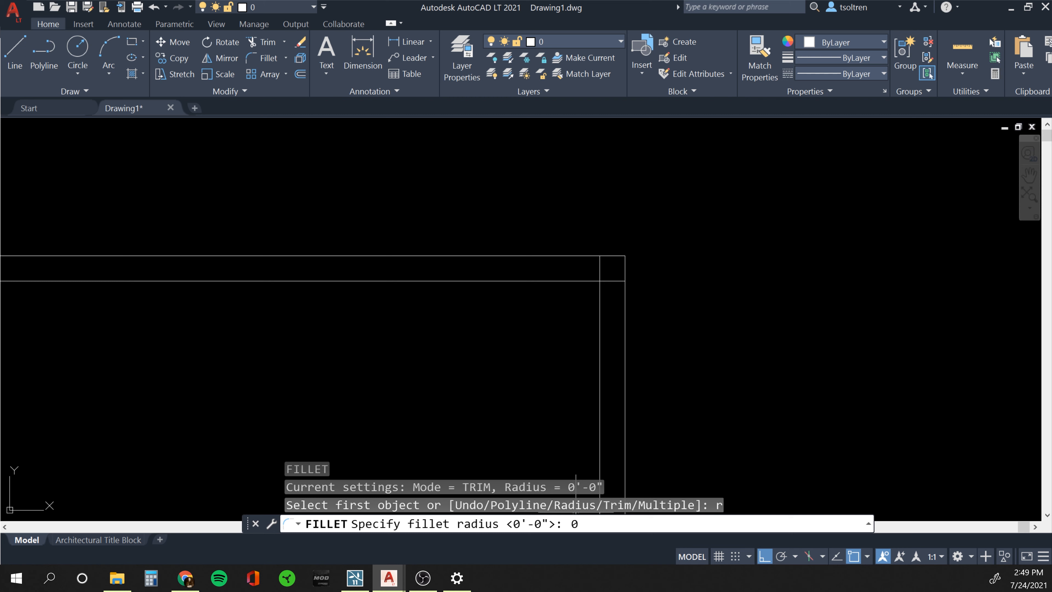
key("Return")
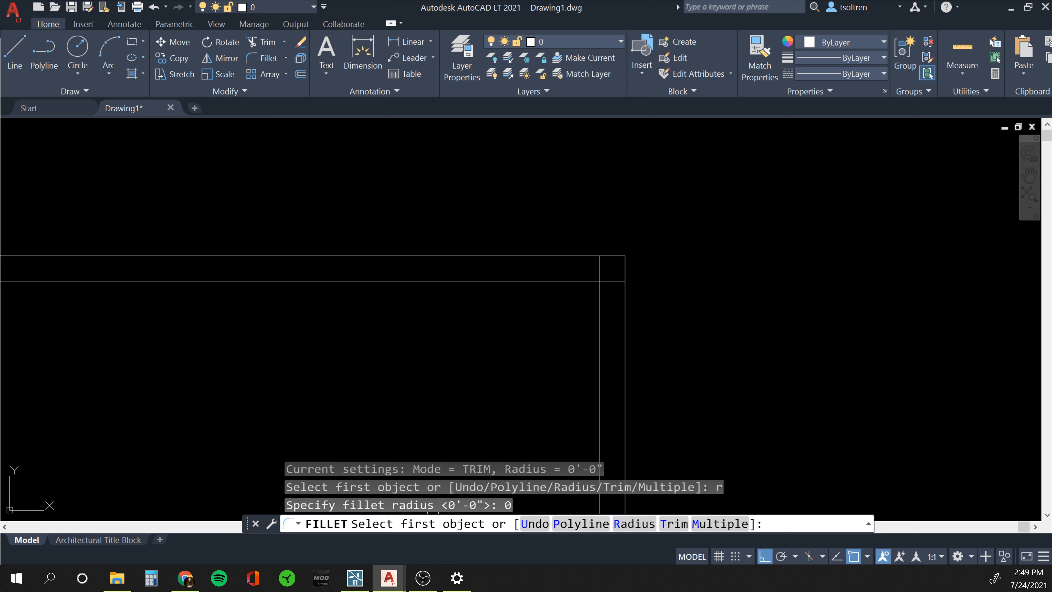
left_click(561, 281)
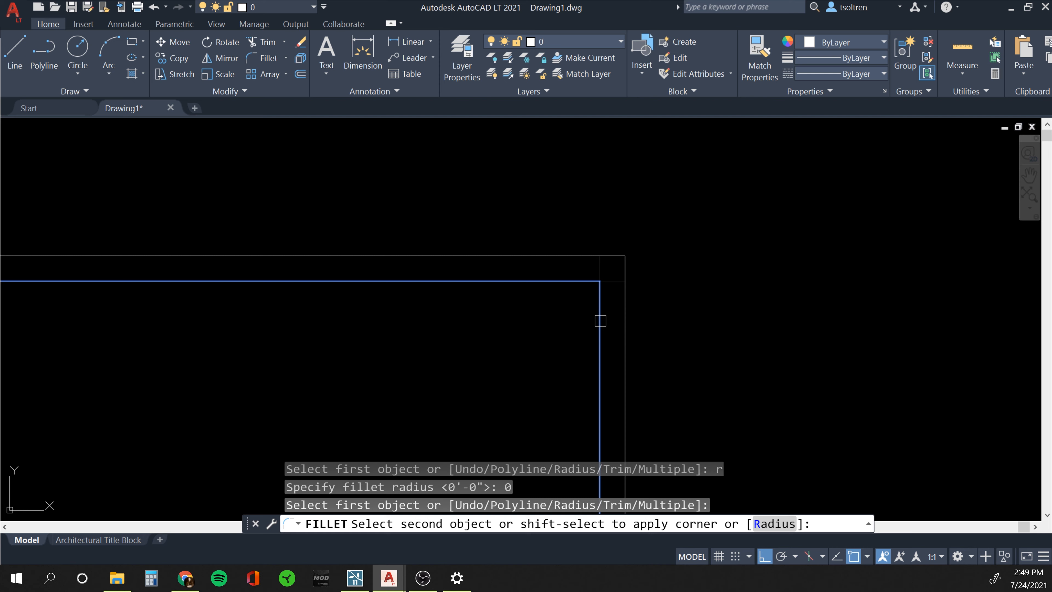
left_click(600, 320)
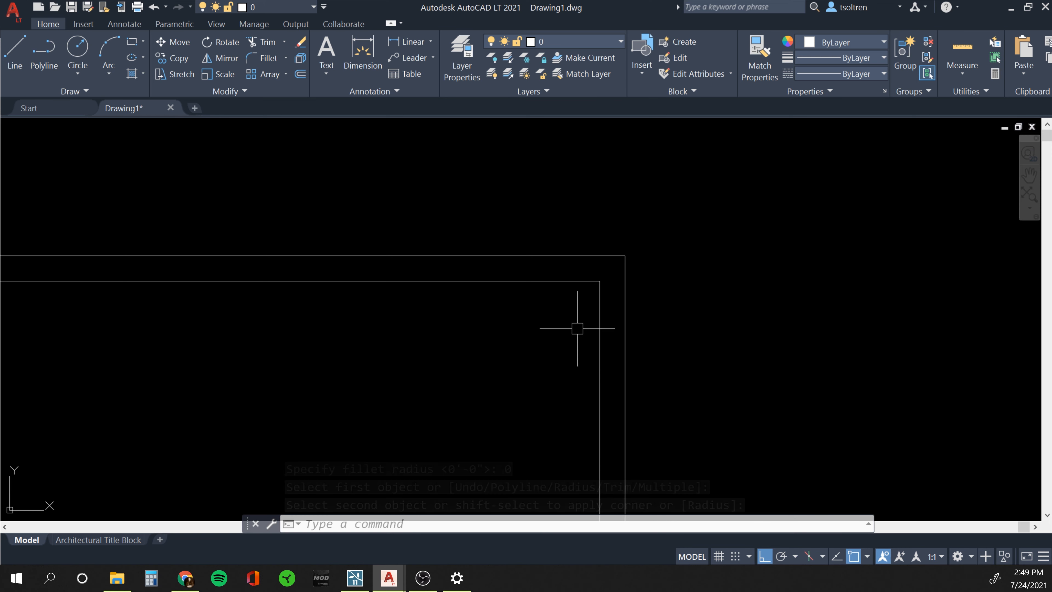
key("Escape")
Pan and zoom to bring the bottom-right wall corner into view.
scroll(577, 328, "down", 4)
middle_click_drag(583, 361, 602, 265)
scroll(603, 360, "up", 2)
scroll(601, 348, "down", 2)
middle_click_drag(600, 354, 599, 294)
scroll(578, 329, "up", 4)
key("Escape")
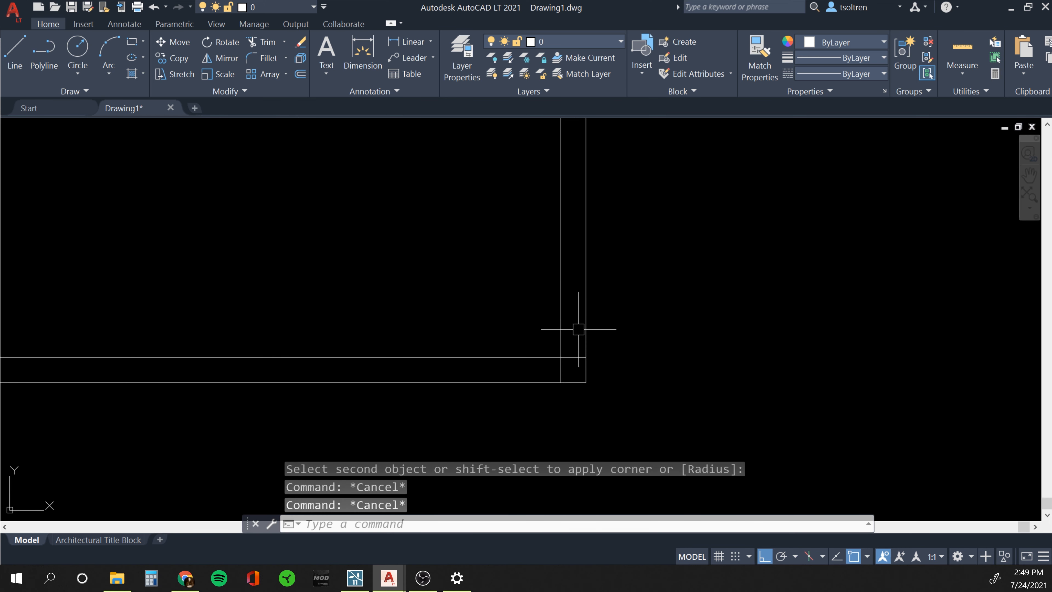
Chamfer the lower-right corner with length 0 and angle 0 to square it.
type("CH")
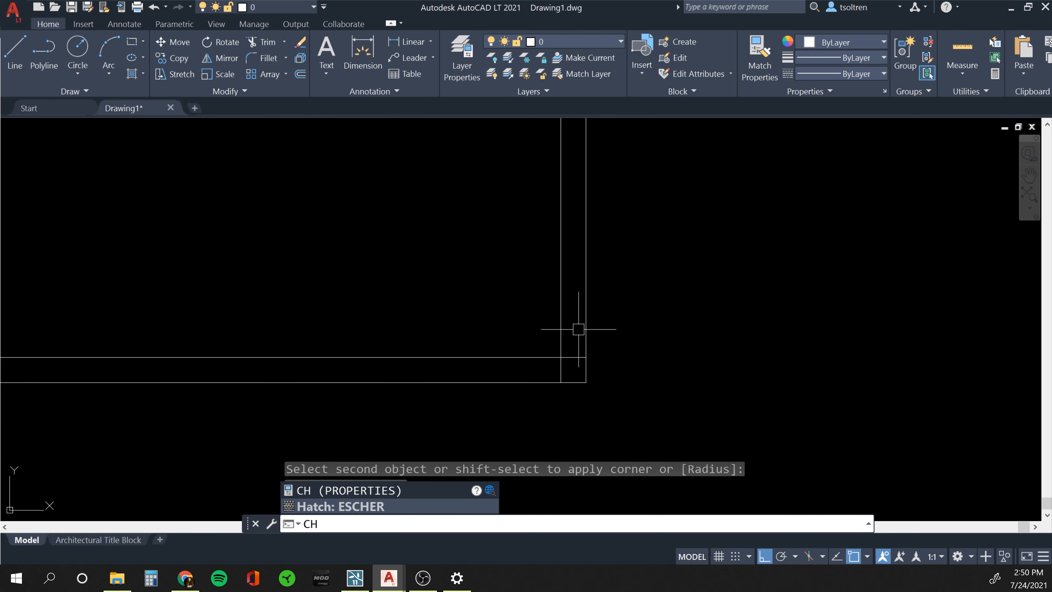
type("A")
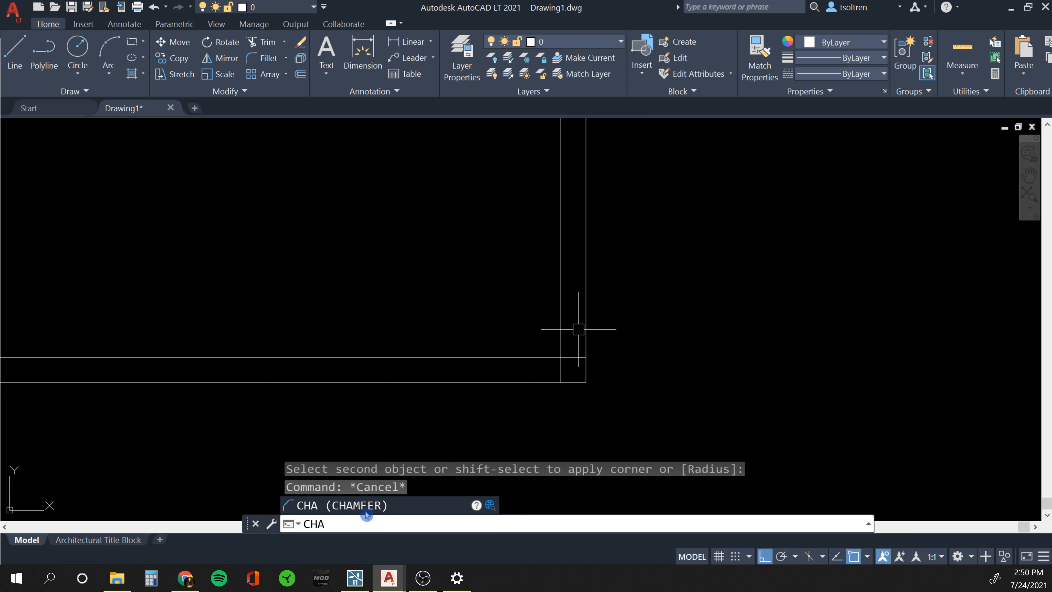
left_click(343, 506)
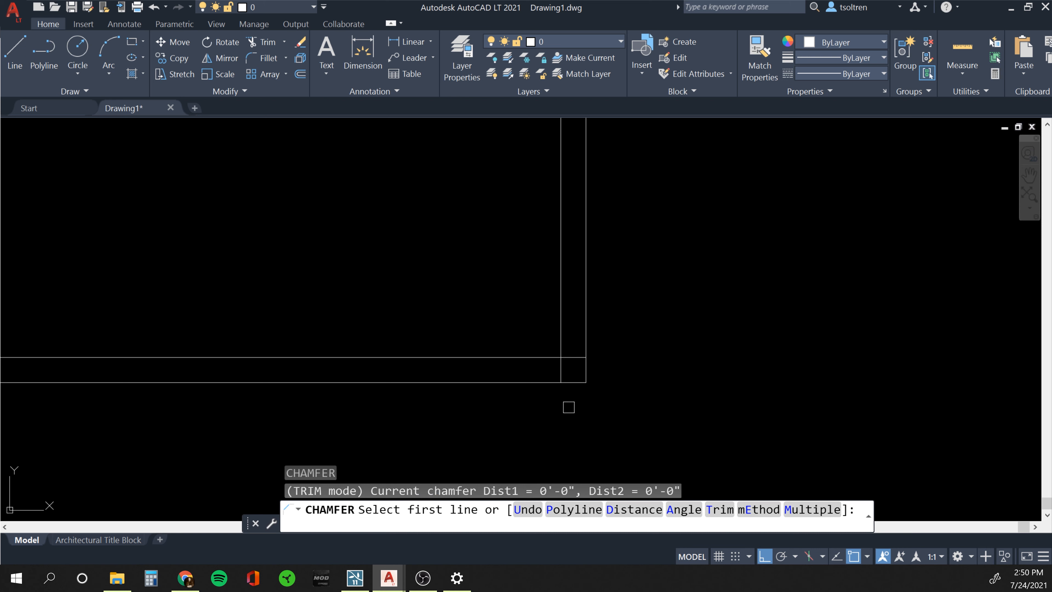
type("a")
key("Return")
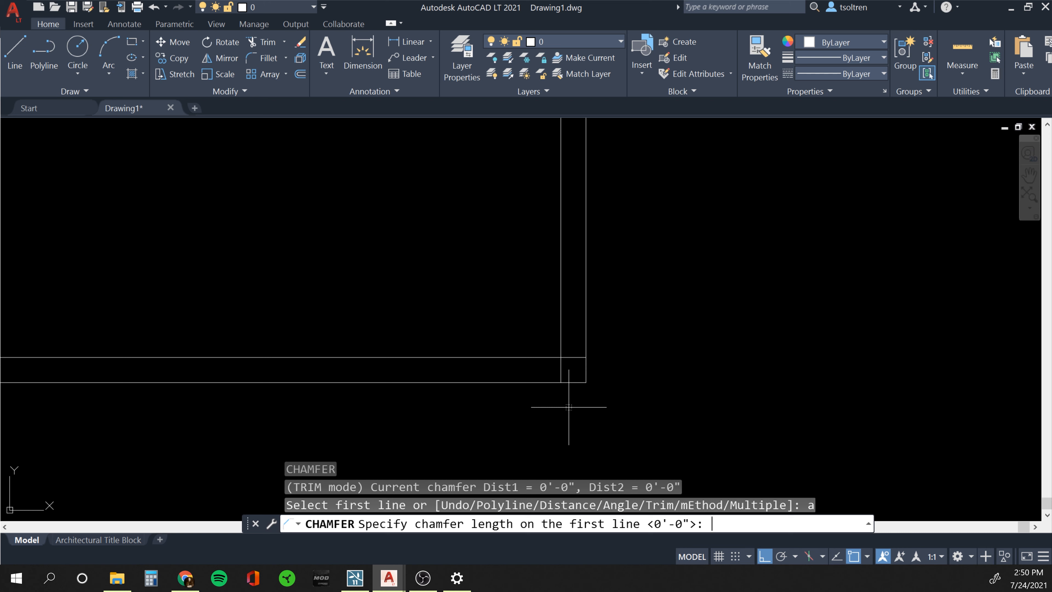
type("0")
key("Return")
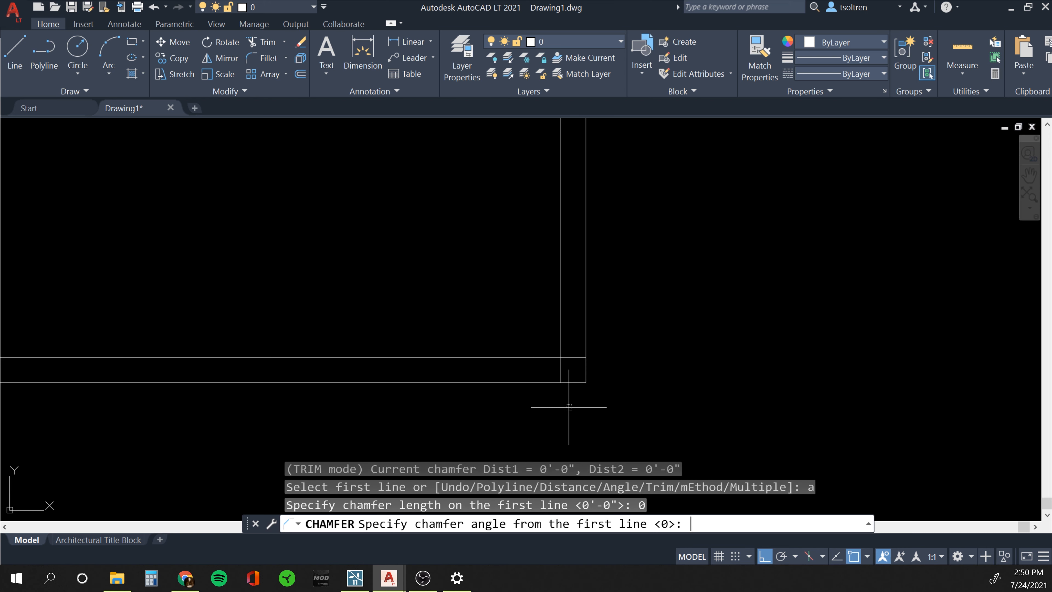
key("Return")
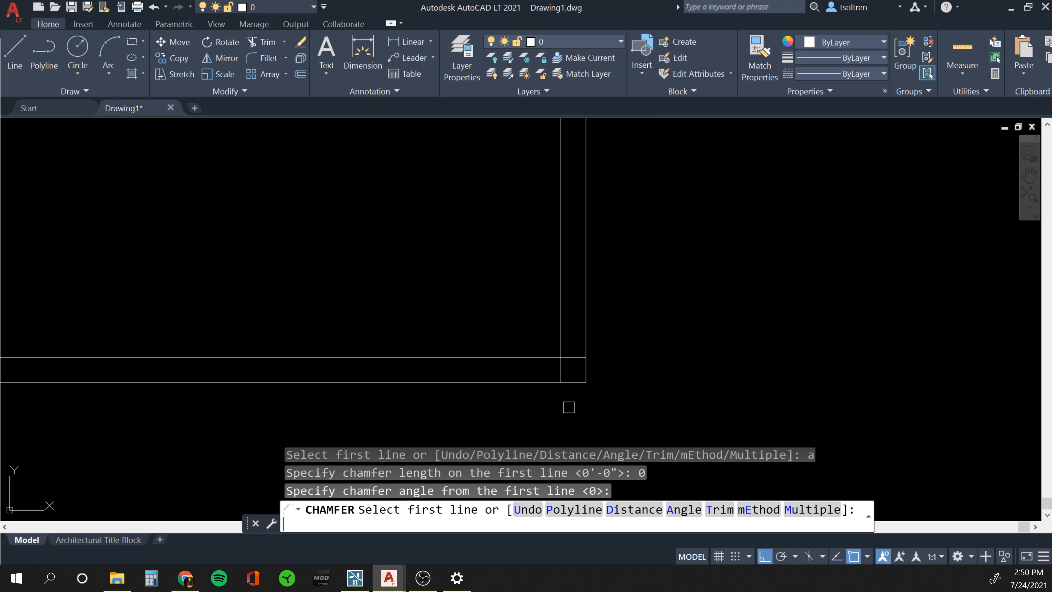
left_click(559, 326)
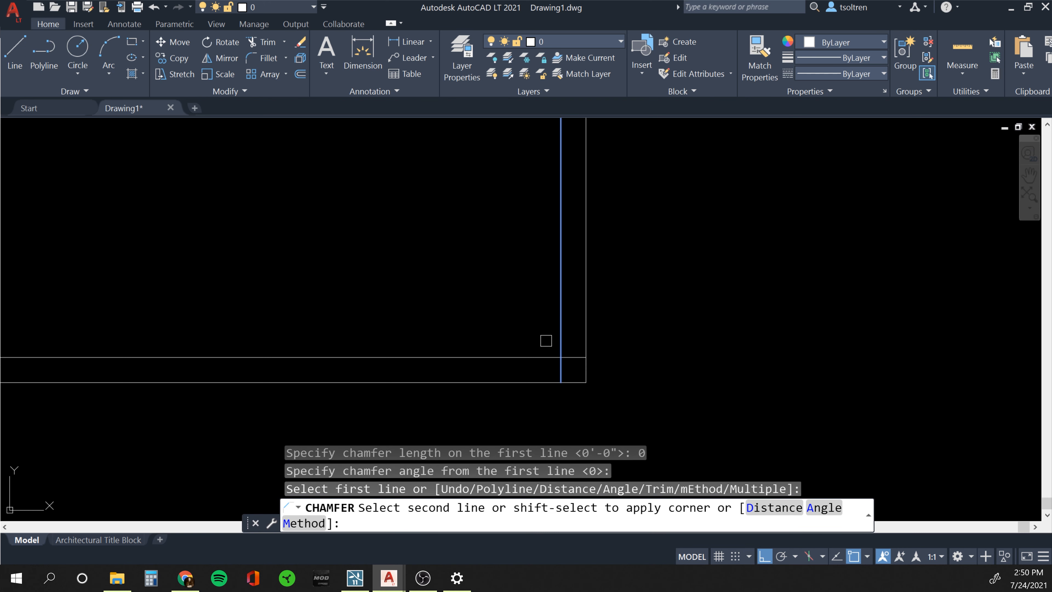
left_click(522, 356)
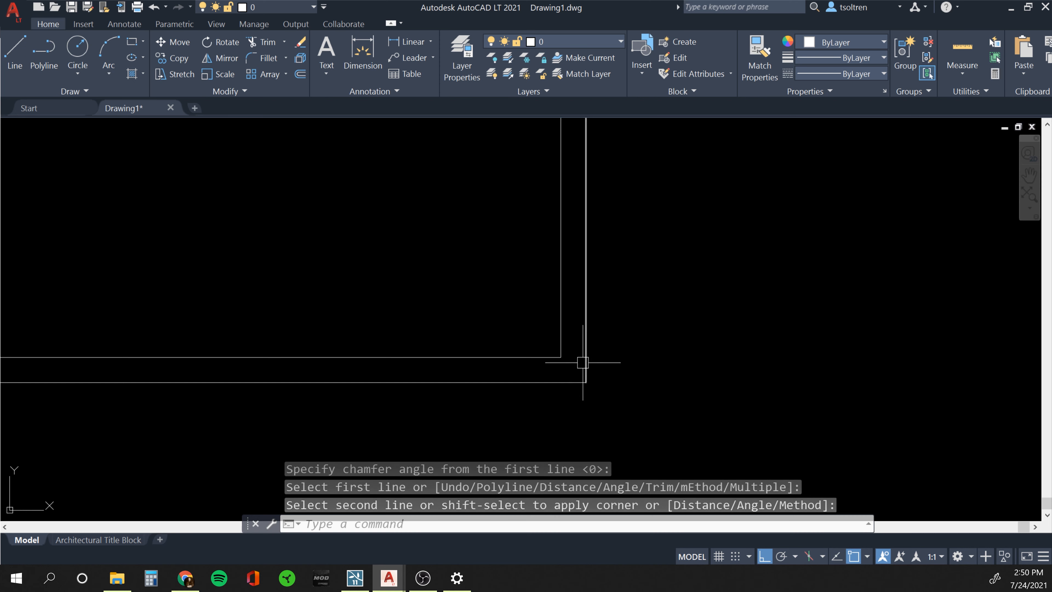
scroll(583, 362, "down", 5)
scroll(441, 357, "up", 1)
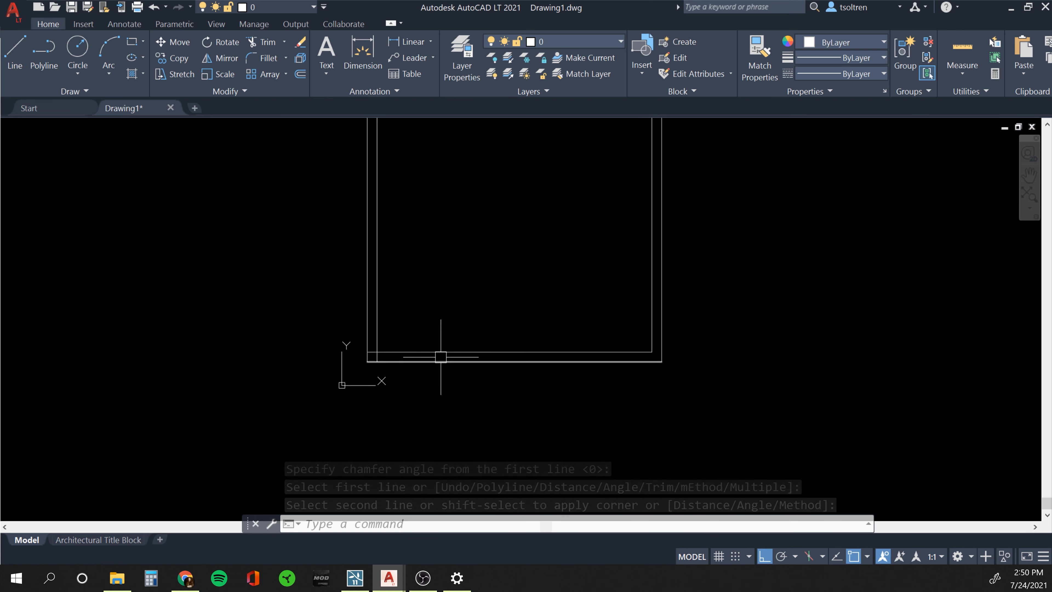
scroll(441, 356, "up", 3)
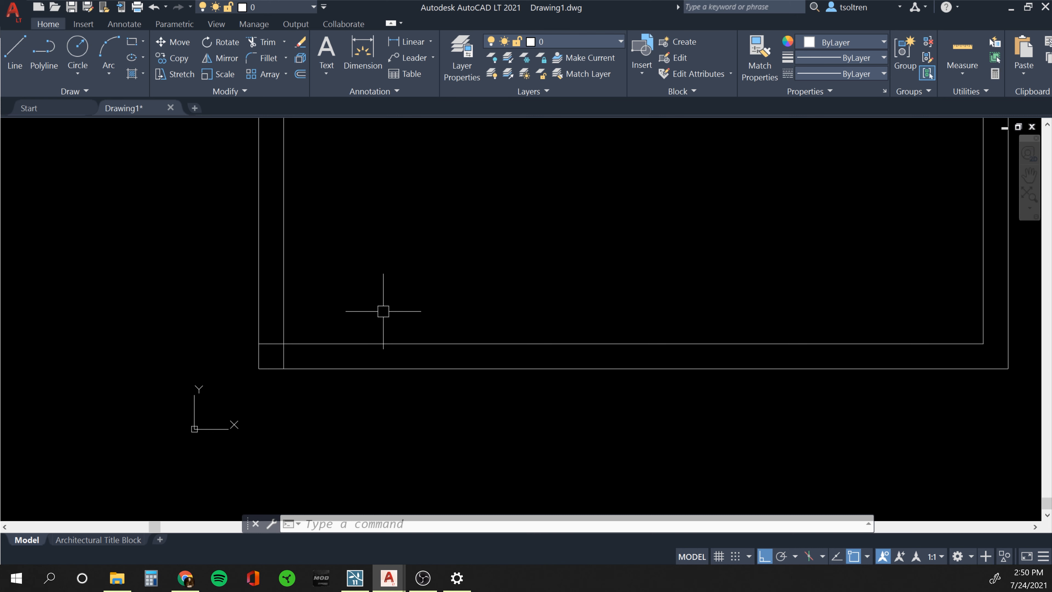
Chamfer the inner lower-left corner the same way and recentre the whole outline.
type("cha")
key("Return")
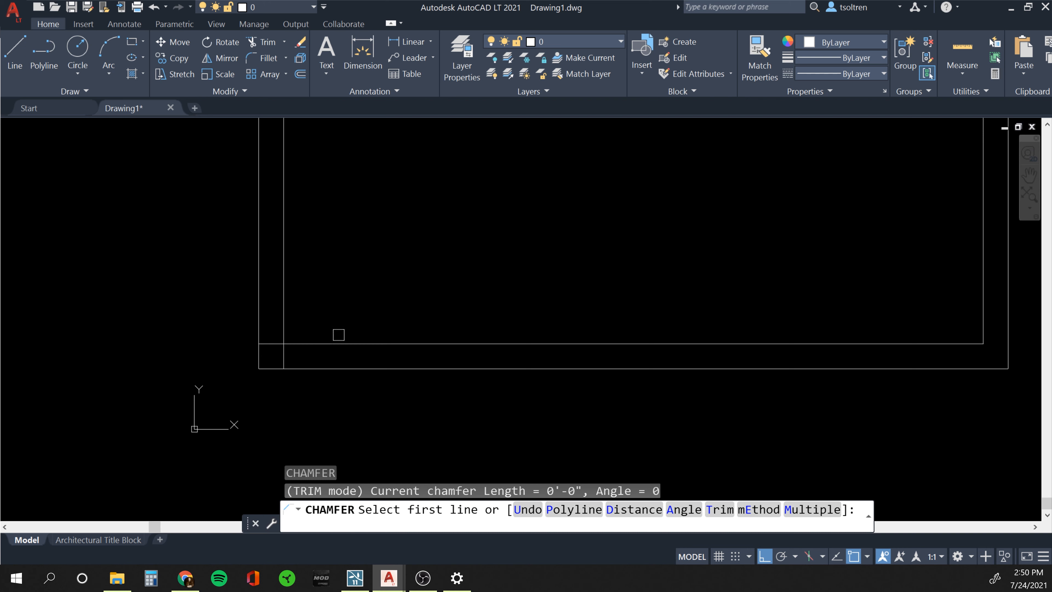
left_click(335, 338)
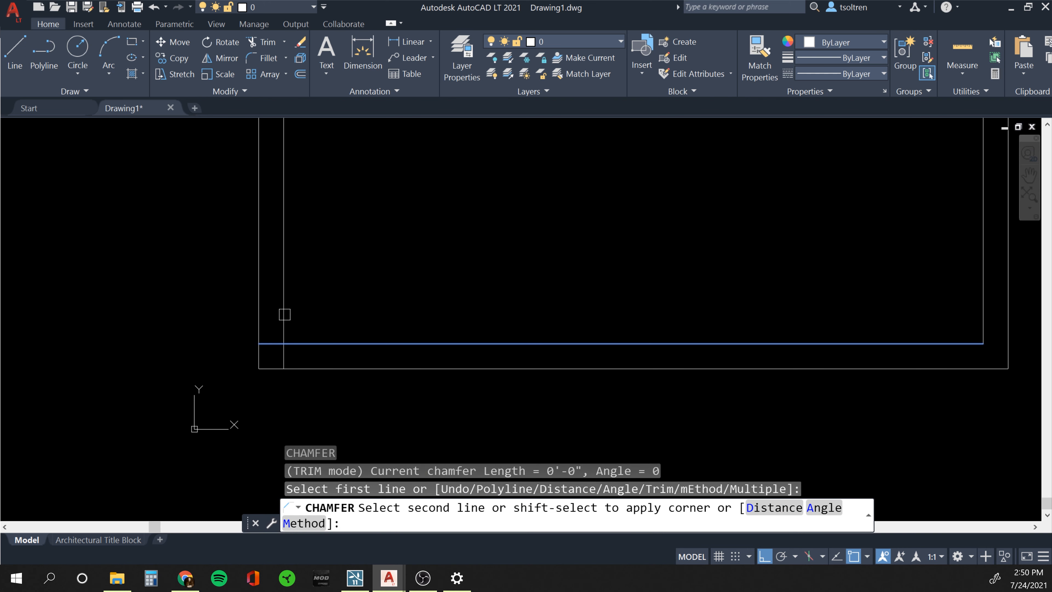
left_click(283, 314)
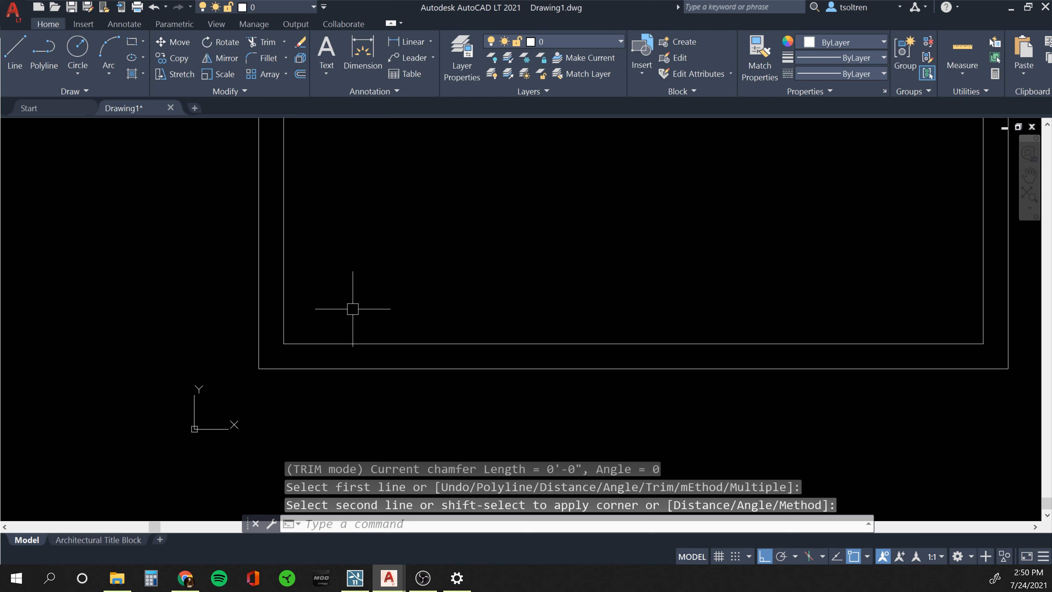
key("Escape")
scroll(540, 269, "down", 5)
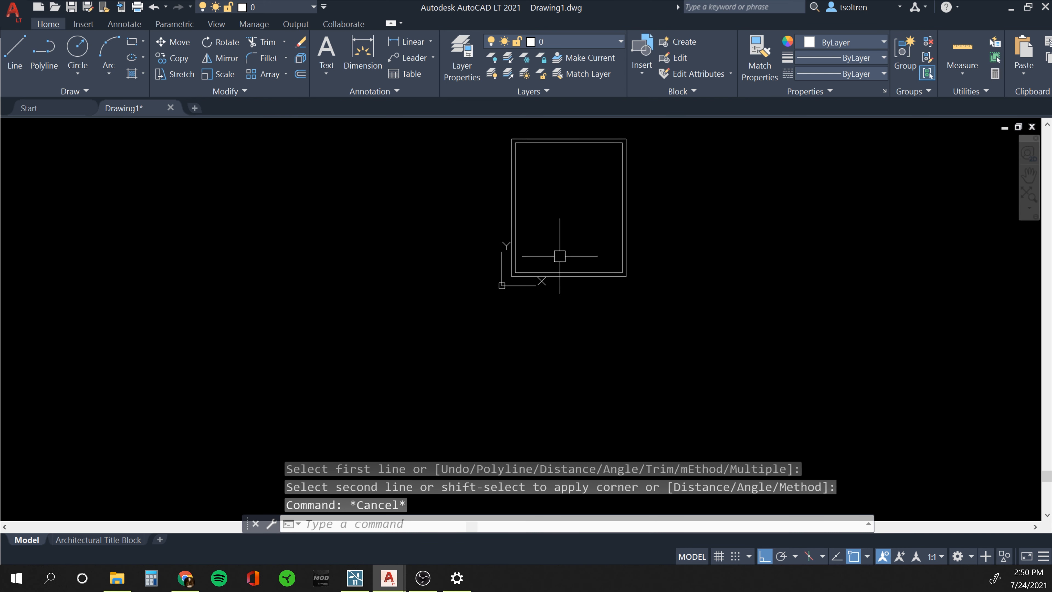
mouse_move(559, 253)
middle_mouse_down()
mouse_move(528, 294)
mouse_move(502, 289)
middle_mouse_up()
scroll(528, 258, "up", 2)
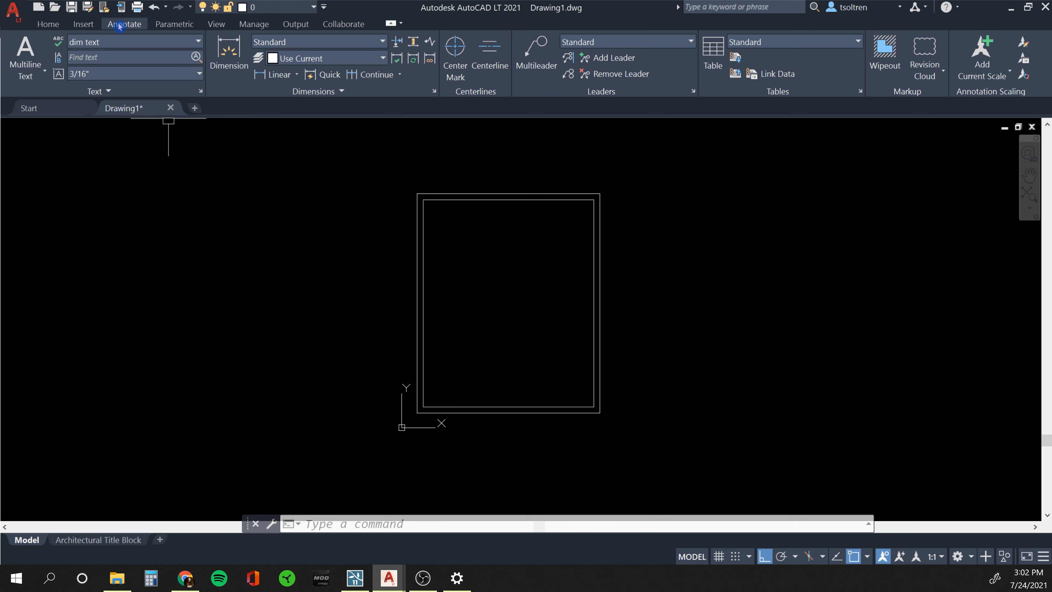
In the Dimension Style Manager, start a new style 'New dim style' from Standard.
left_click(383, 43)
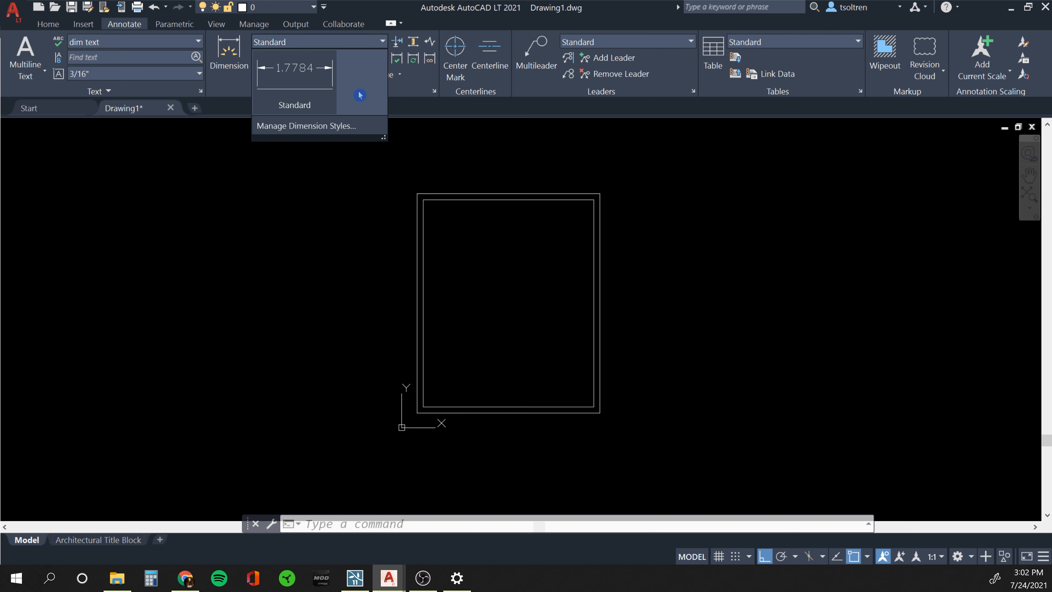
left_click(301, 129)
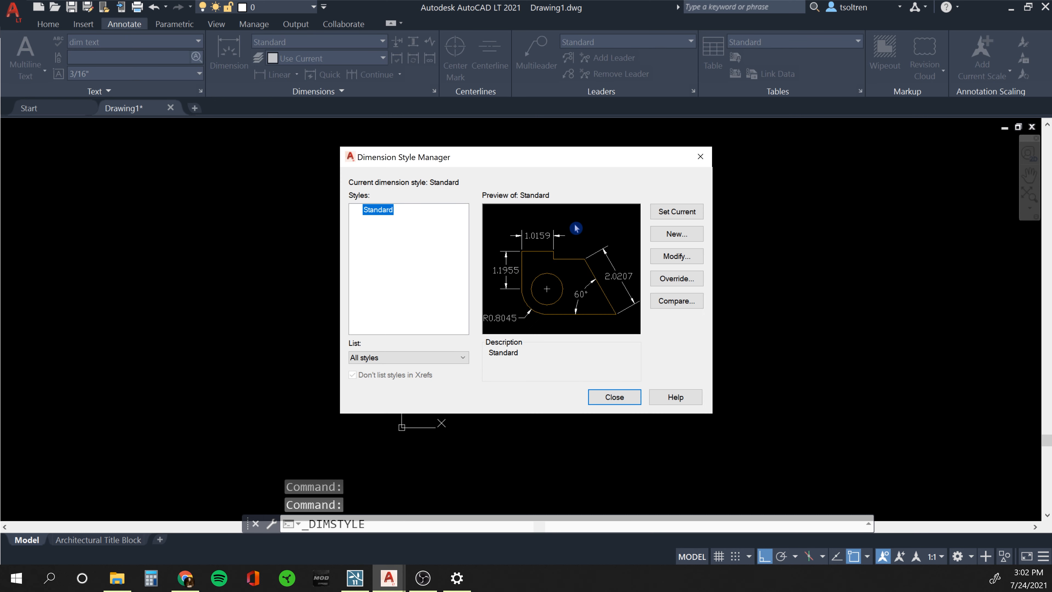
left_click(673, 234)
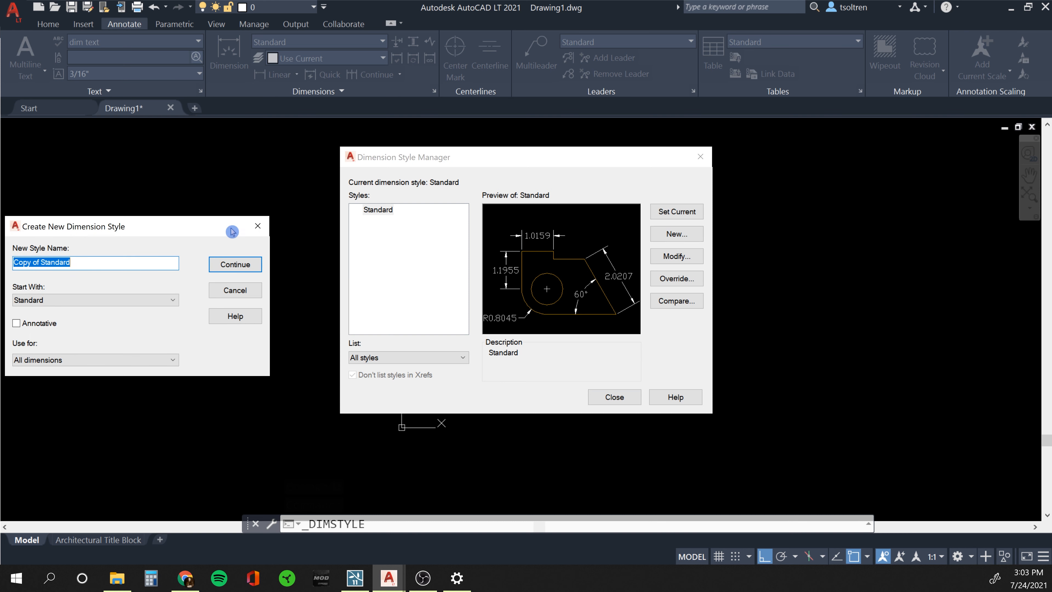
left_click_drag(166, 225, 532, 246)
type("New dim style")
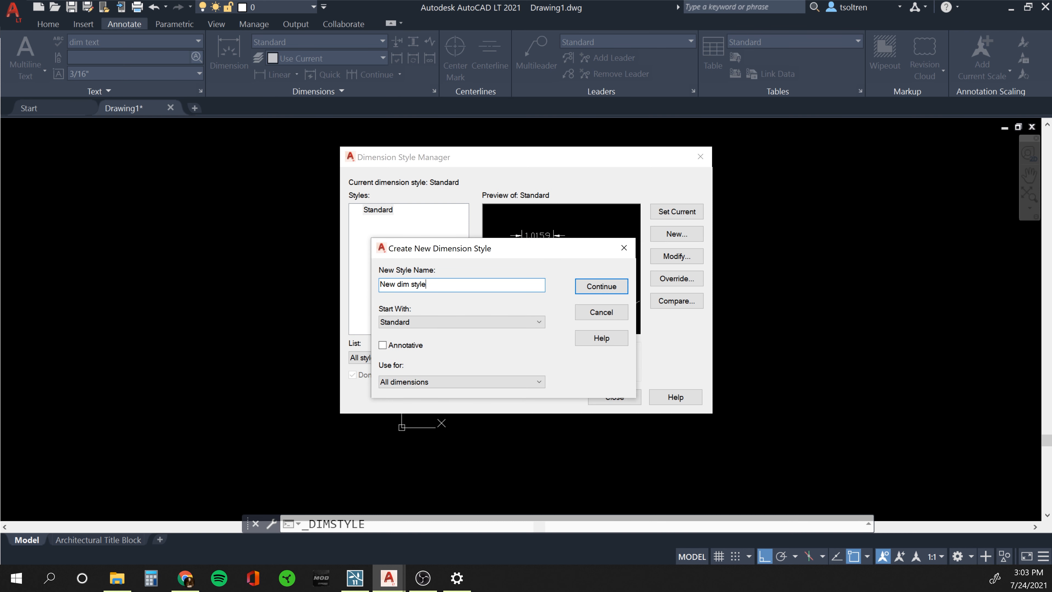
left_click(601, 286)
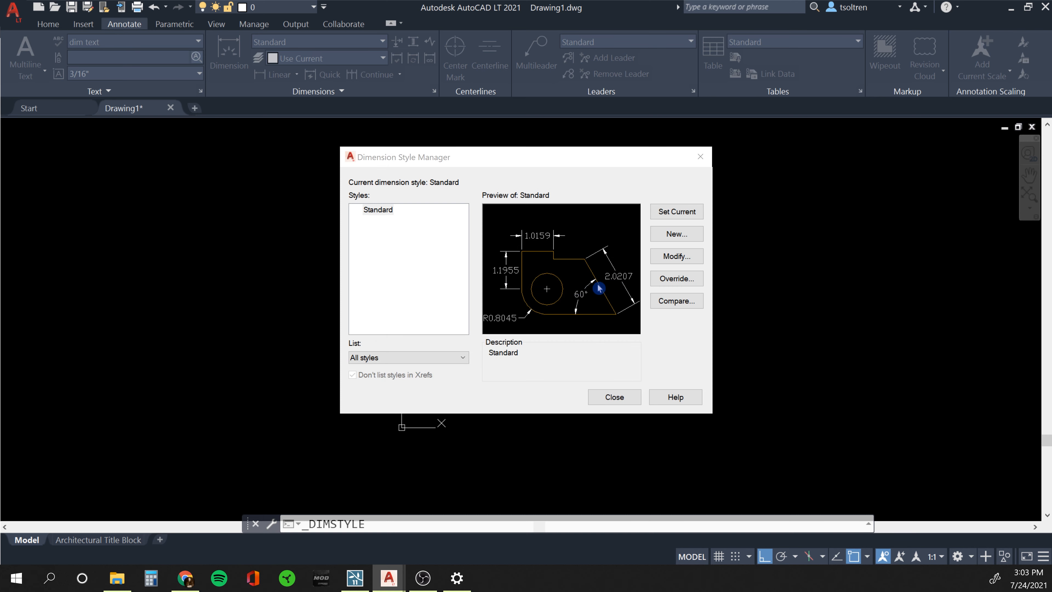
left_click_drag(209, 139, 483, 114)
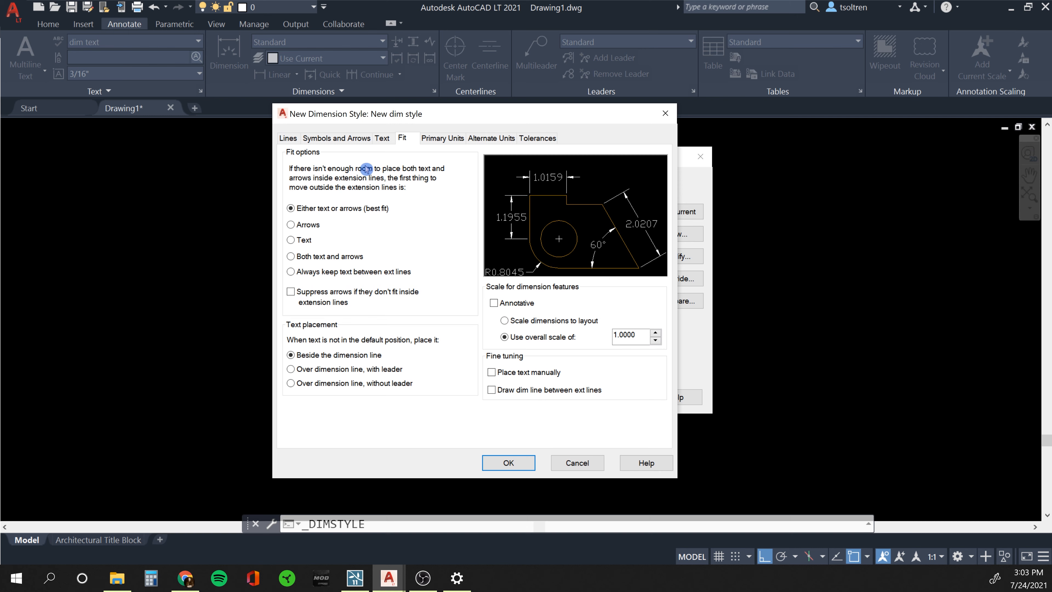
Set the dimension arrowheads to Architectural tick.
left_click(289, 140)
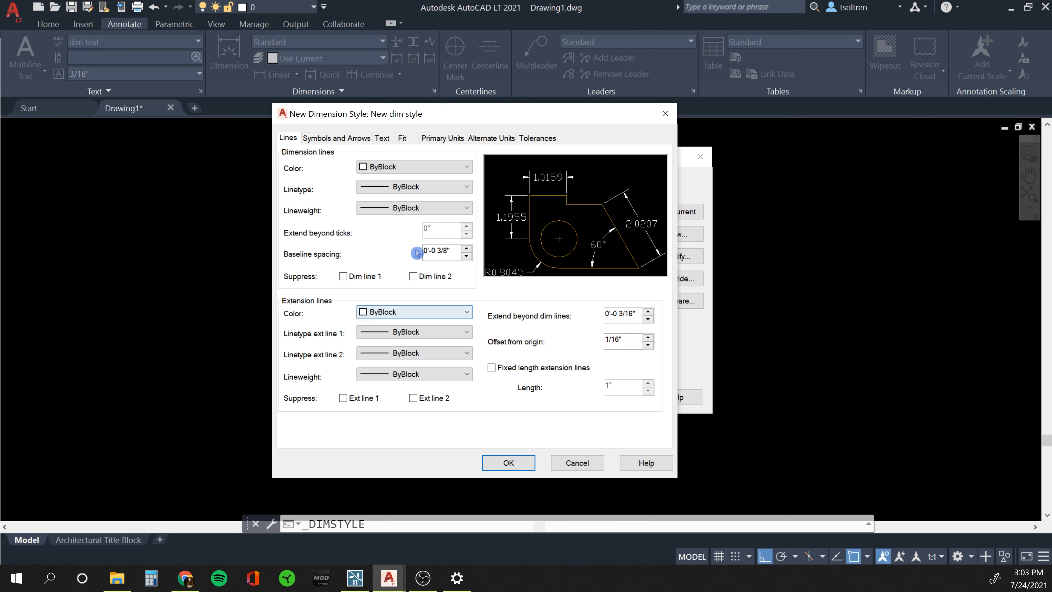
left_click(330, 139)
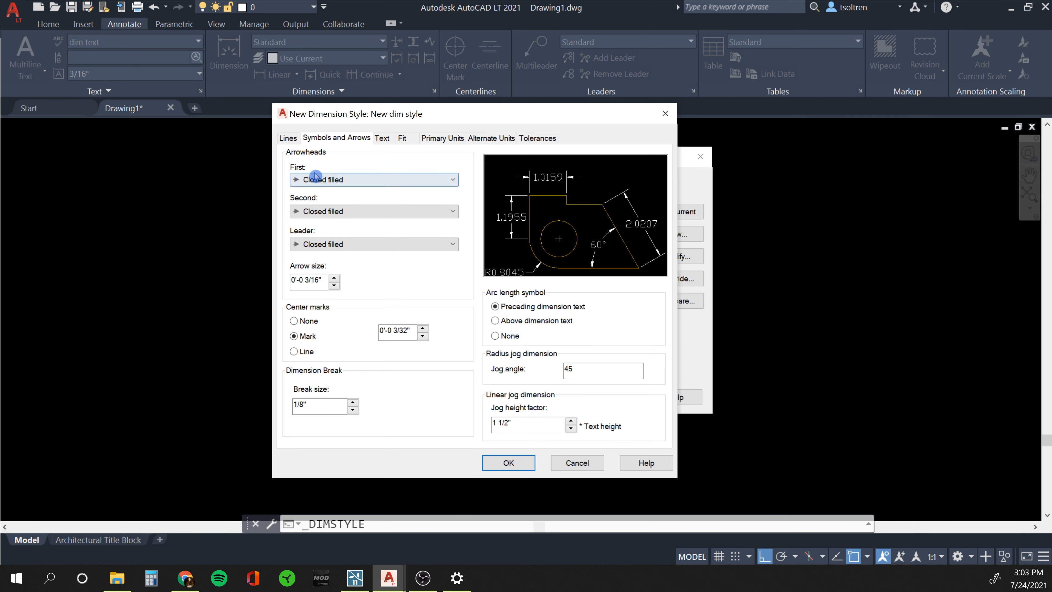
left_click(374, 180)
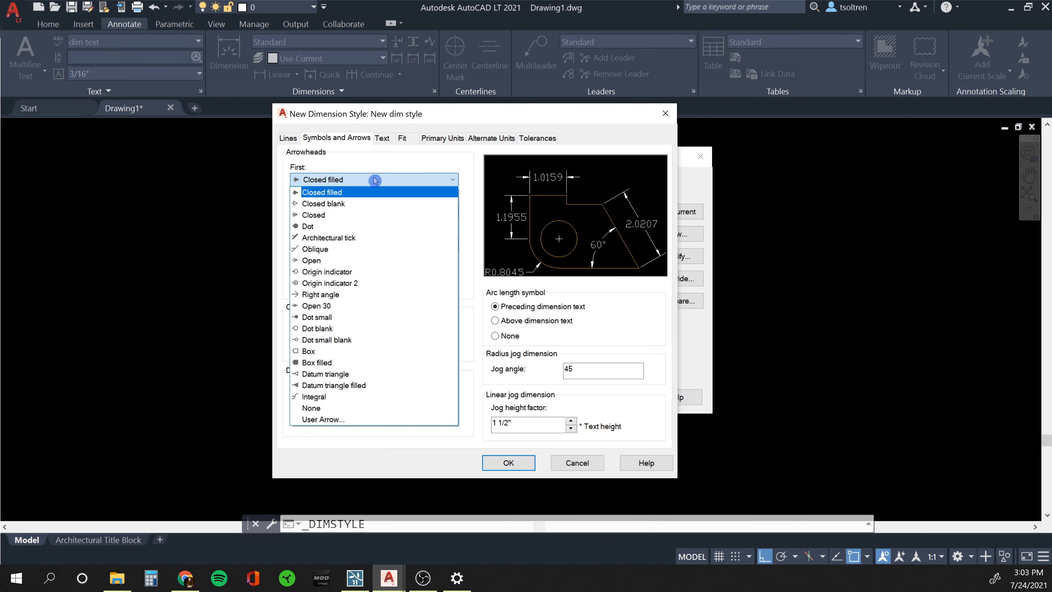
left_click(354, 238)
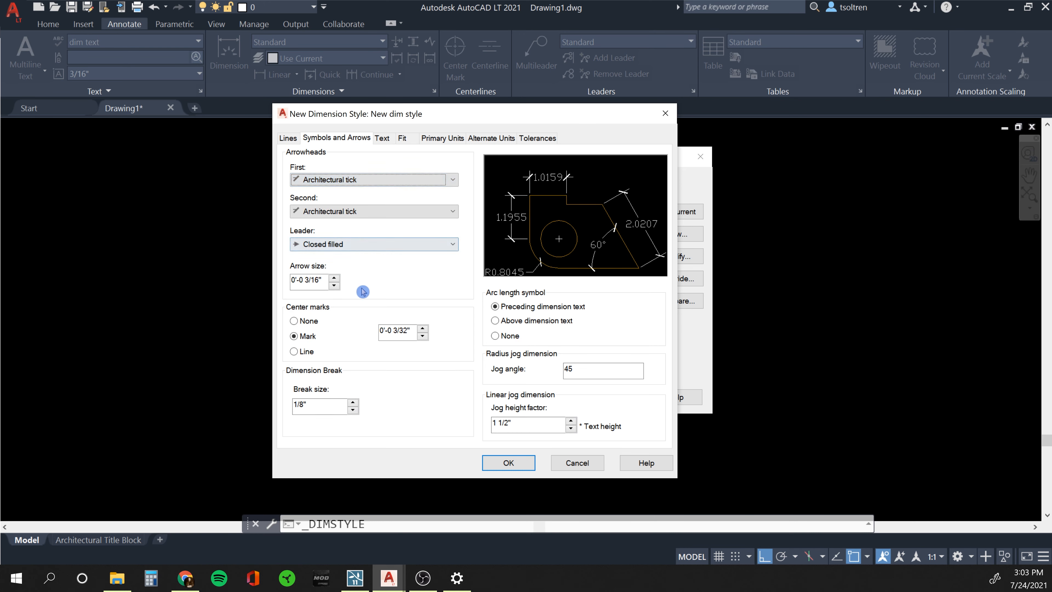
left_click(382, 139)
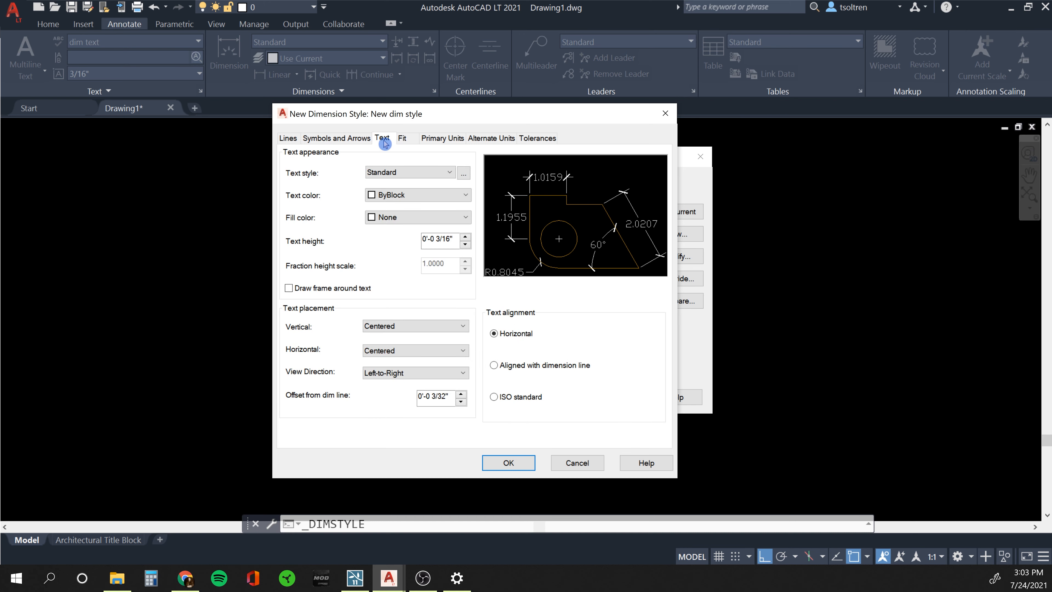
left_click(402, 172)
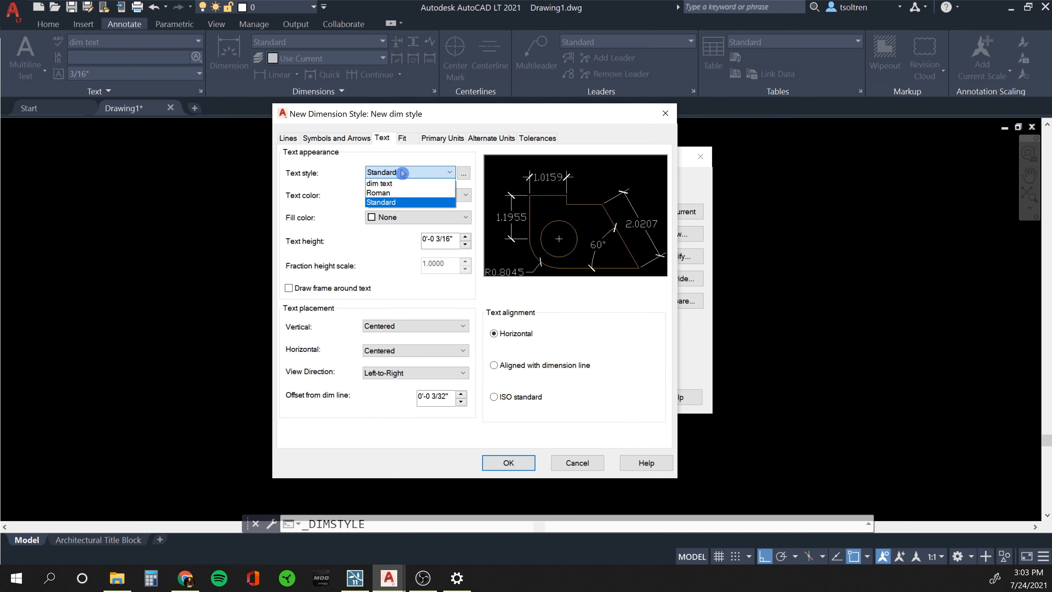
left_click(440, 158)
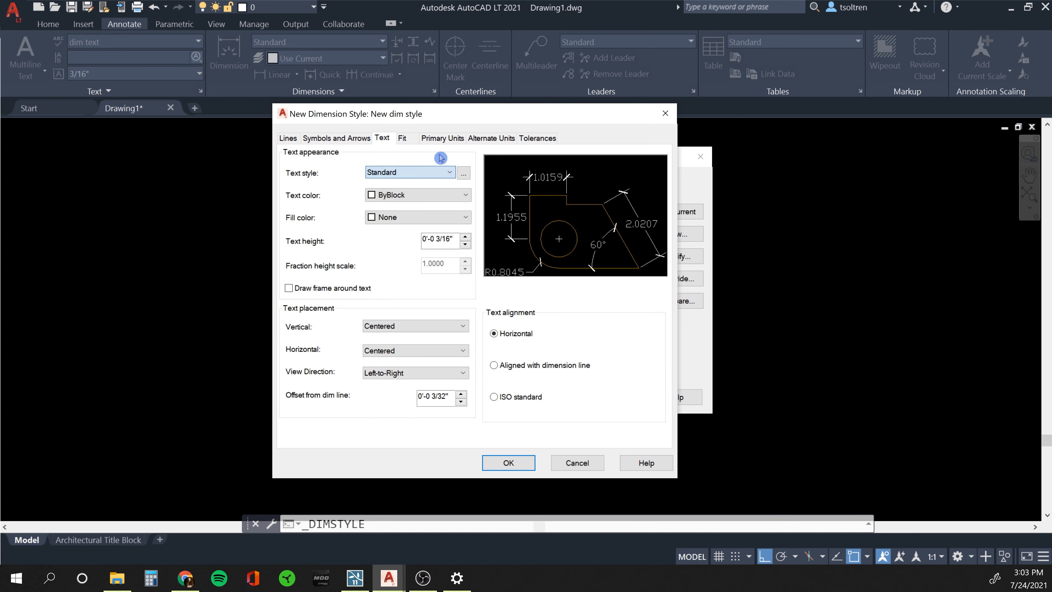
Create a new text style named 'dime style 1'.
left_click(464, 174)
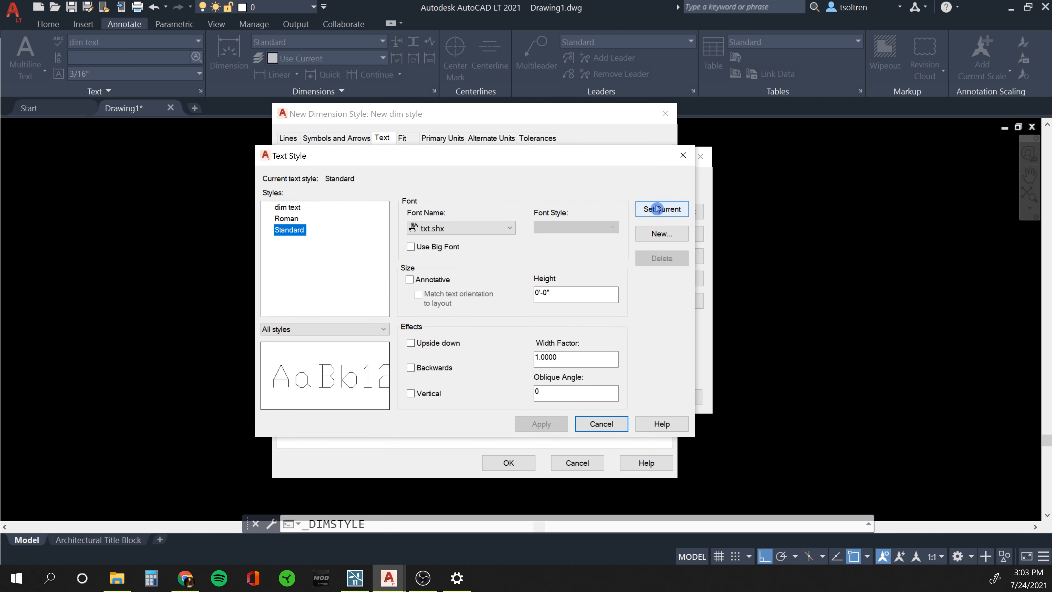
left_click(654, 234)
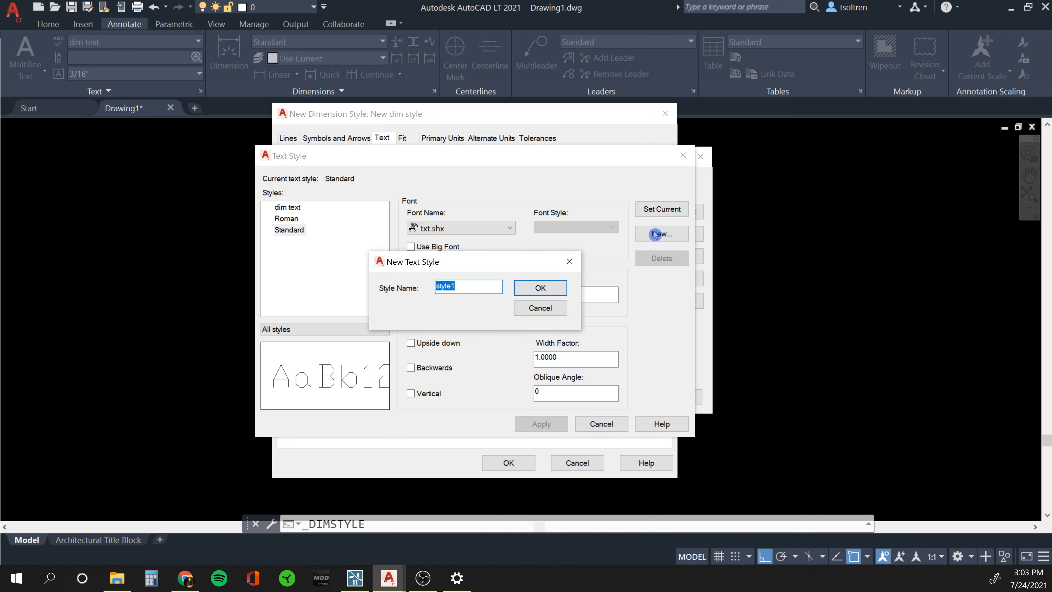
type("dime")
left_click(554, 287)
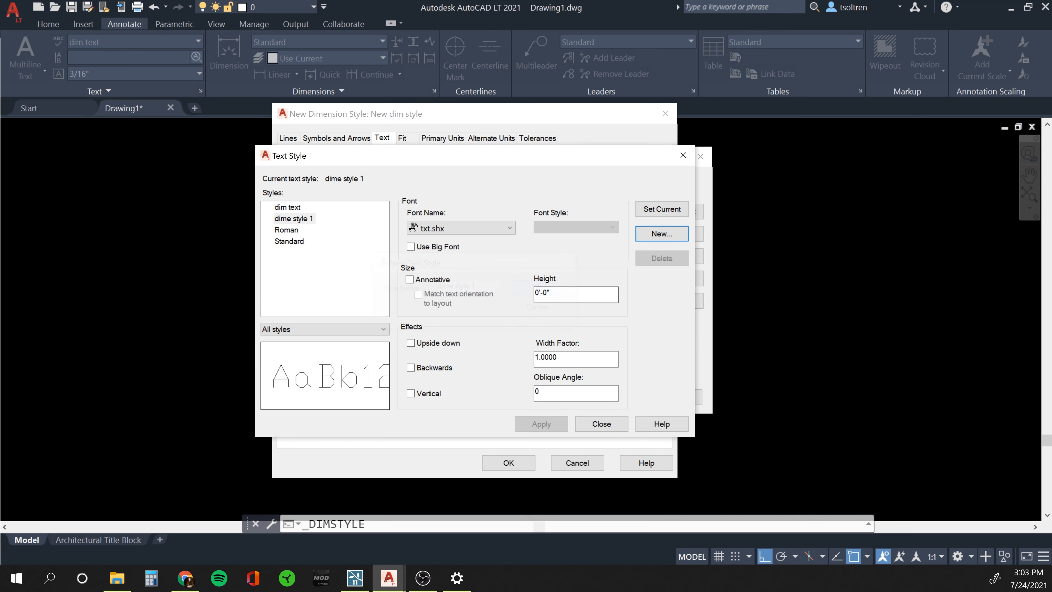
left_click(298, 219)
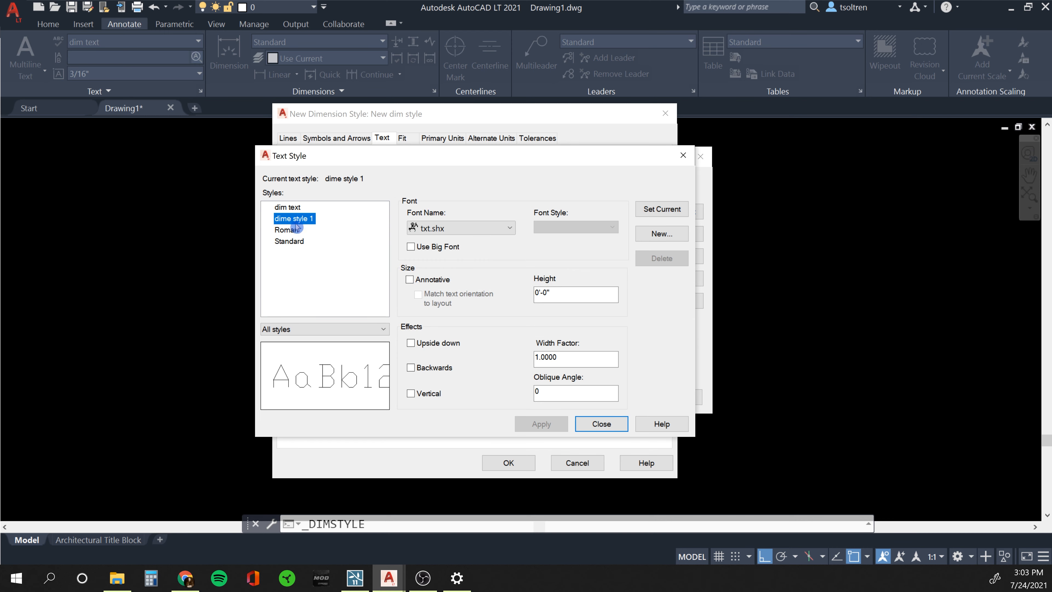
Give dime style 1 the Arial font and a 5" height, and apply it.
left_click(444, 228)
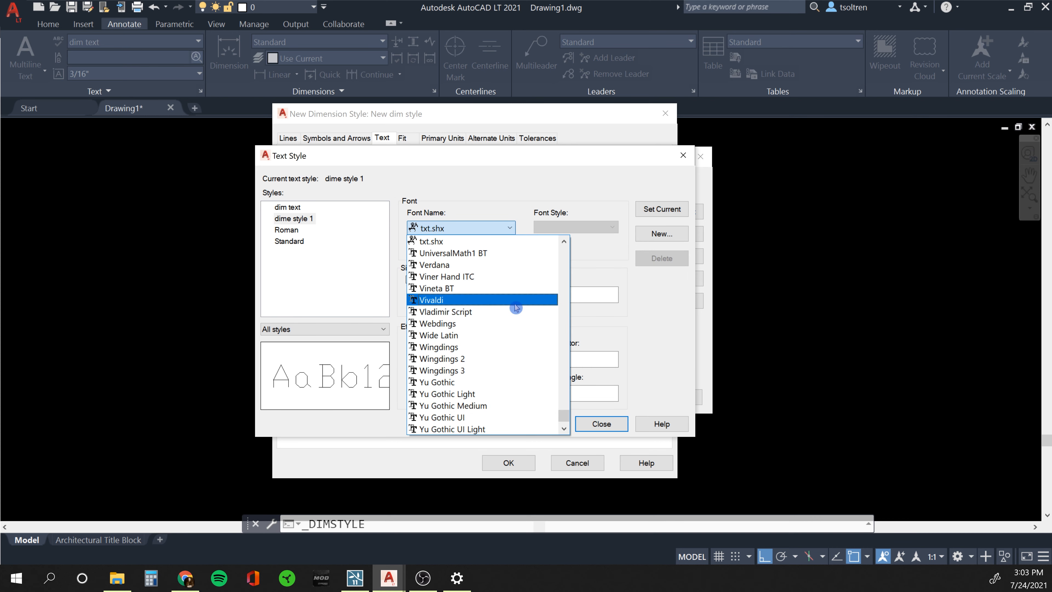
key("a")
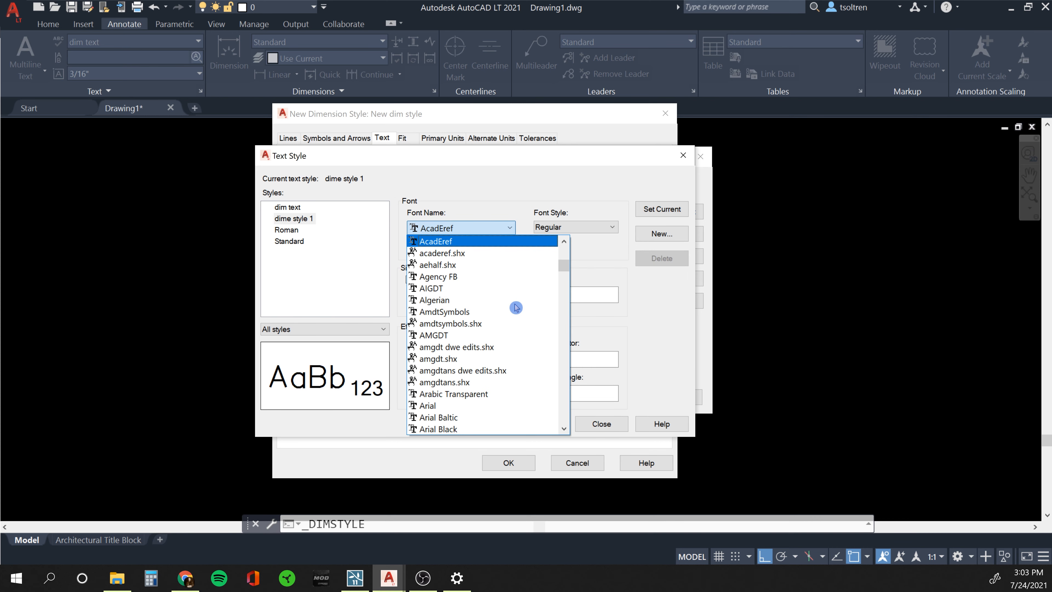
left_click(433, 406)
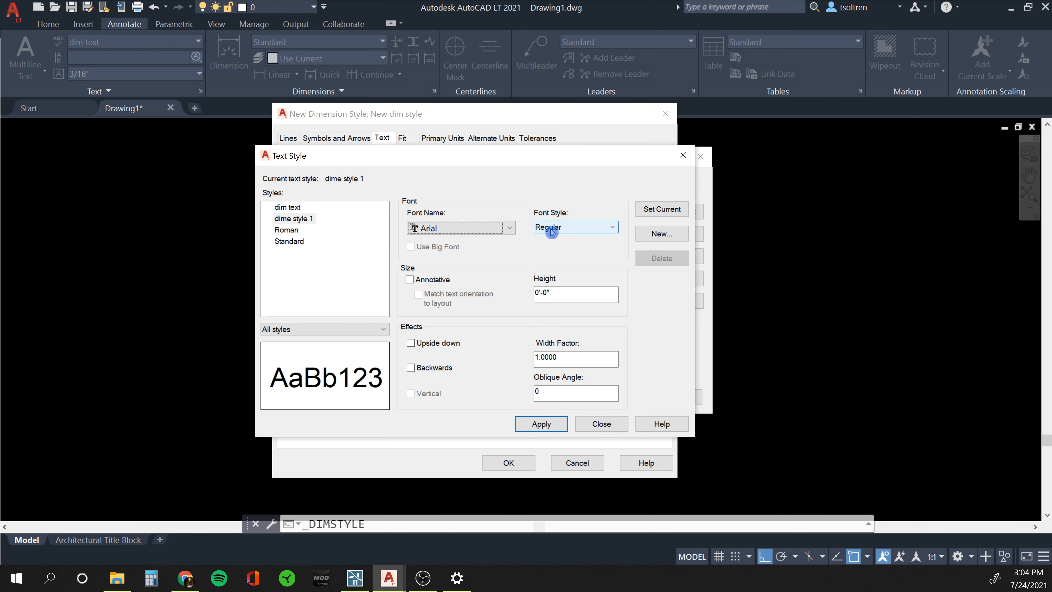
double_click(542, 293)
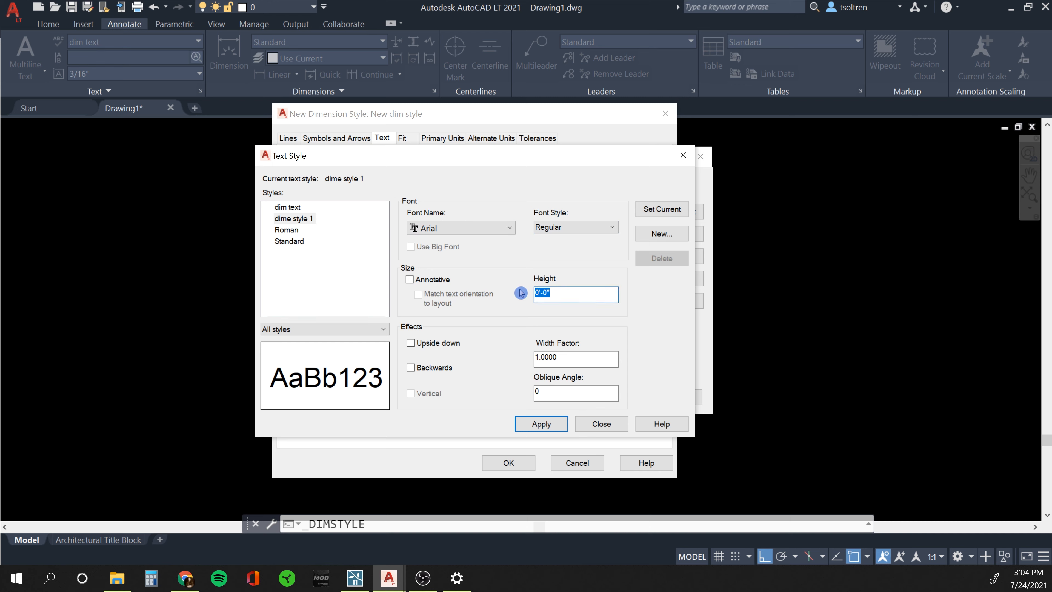
type("5")
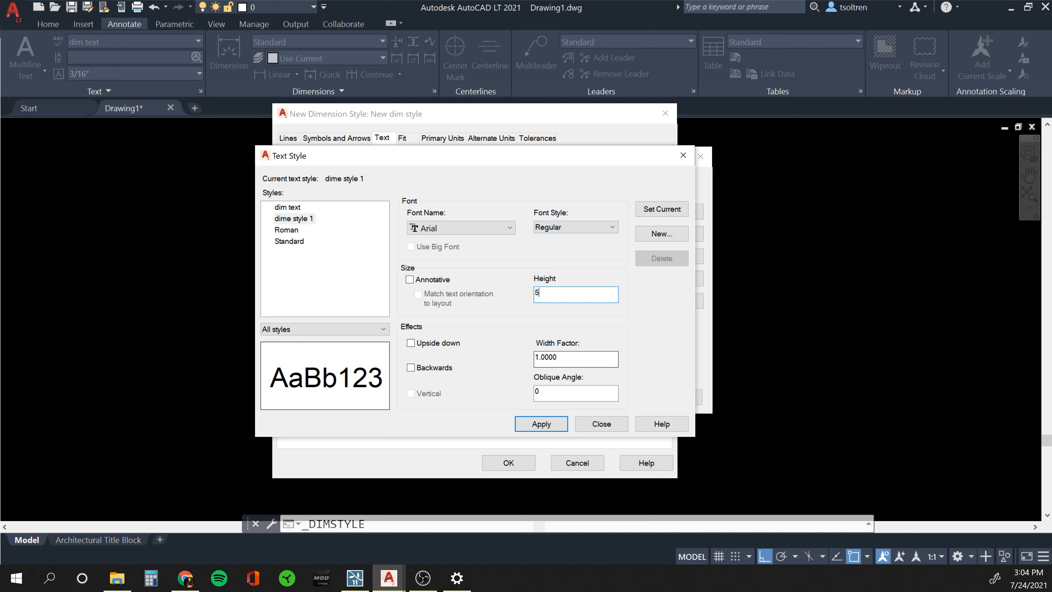
left_click(582, 301)
type("5")
left_click(542, 425)
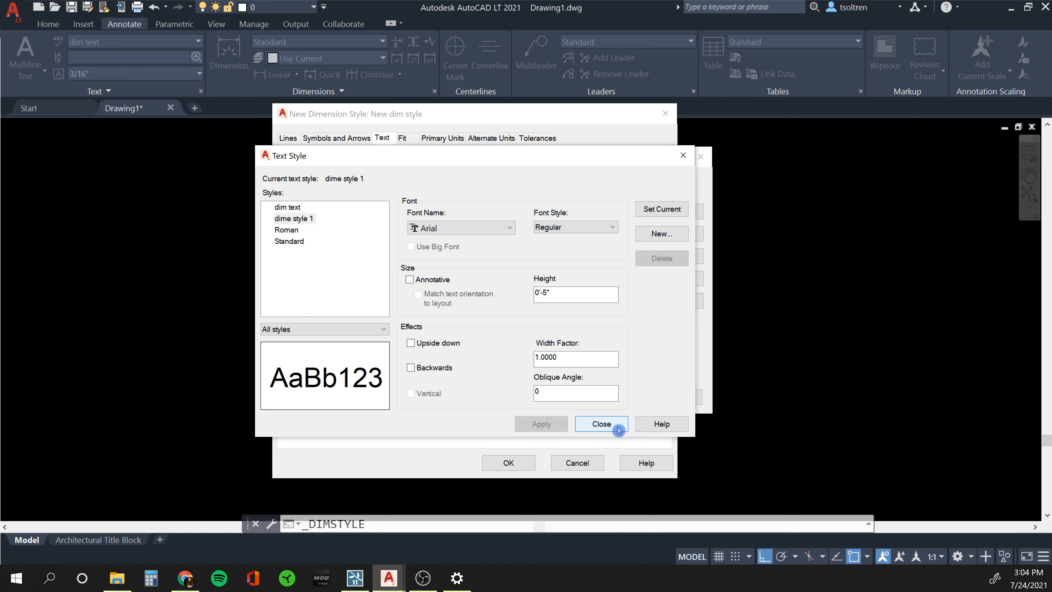
Use dime style 1 for dimension text and set the overall scale to 24.
left_click(600, 424)
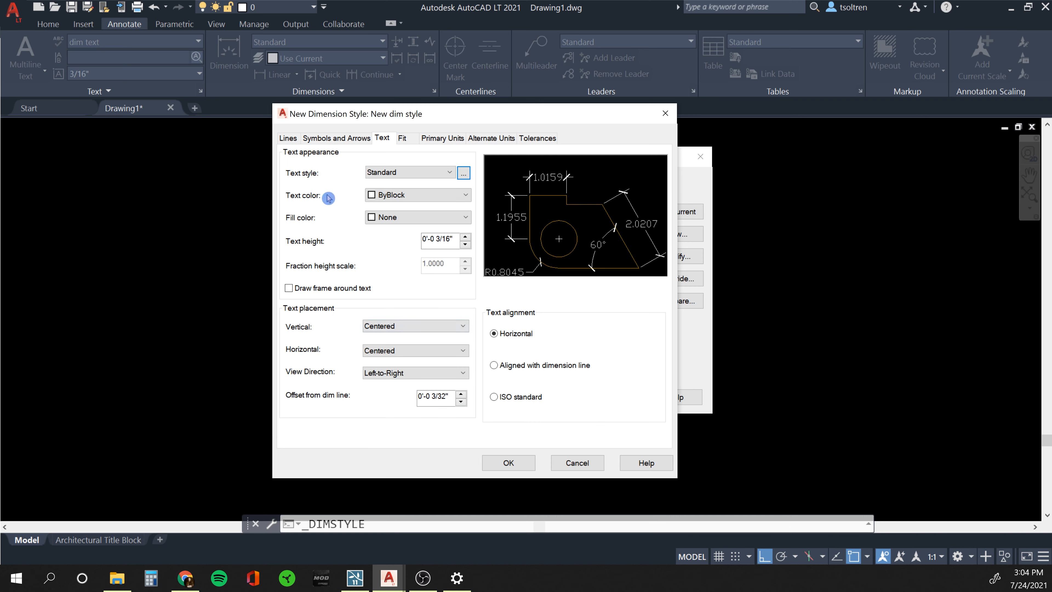
left_click(402, 173)
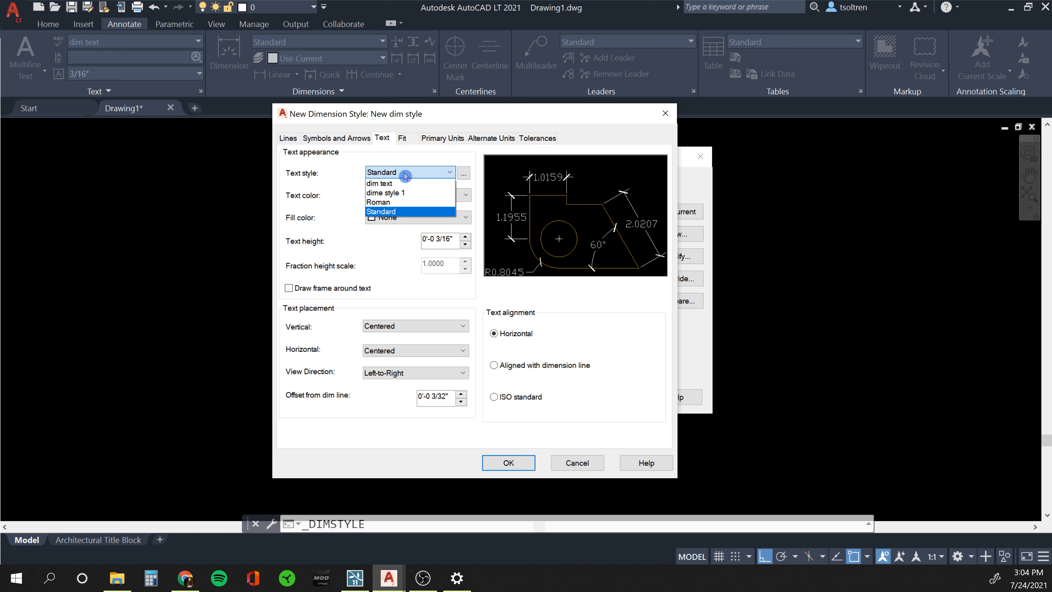
left_click(391, 193)
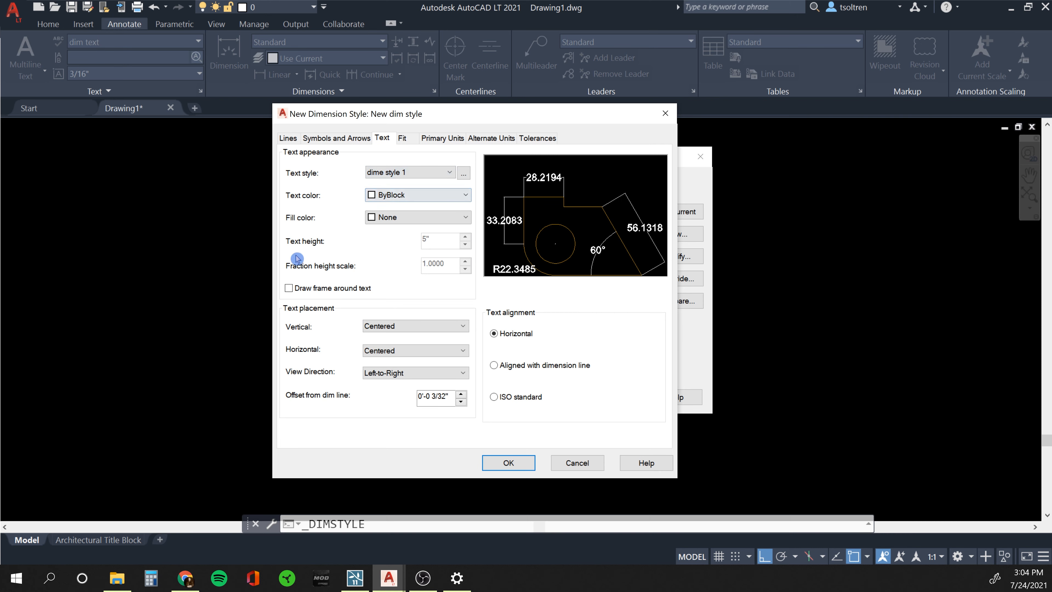
left_click(403, 139)
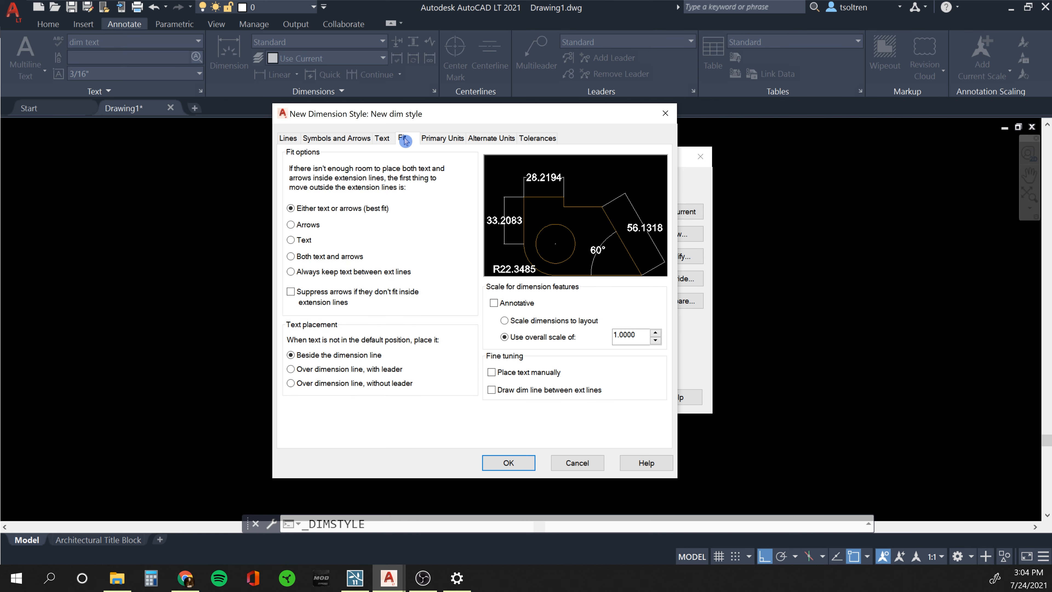
left_click_drag(636, 335, 588, 326)
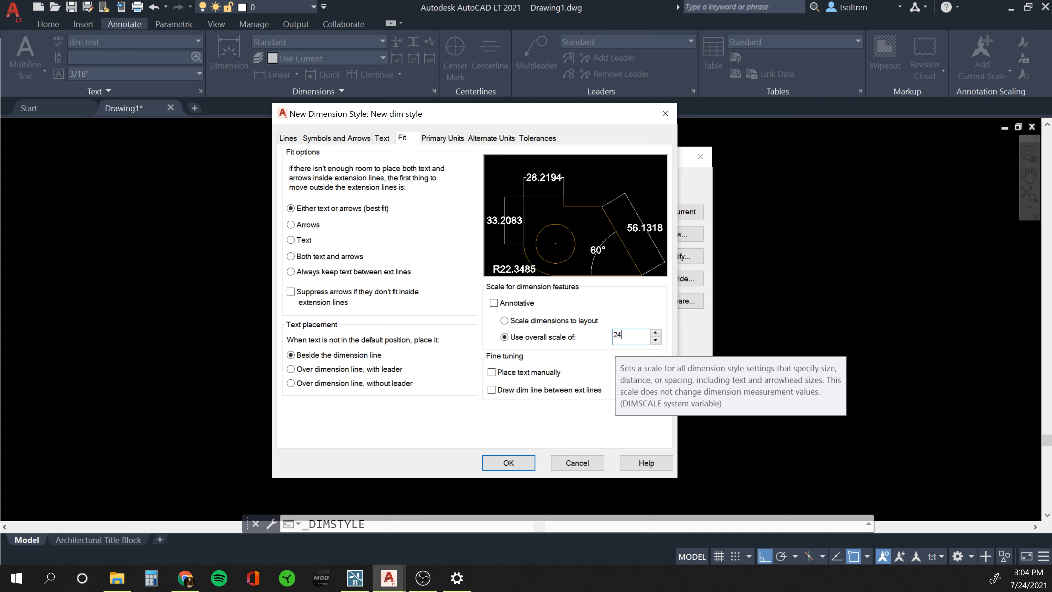
Set primary units to Architectural, review the other settings, and save New dim style.
left_click(448, 140)
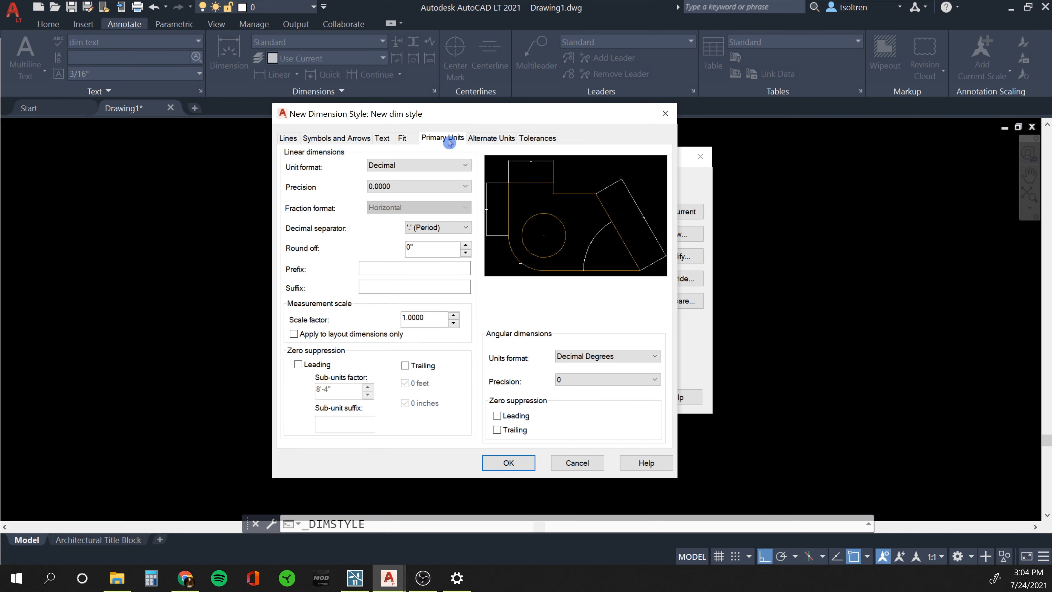
left_click(456, 165)
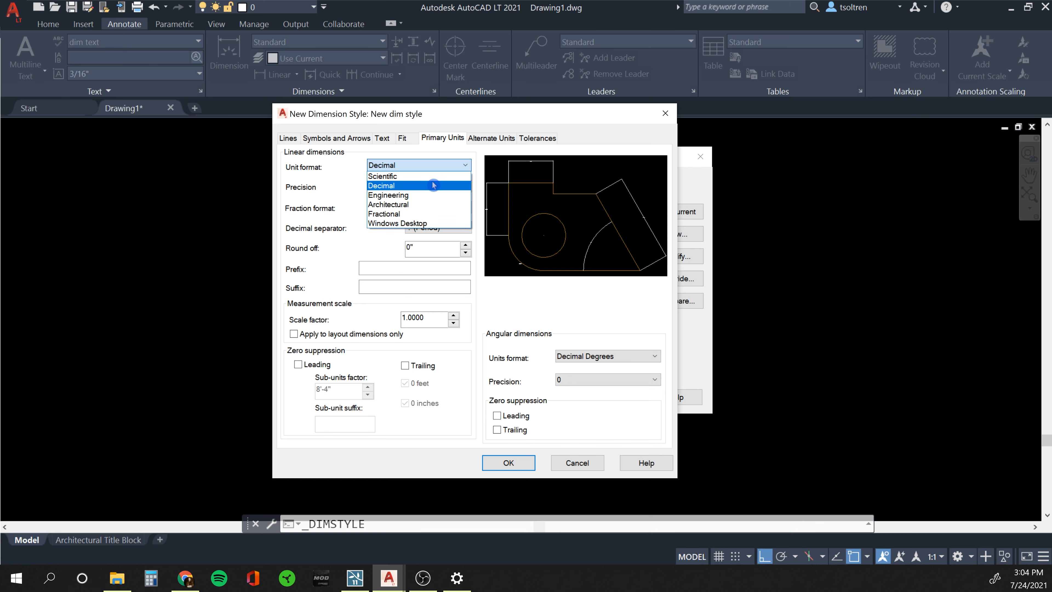
left_click(423, 204)
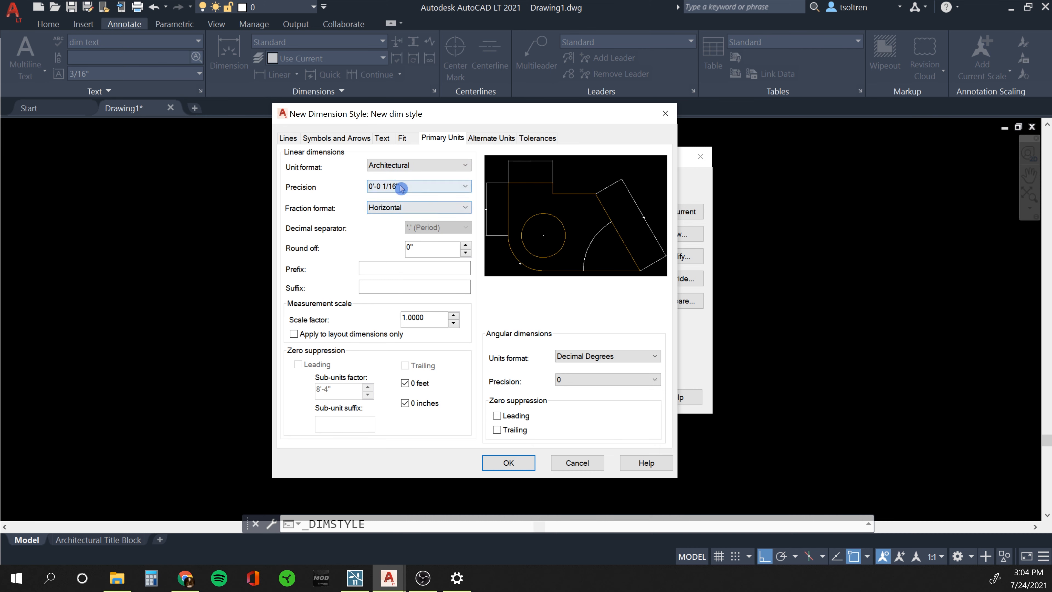
left_click(496, 140)
left_click(530, 138)
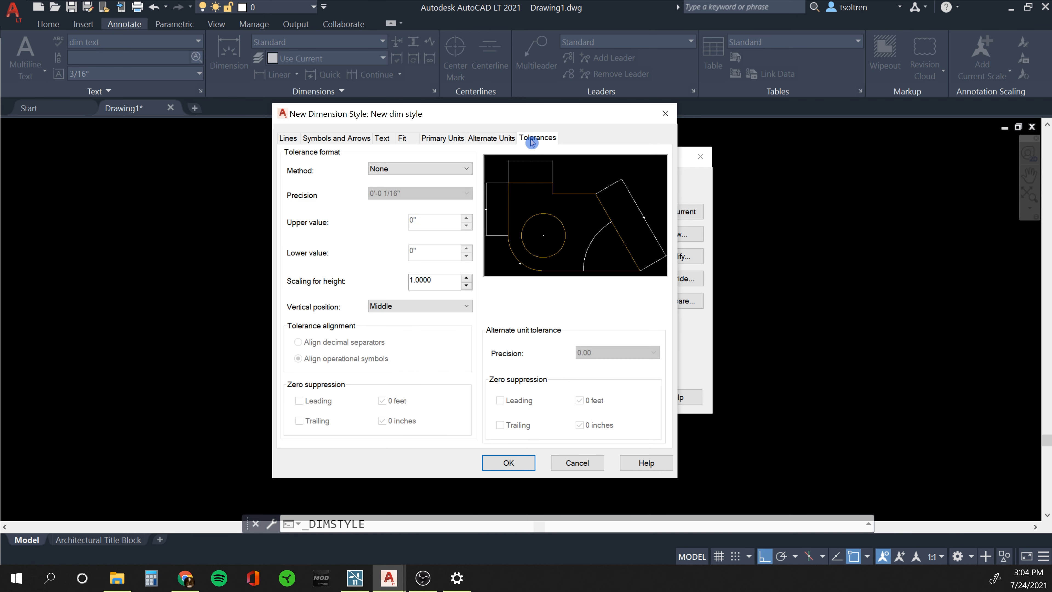
left_click(401, 138)
left_click(381, 139)
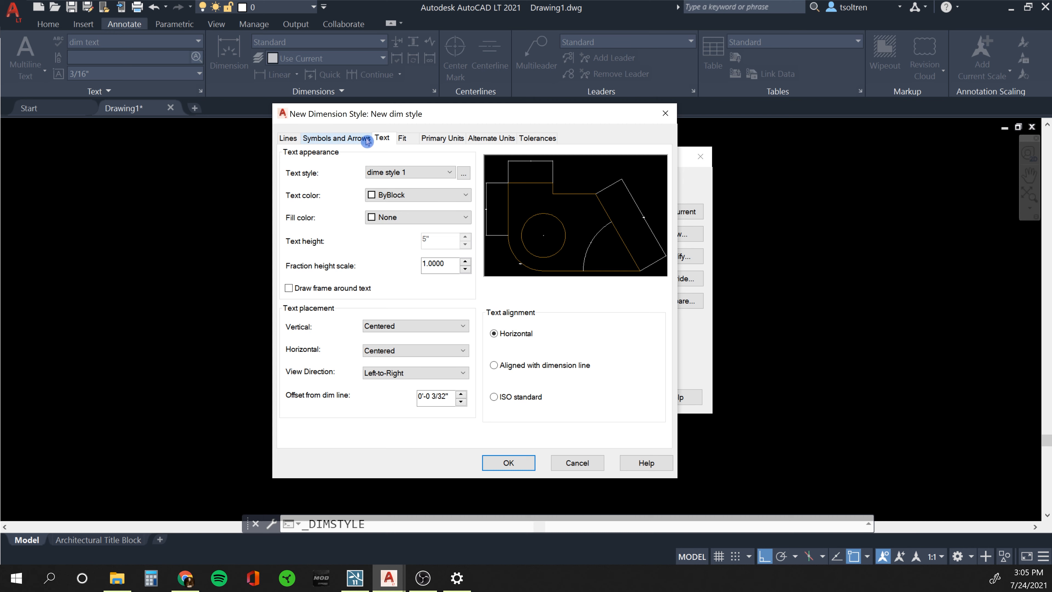
left_click(339, 140)
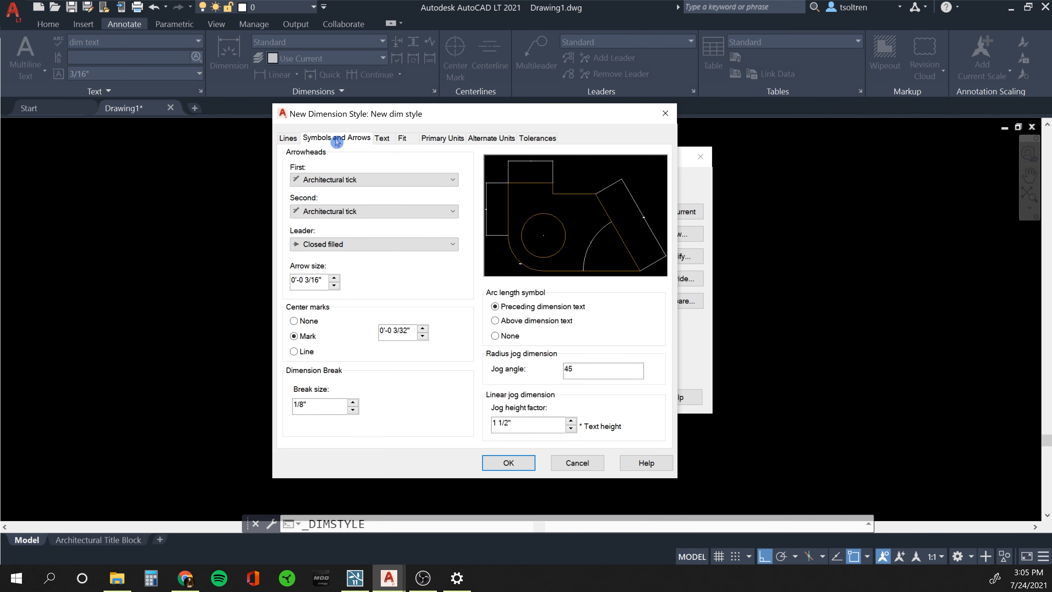
left_click(288, 140)
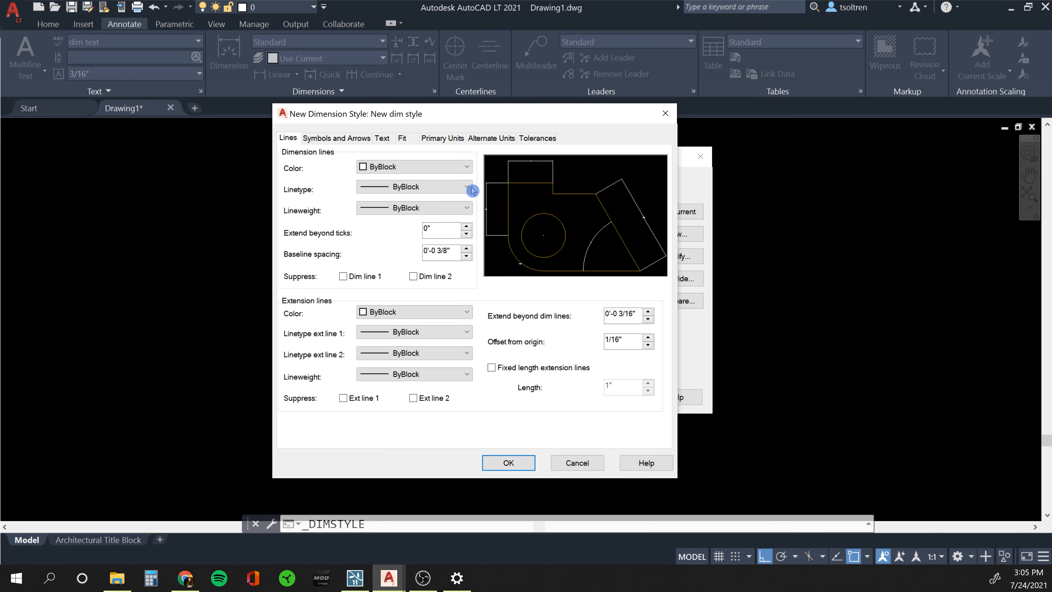
left_click(514, 467)
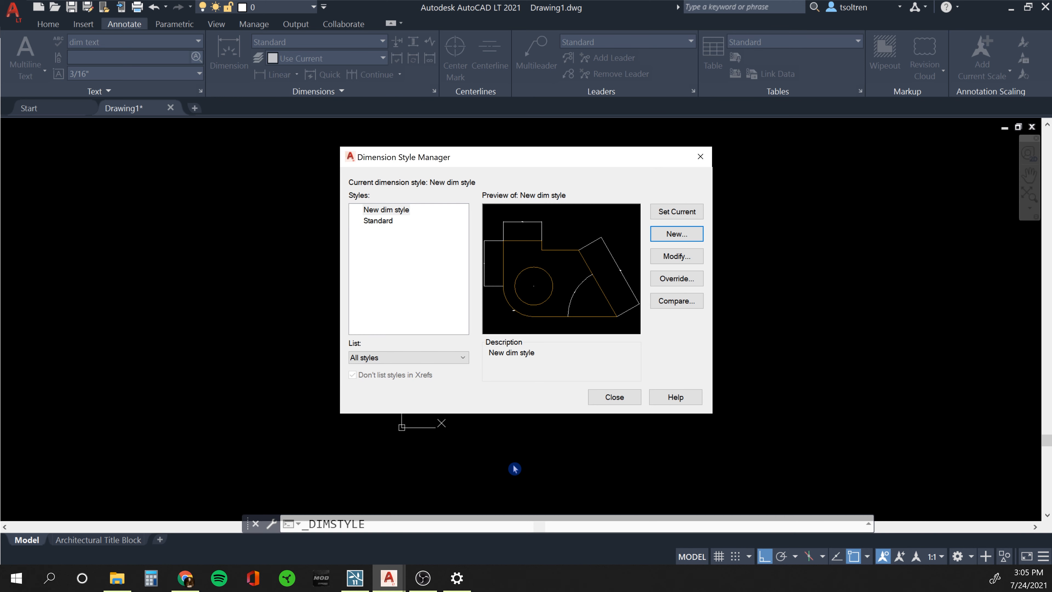
With New dim style current, add a 10' dimension across the top wall.
left_click(383, 210)
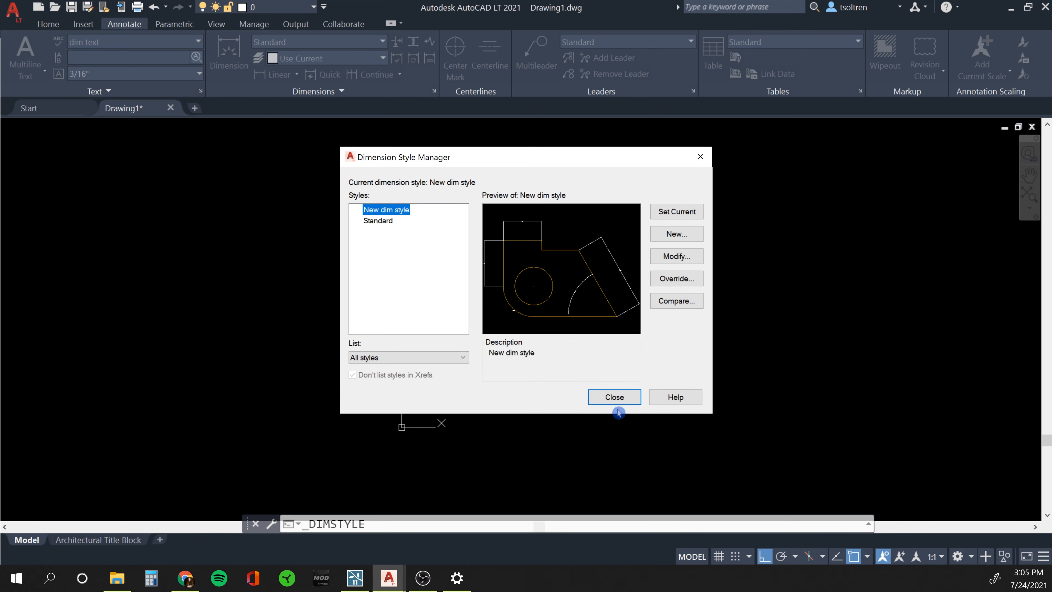
left_click(615, 398)
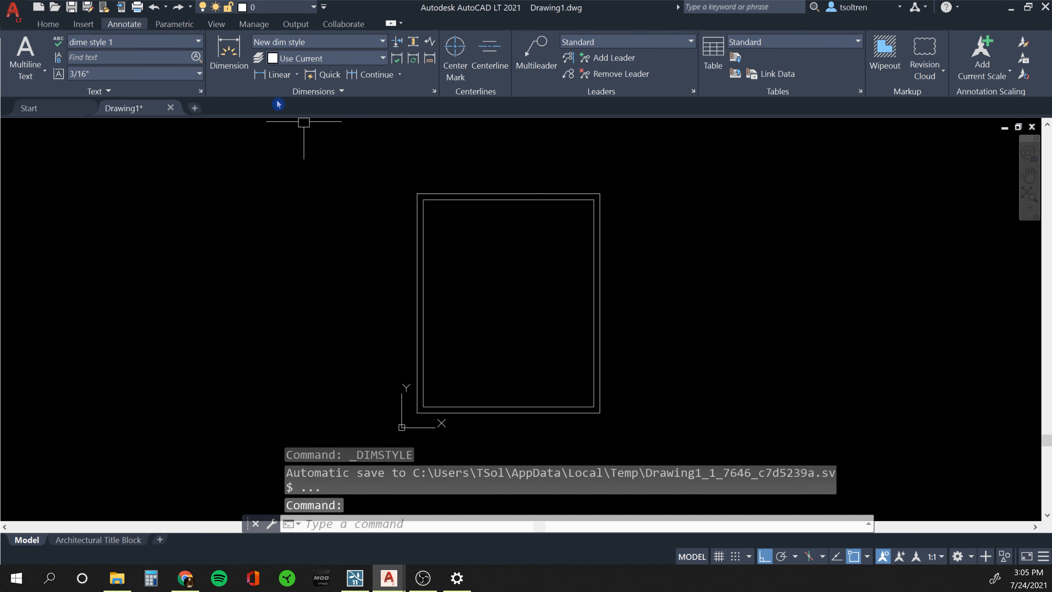
left_click(229, 50)
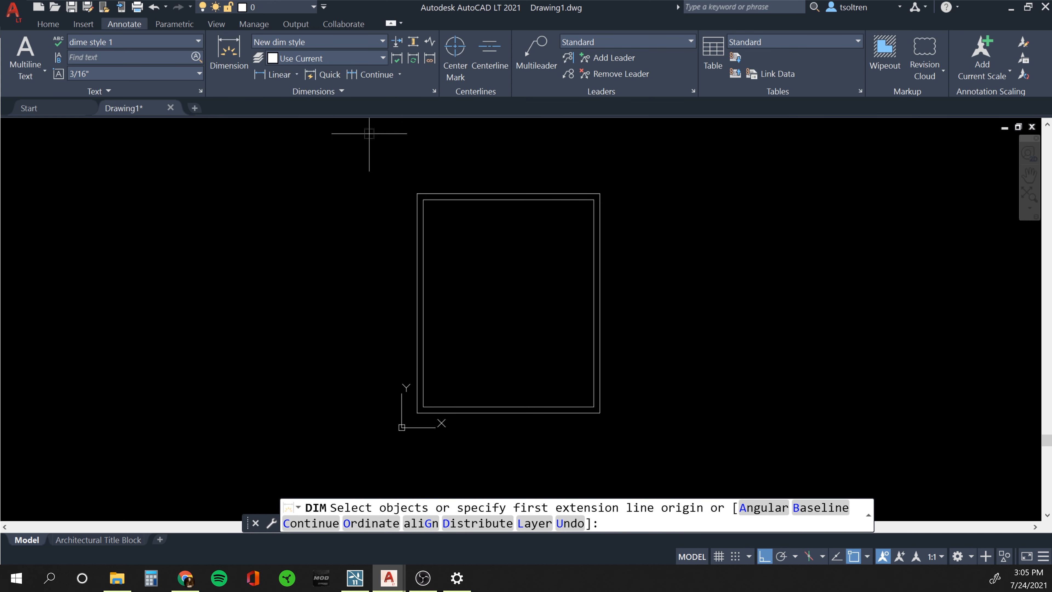
left_click(416, 193)
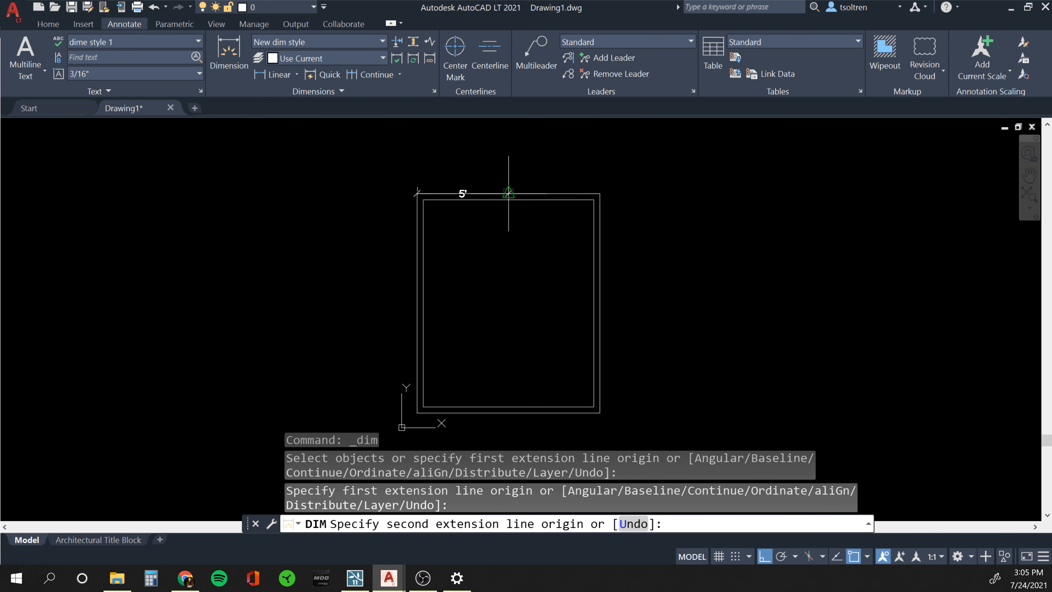
left_click(599, 194)
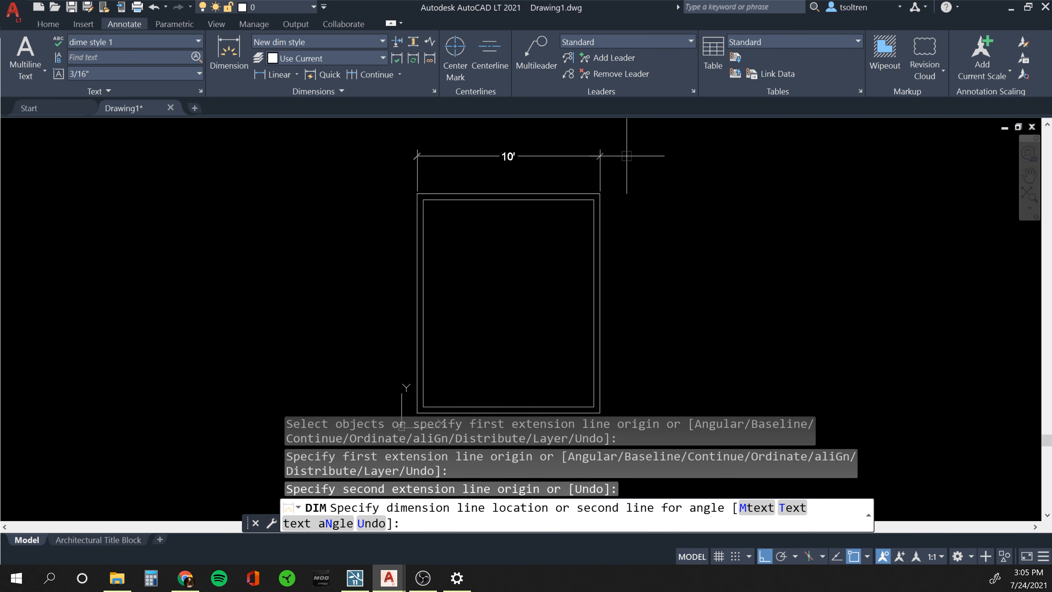
left_click(613, 159)
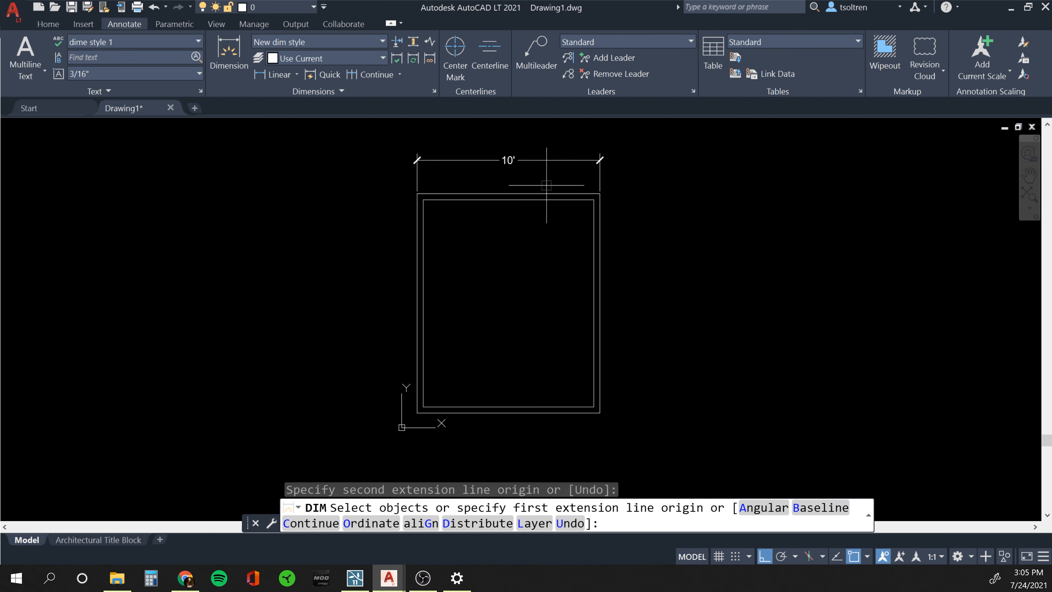
Reopen the Dimension Style Manager from the dimension style list.
key("Return")
key("Return")
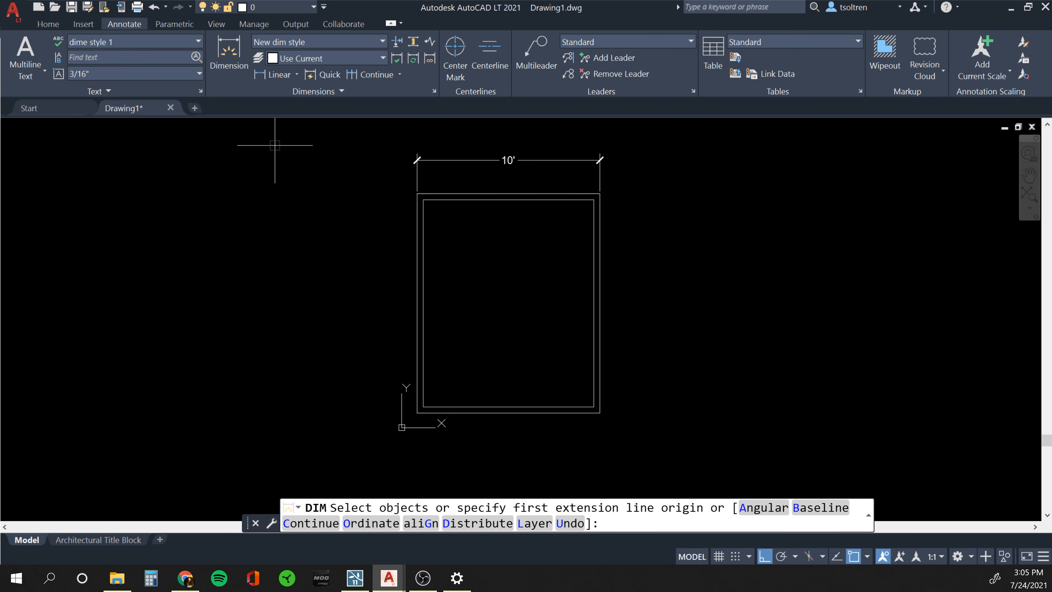
left_click(383, 43)
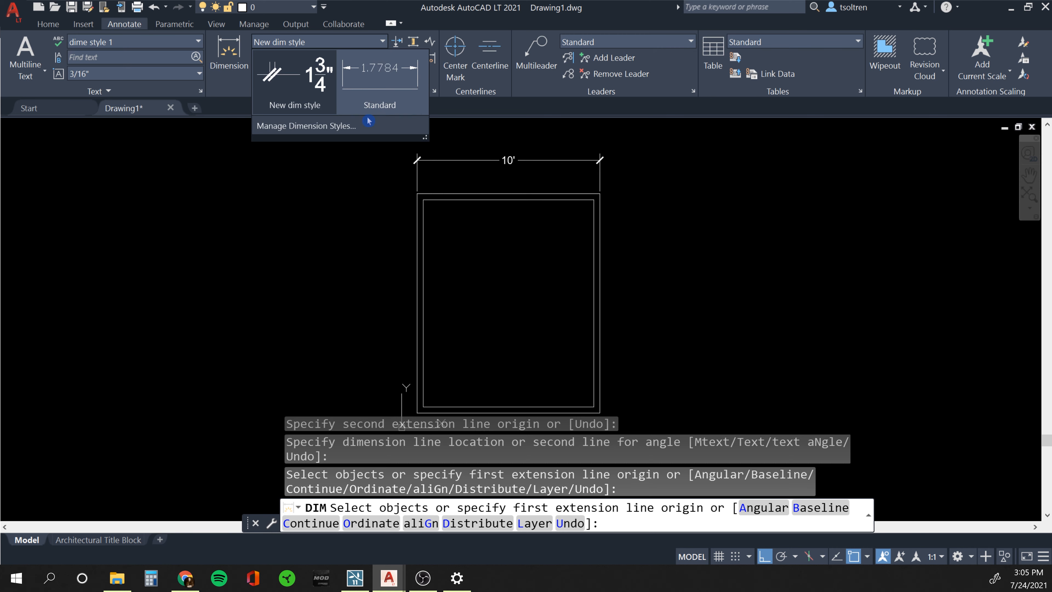
left_click(338, 126)
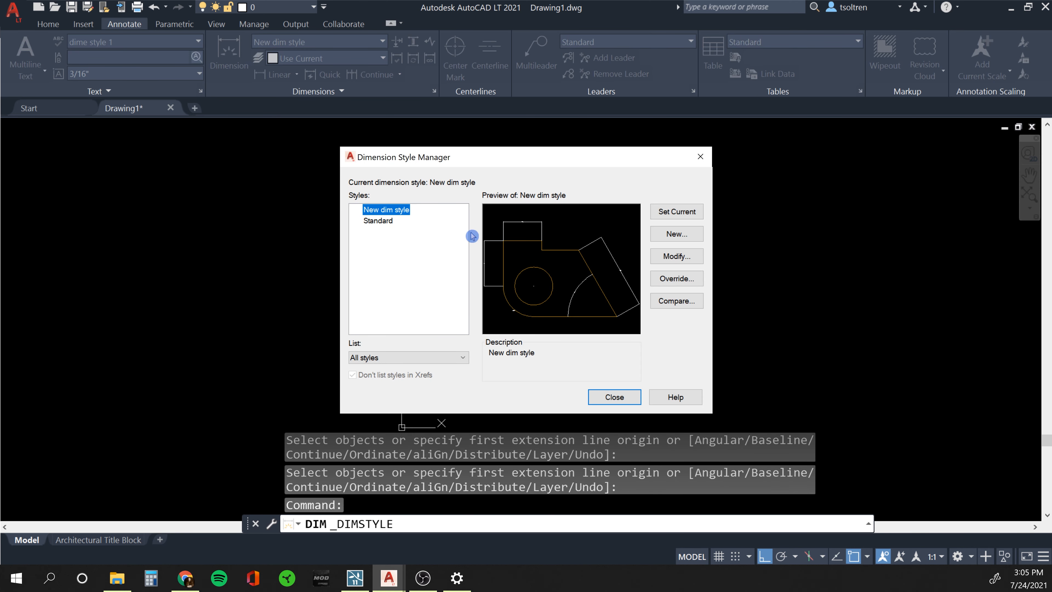
Turn off 0-inch suppression in New dim style so dimensions read 10'-0".
left_click(676, 256)
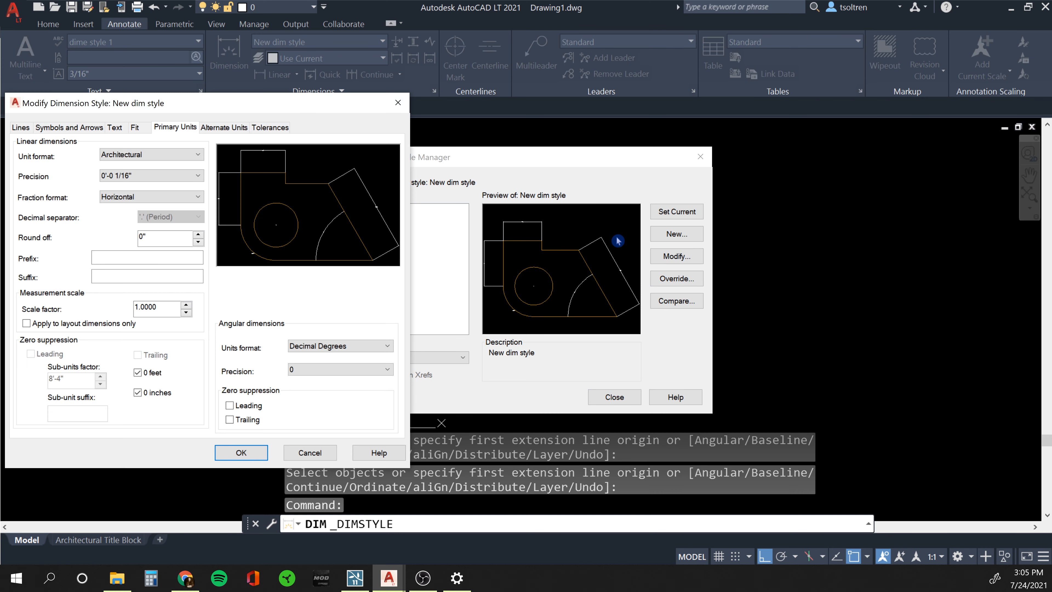
left_click_drag(252, 104, 407, 100)
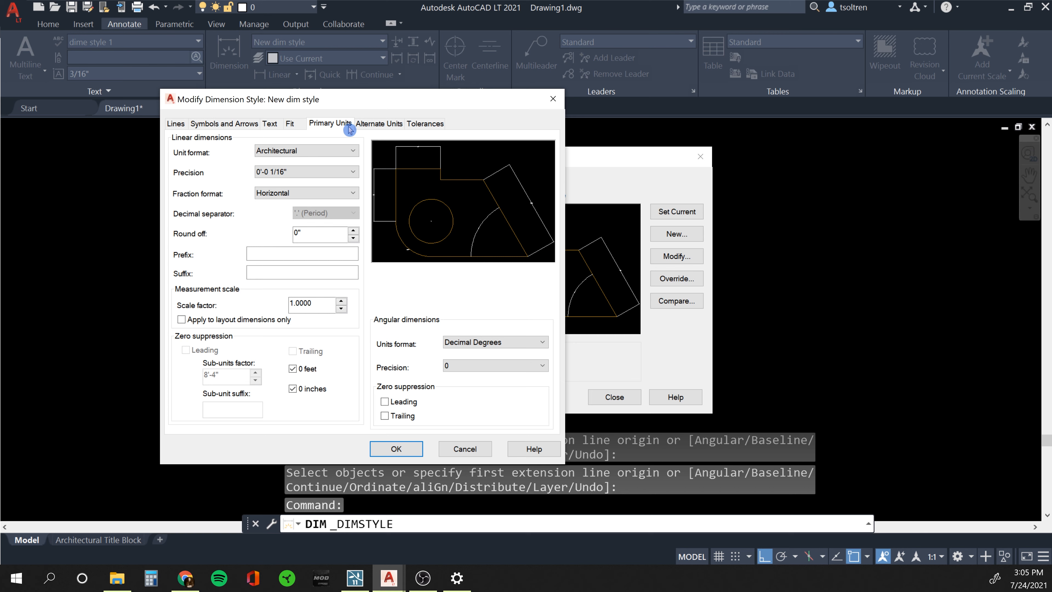
left_click(293, 389)
left_click(396, 448)
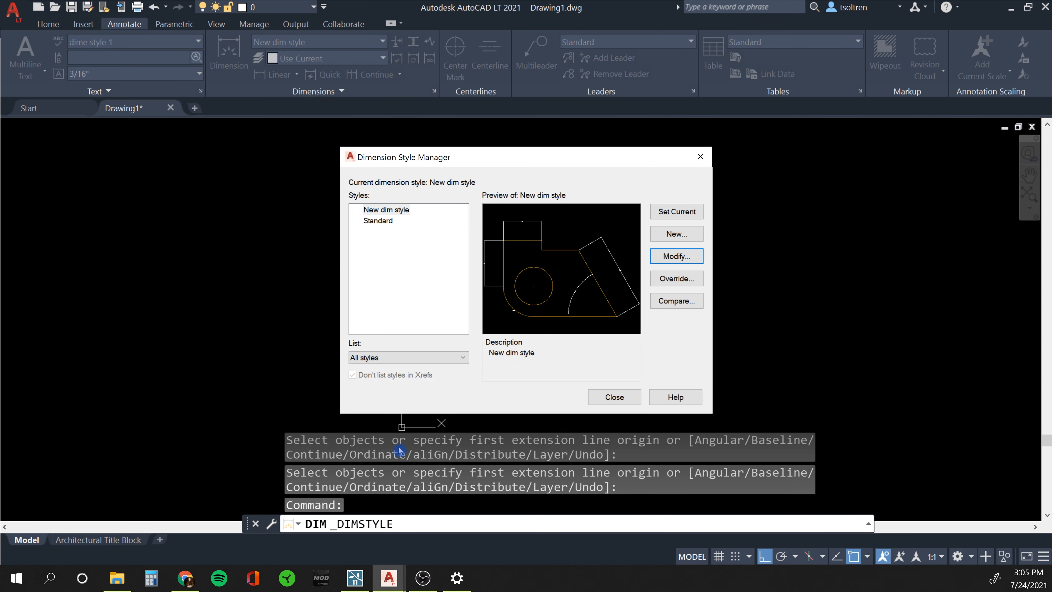
left_click(620, 401)
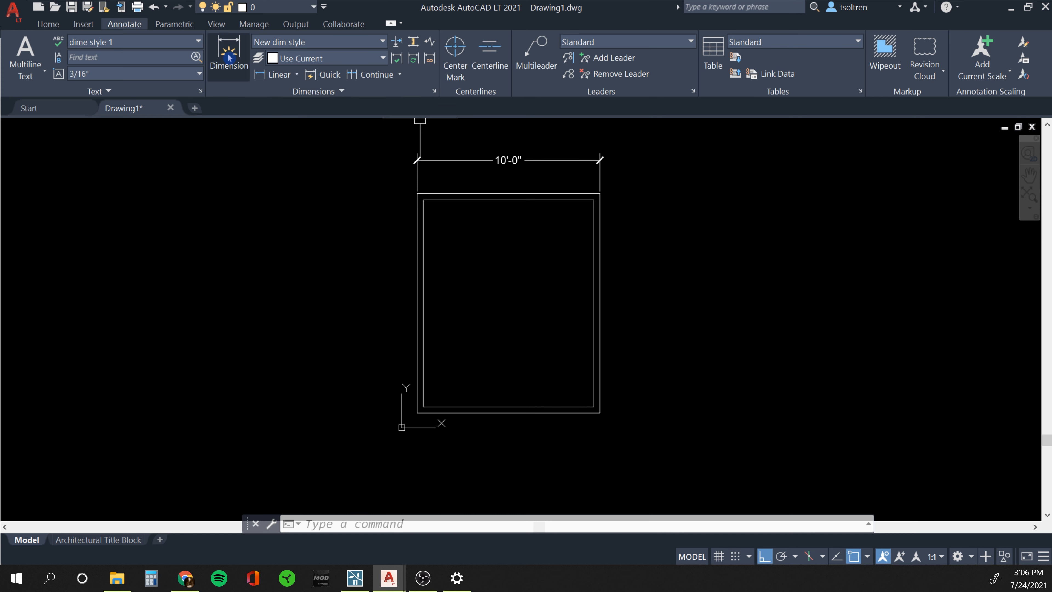
Dimension the left wall from its bottom-left to top-left corner as 12'-0".
left_click(266, 76)
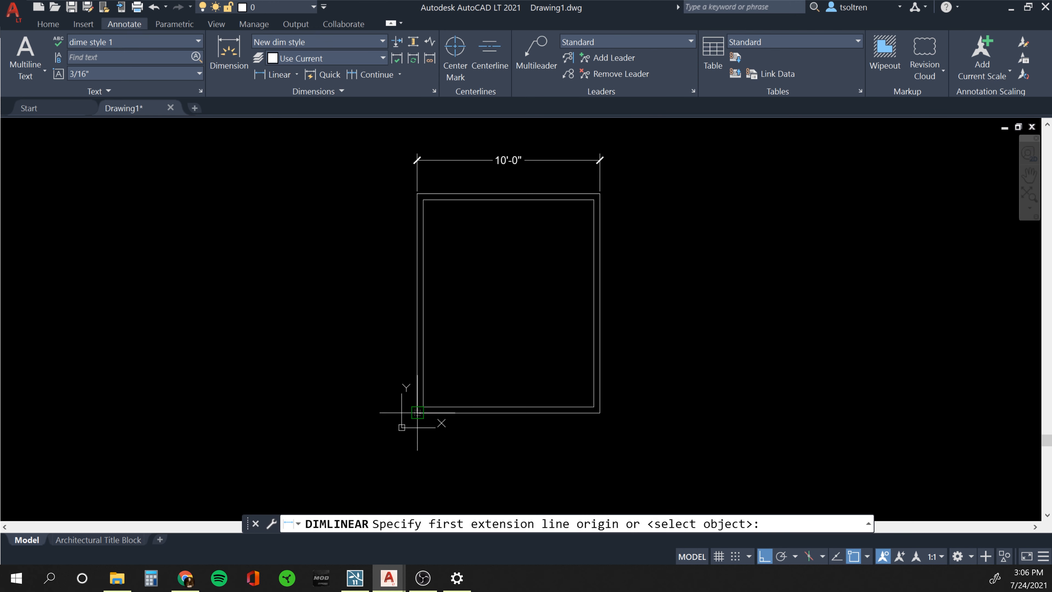
left_click(417, 412)
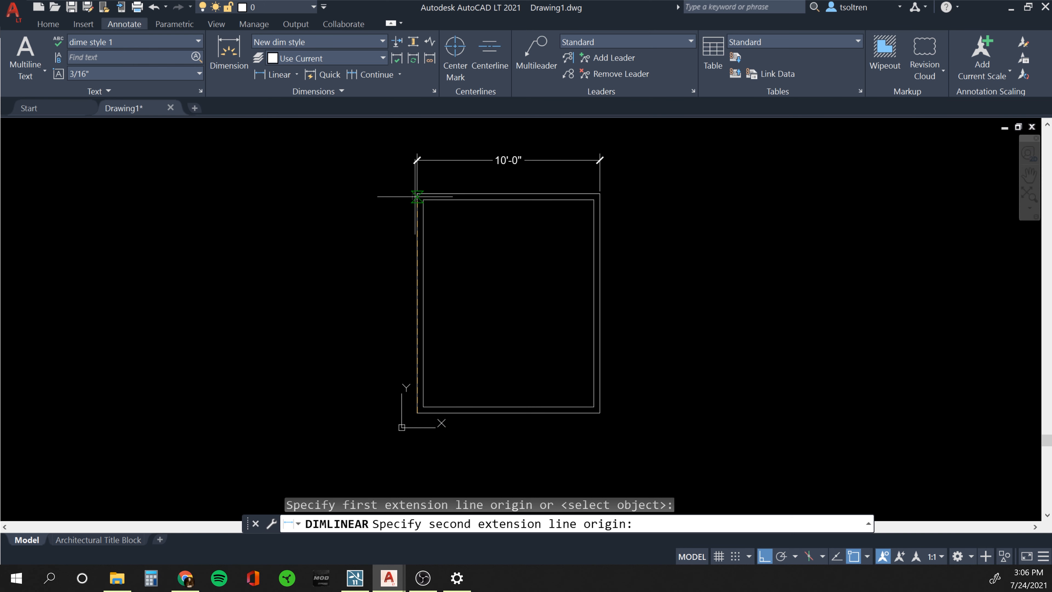
left_click(416, 193)
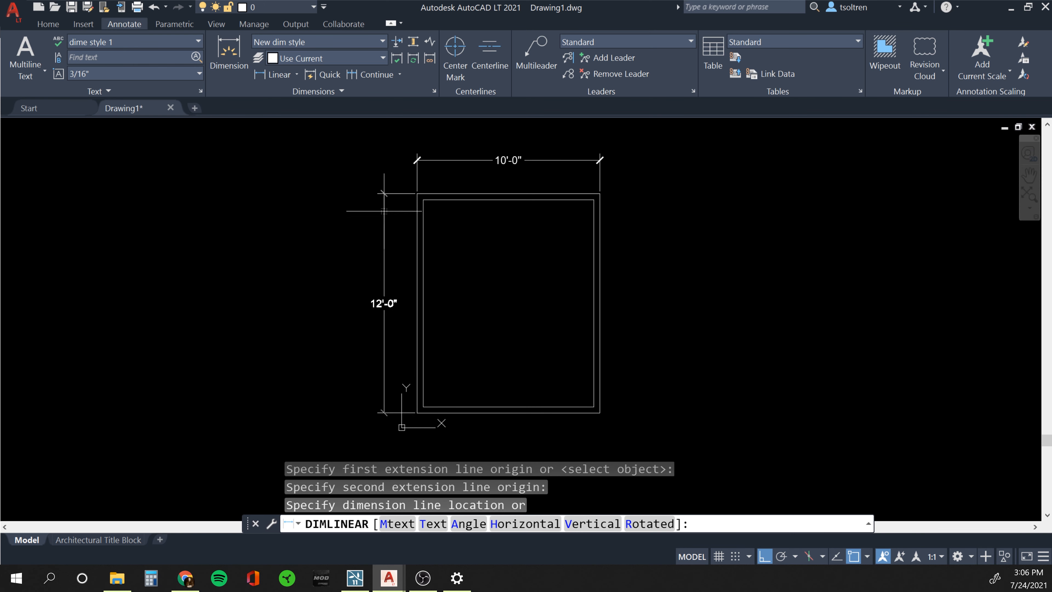
left_click(350, 248)
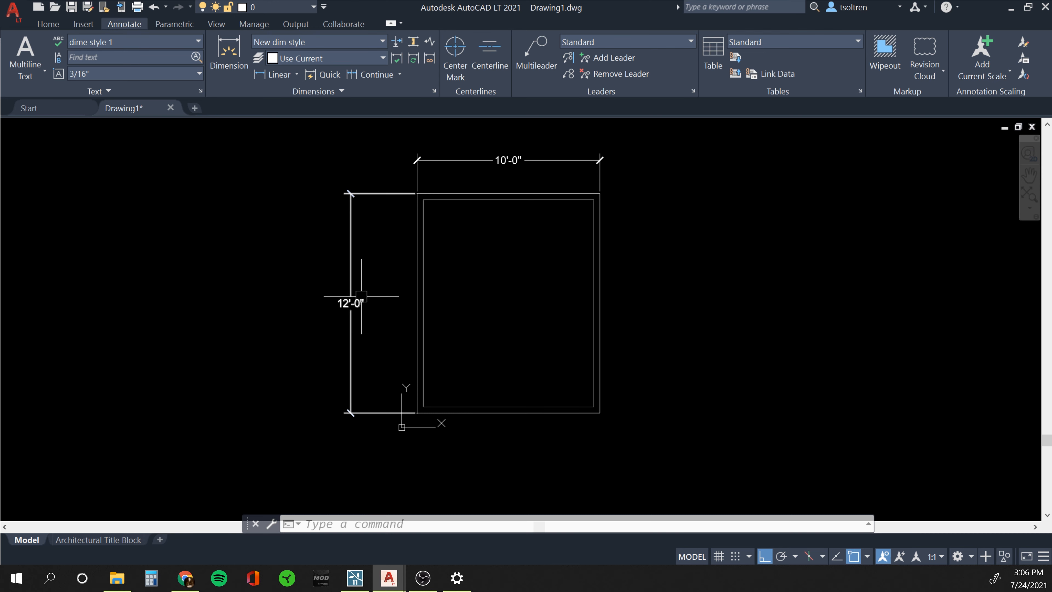
left_click(384, 43)
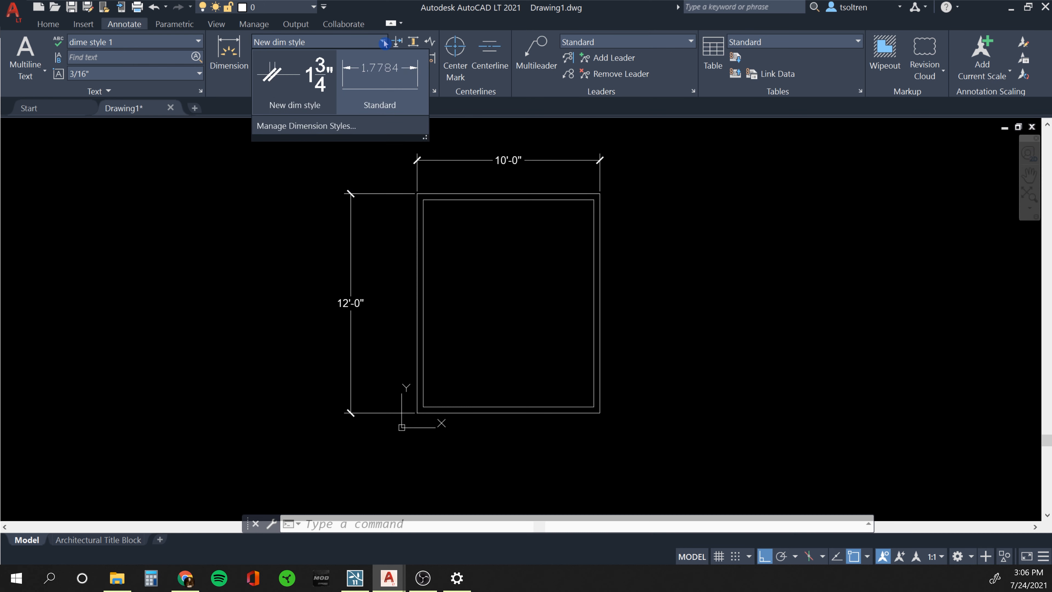
Modify New dim style so its text aligns with the dimension line.
left_click(301, 127)
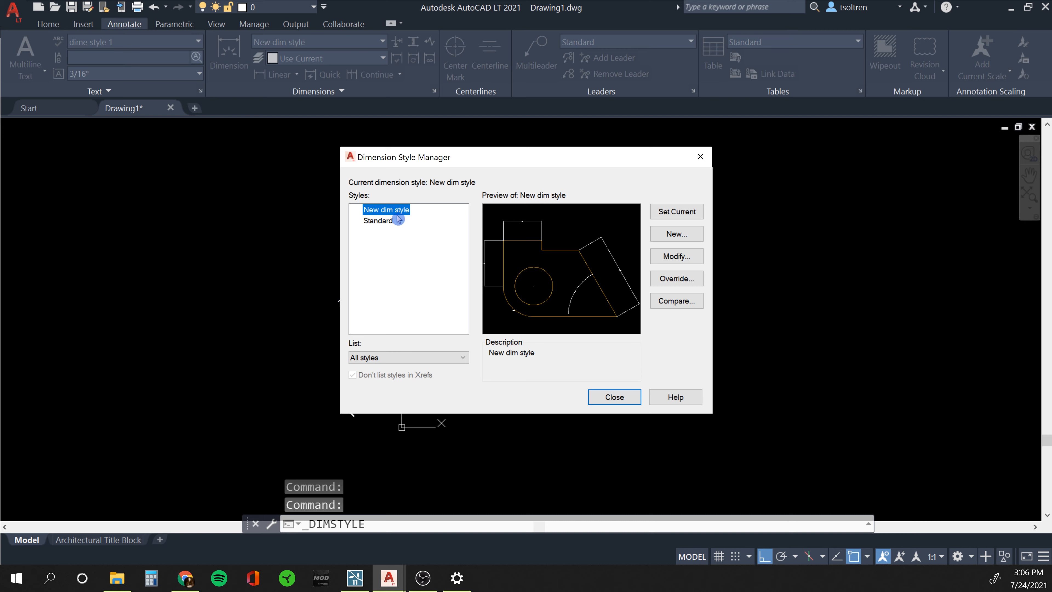
left_click(676, 257)
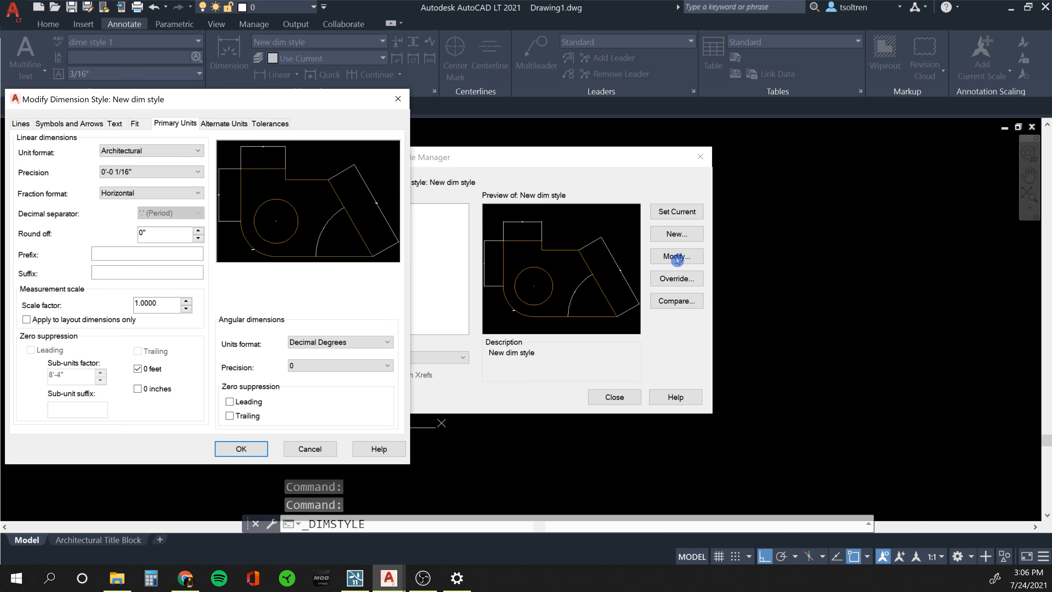
left_click_drag(147, 99, 349, 96)
left_click(316, 120)
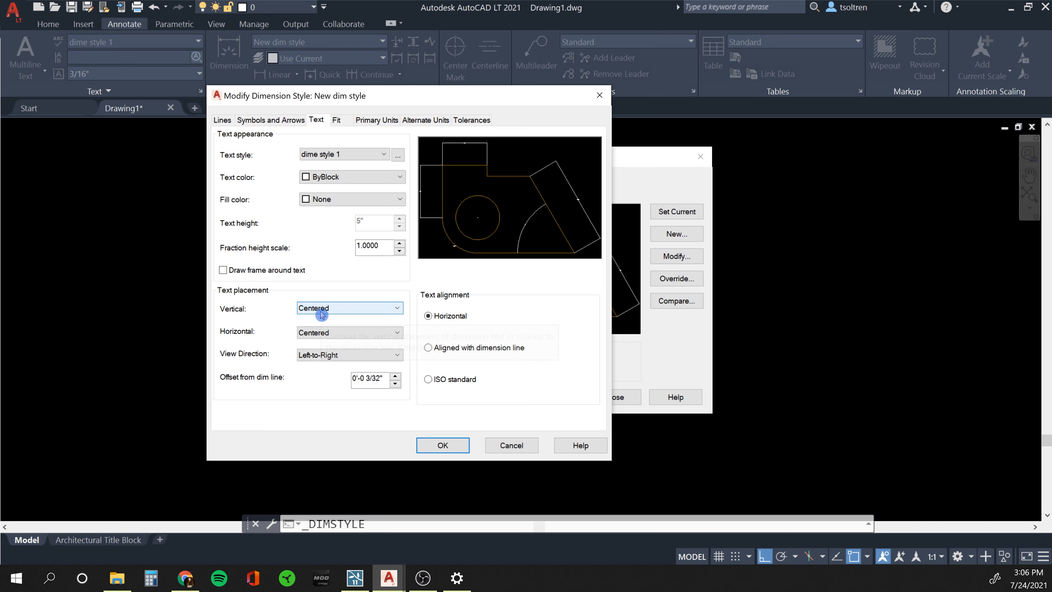
left_click(428, 348)
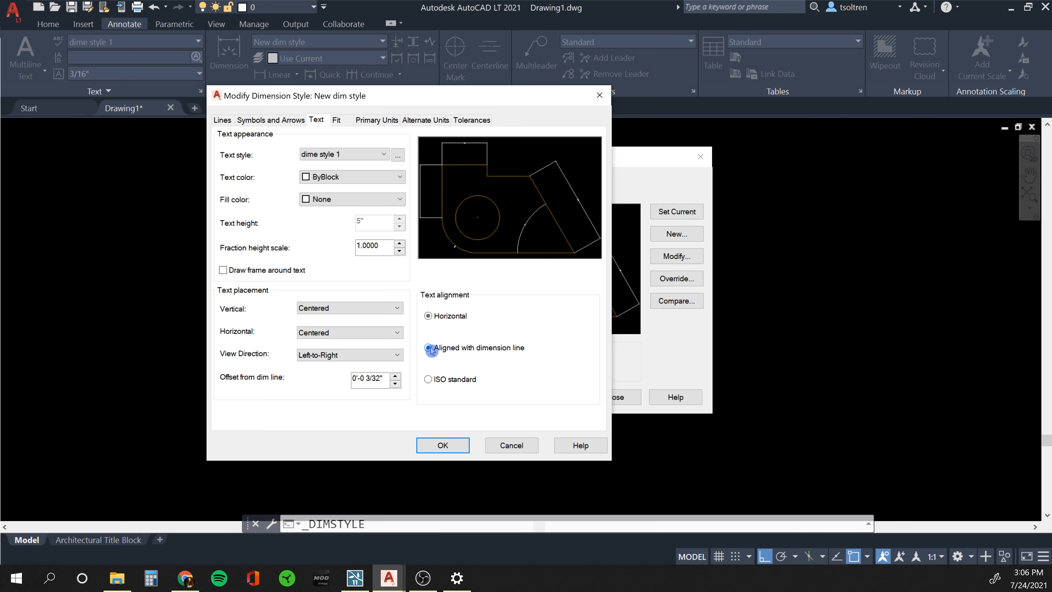
left_click(453, 443)
left_click(449, 450)
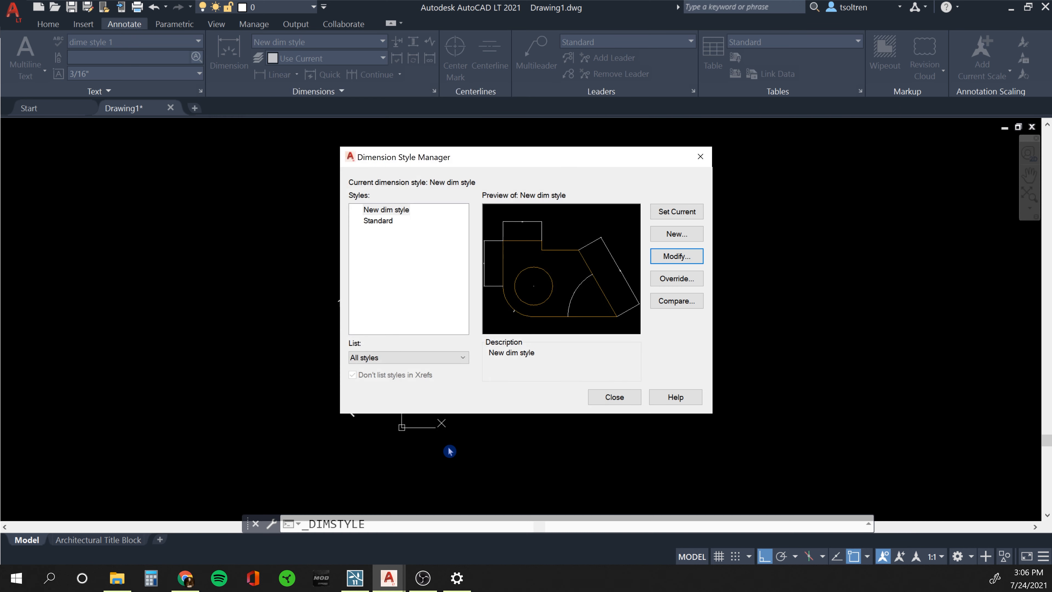
Close the Dimension Style Manager and return to the Home ribbon tools.
left_click(613, 398)
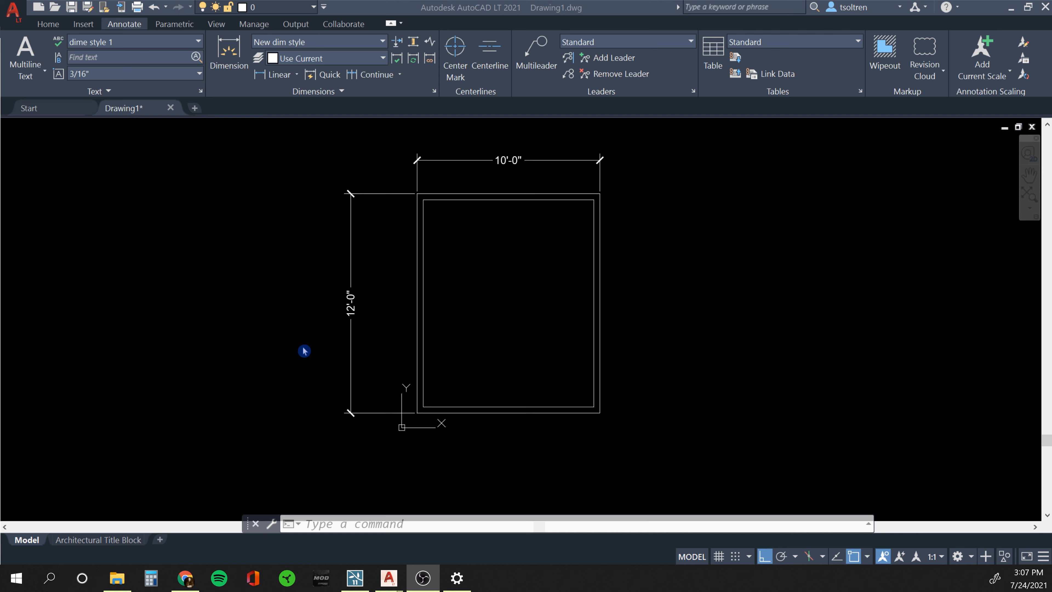
left_click(294, 317)
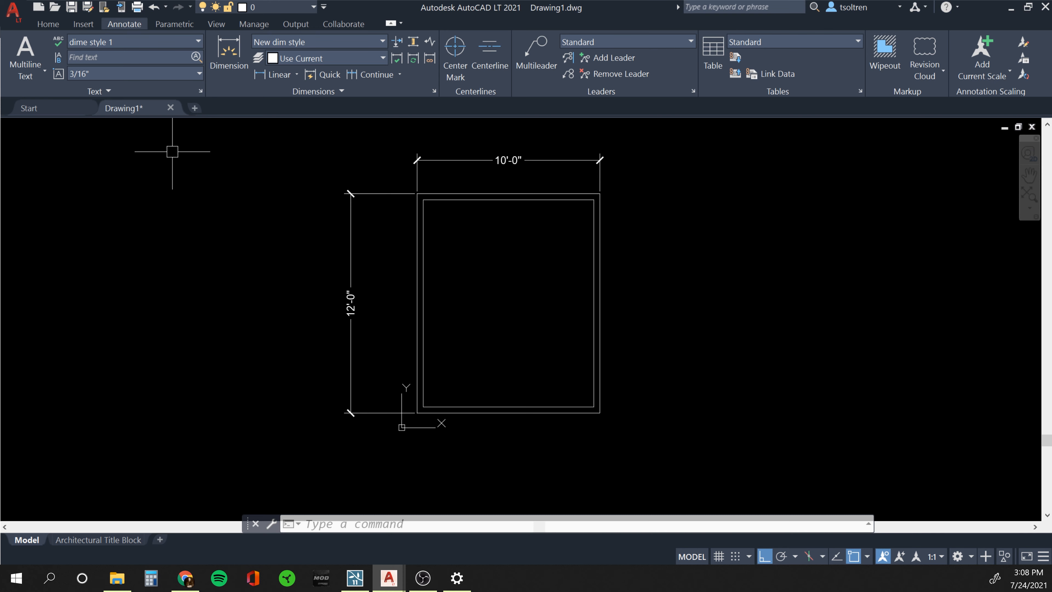
left_click(48, 24)
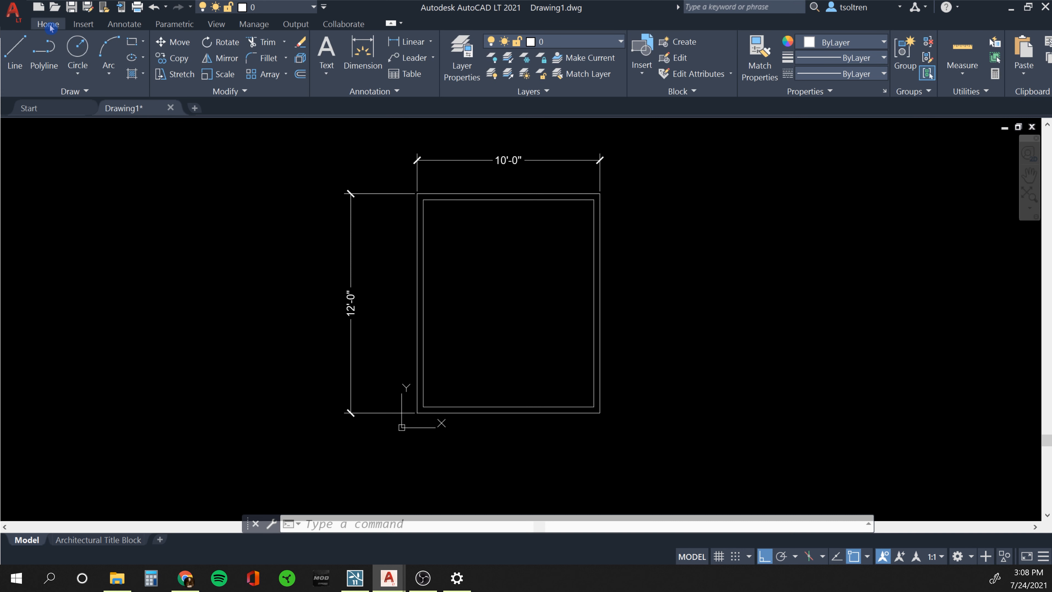
Start a plot to DWG To PDF.pc3 with Window as the plot area.
left_click(137, 7)
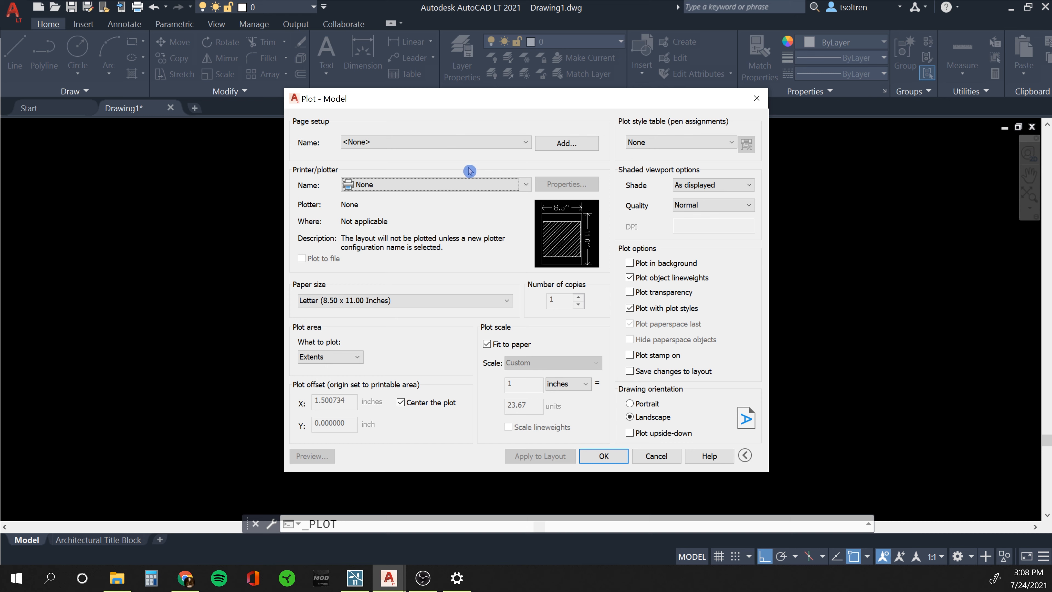
left_click(367, 189)
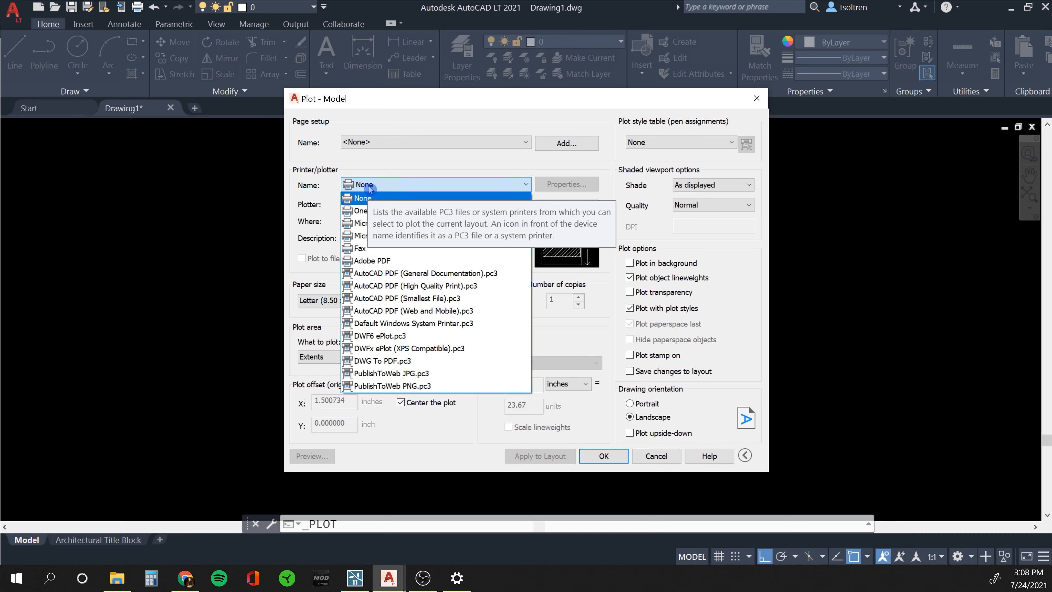
left_click(365, 361)
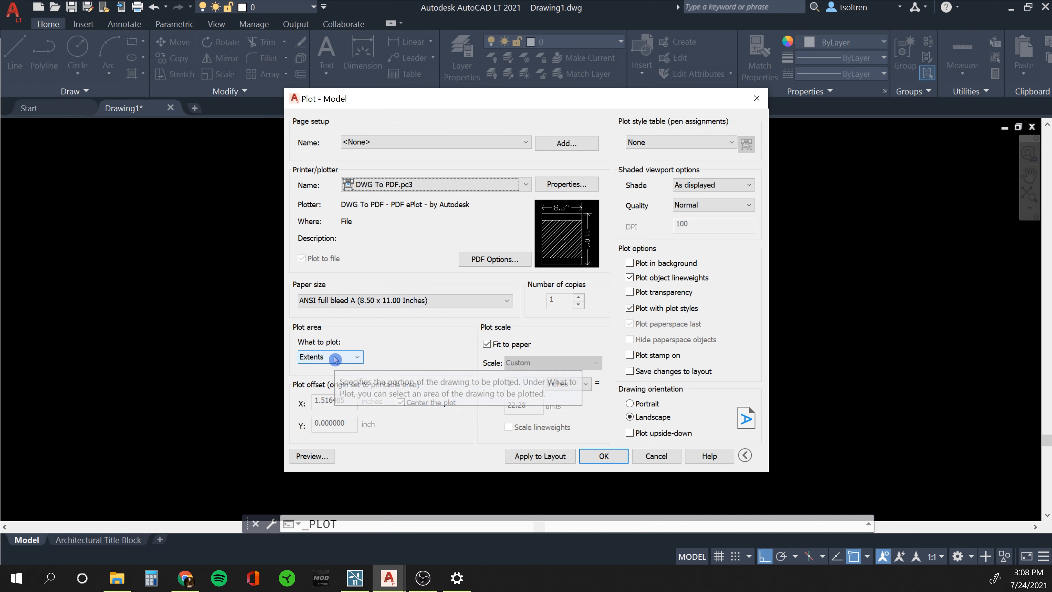
left_click(335, 357)
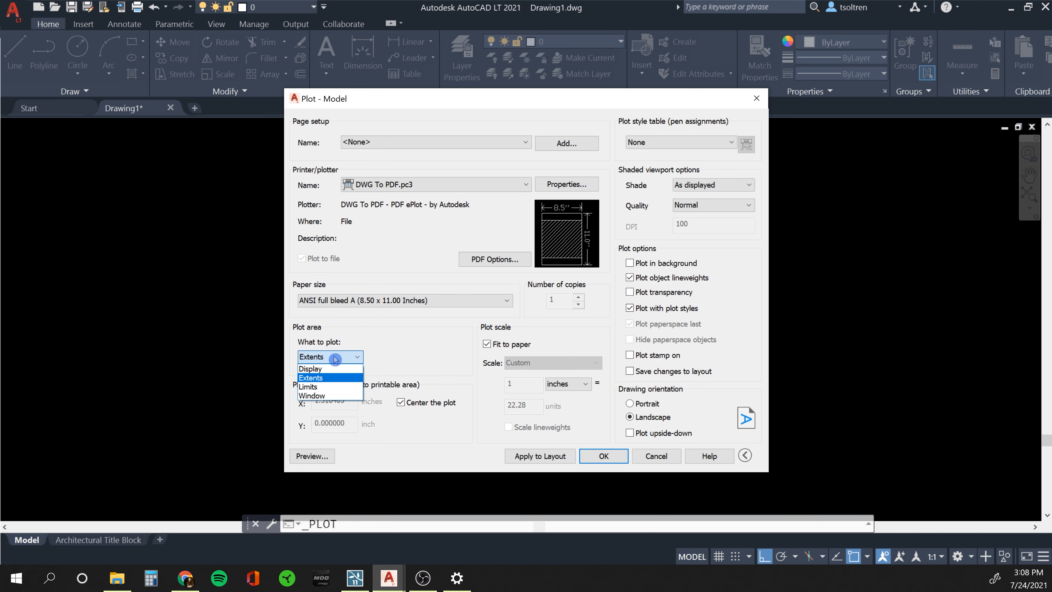
left_click(315, 396)
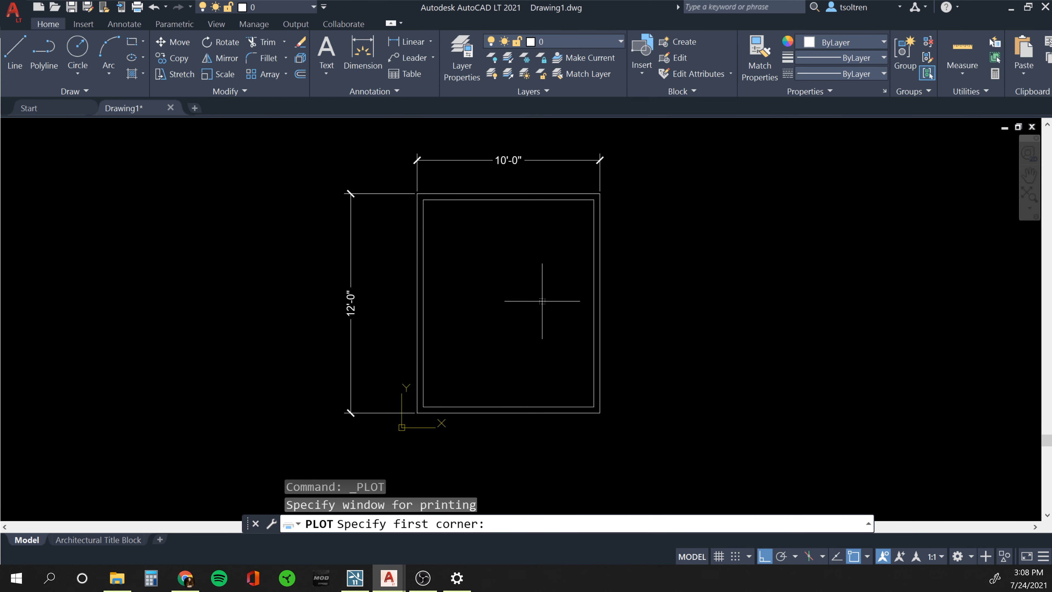
Window the whole dimensioned outline from above-right to below-left, then preview the plot.
left_click(633, 135)
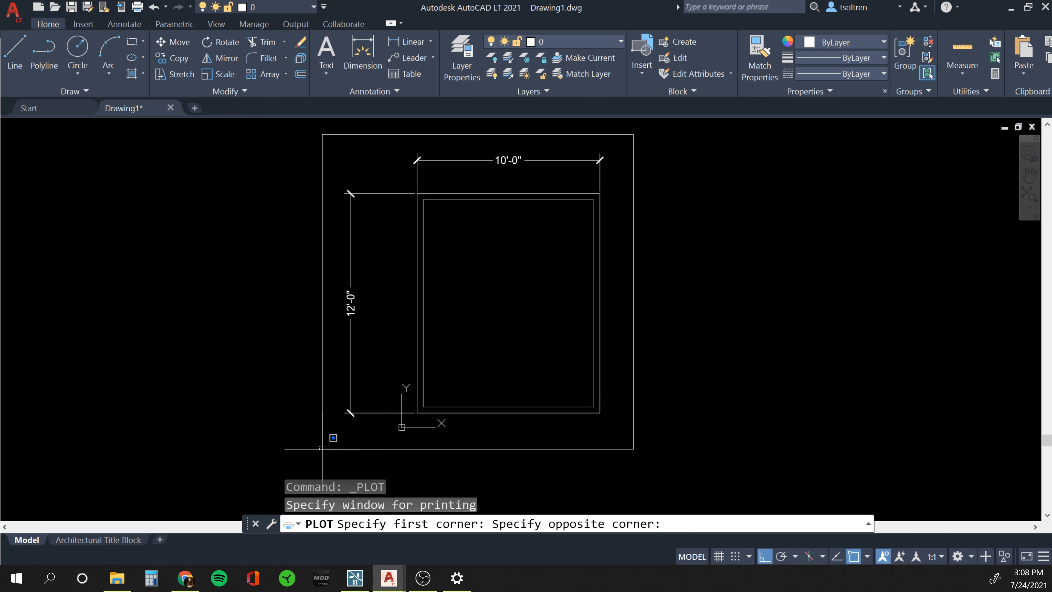
left_click(335, 438)
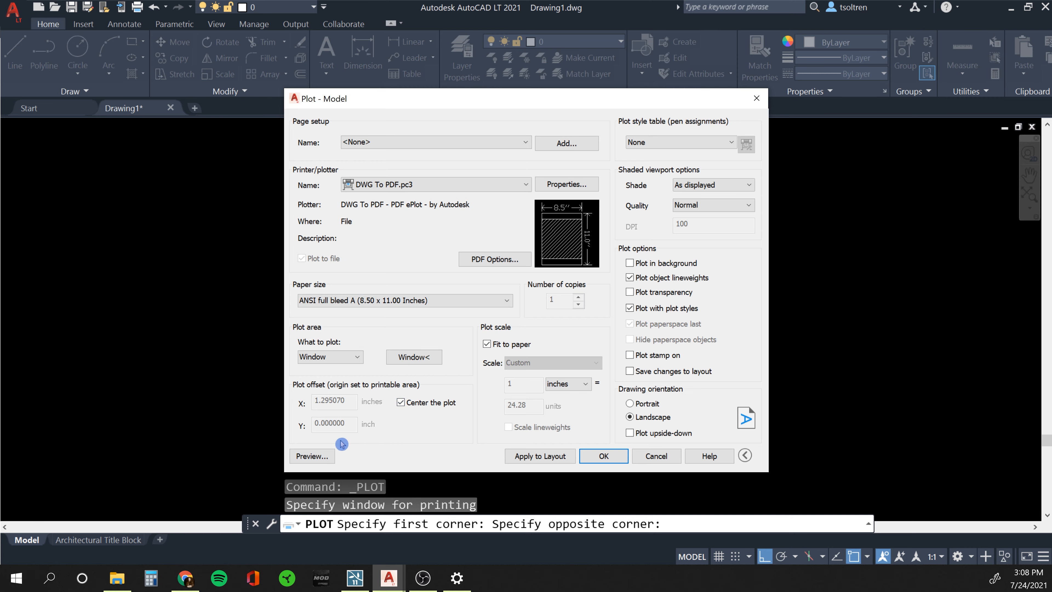
left_click(312, 455)
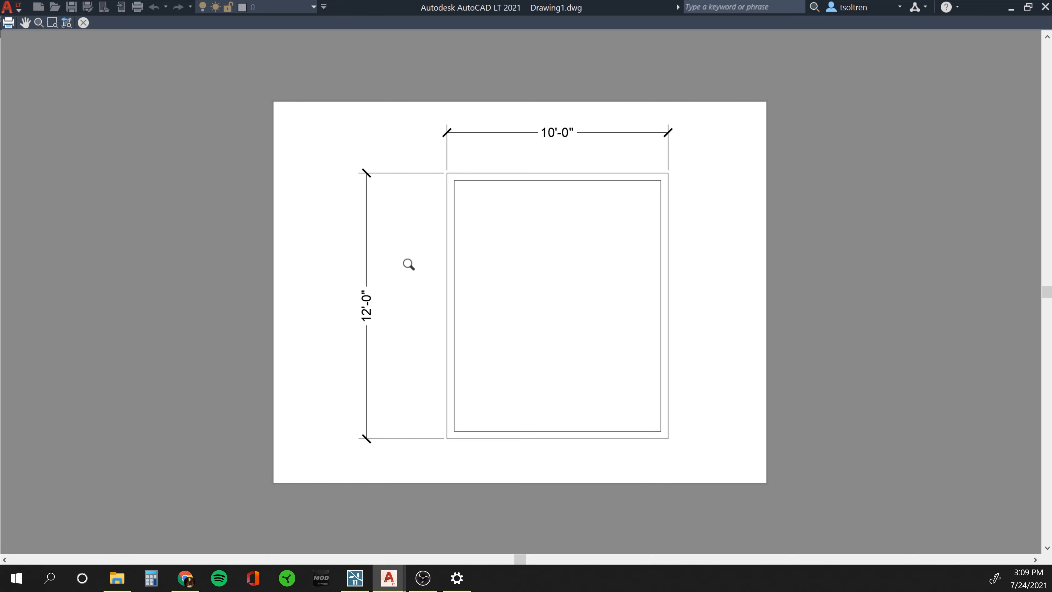
Plot the previewed drawing from the preview menu and save it as Drawing1-Model.pdf on the Desktop.
right_click(409, 264)
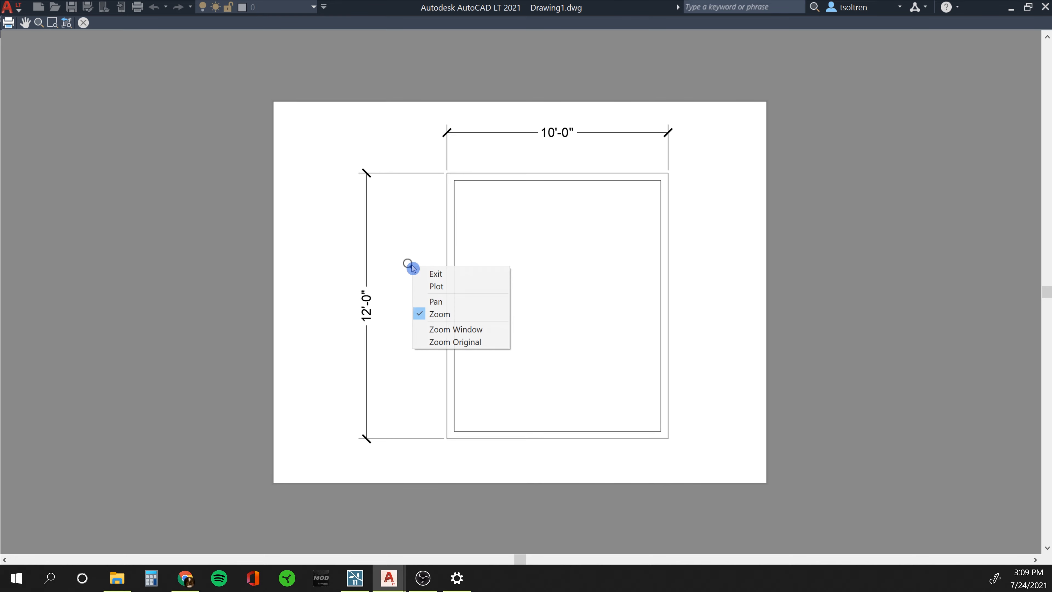
left_click(434, 286)
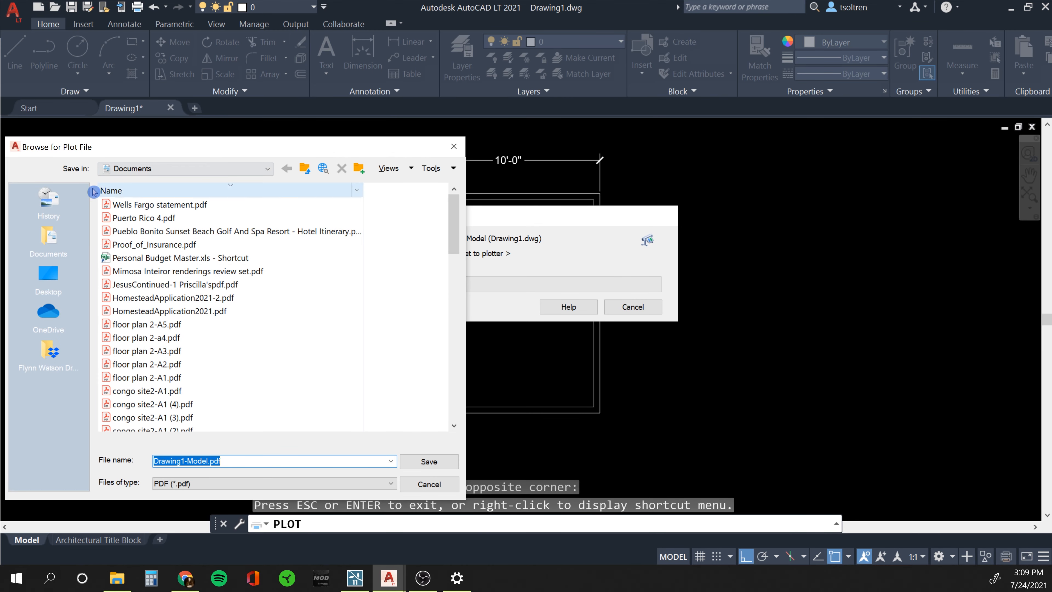
left_click(158, 173)
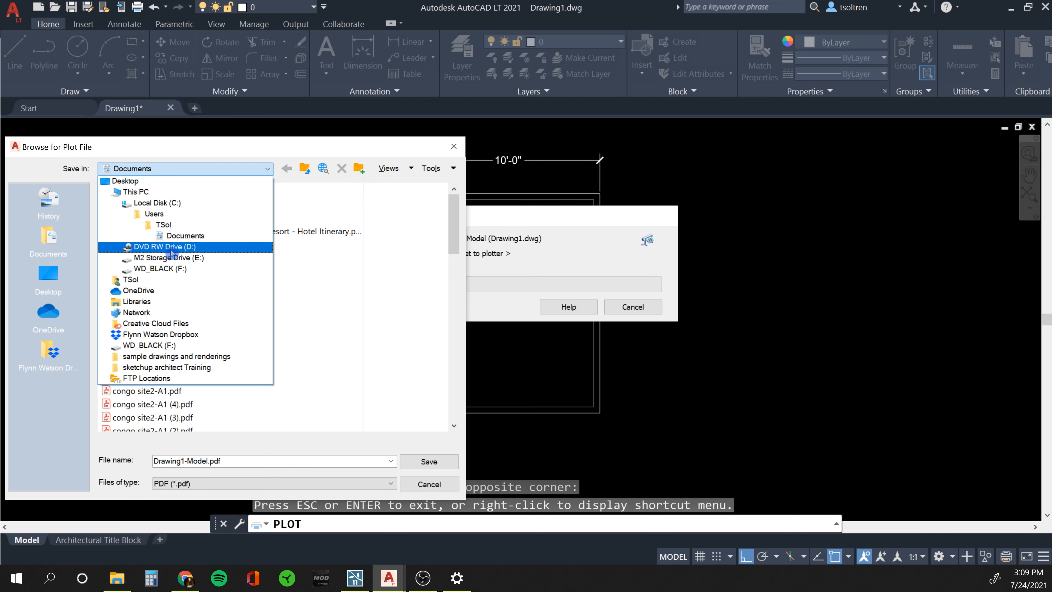
left_click(128, 181)
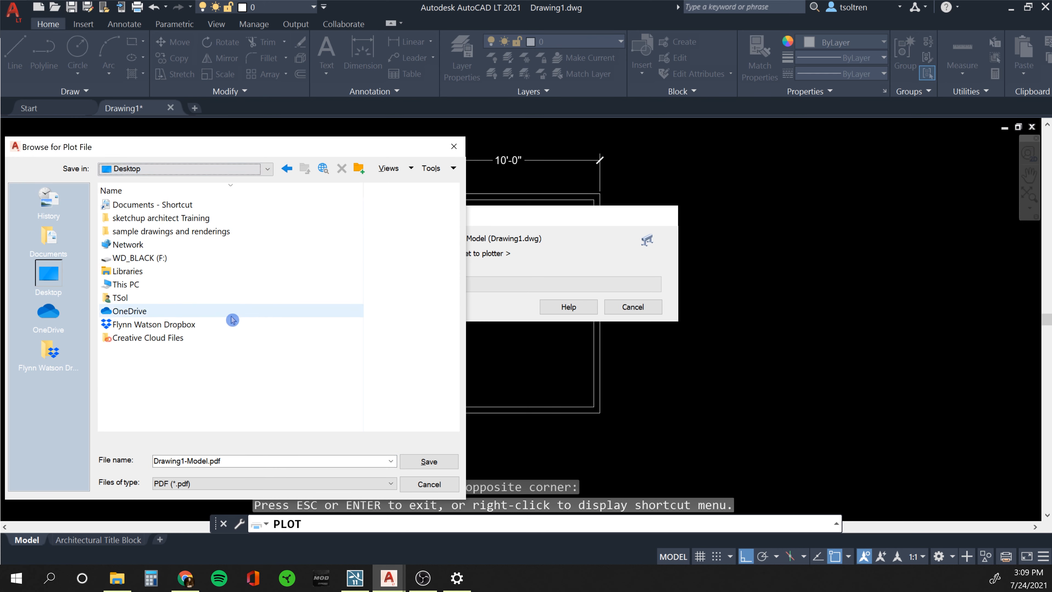
left_click(426, 461)
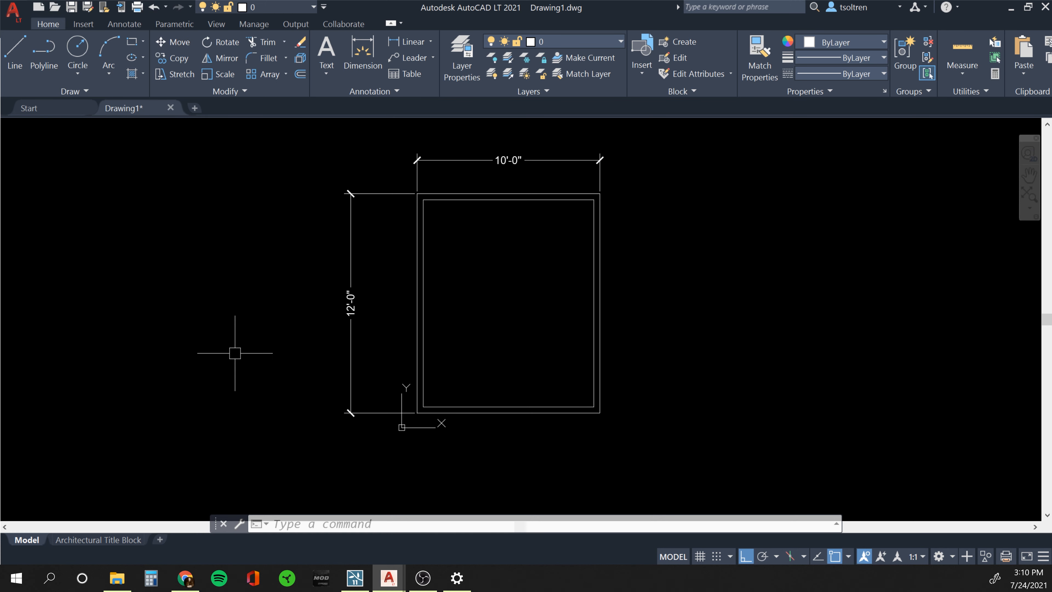
Reopen PLOT, turn off Fit to paper and set the plot scale to 1/4" = 1'-0".
type("plot")
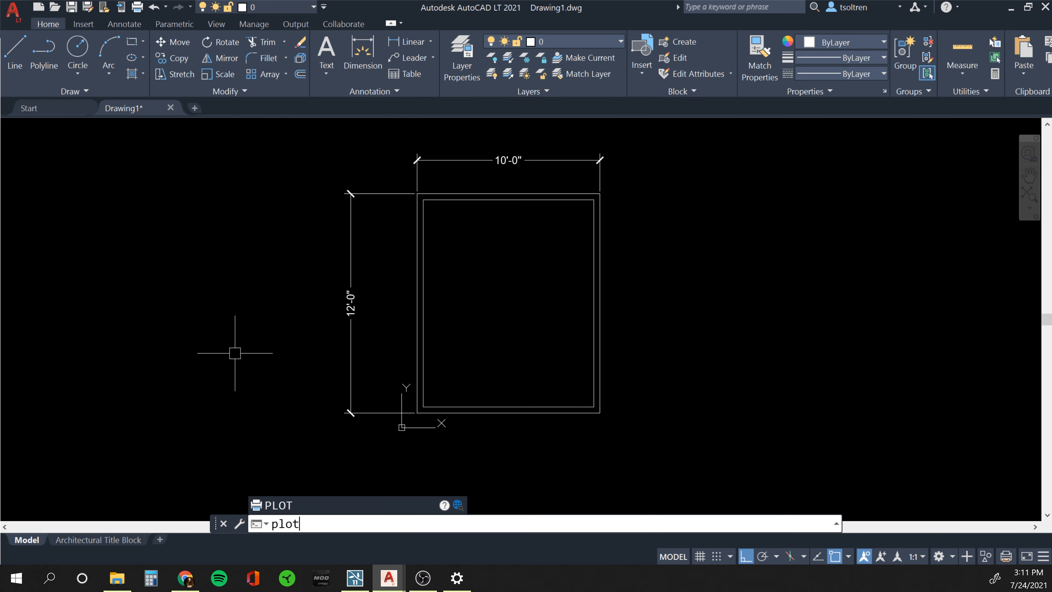
key("Return")
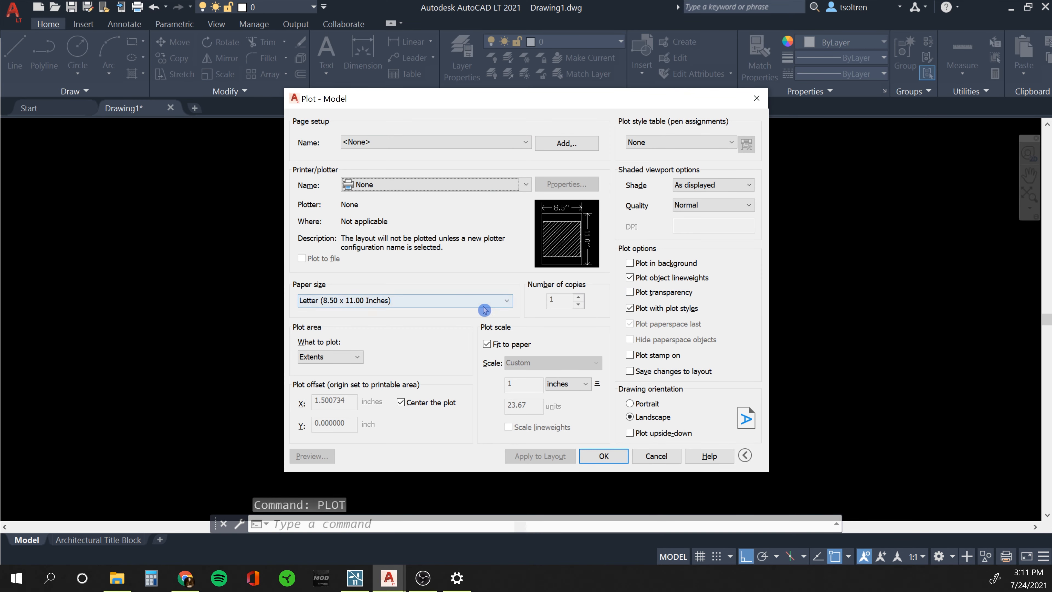
left_click(487, 344)
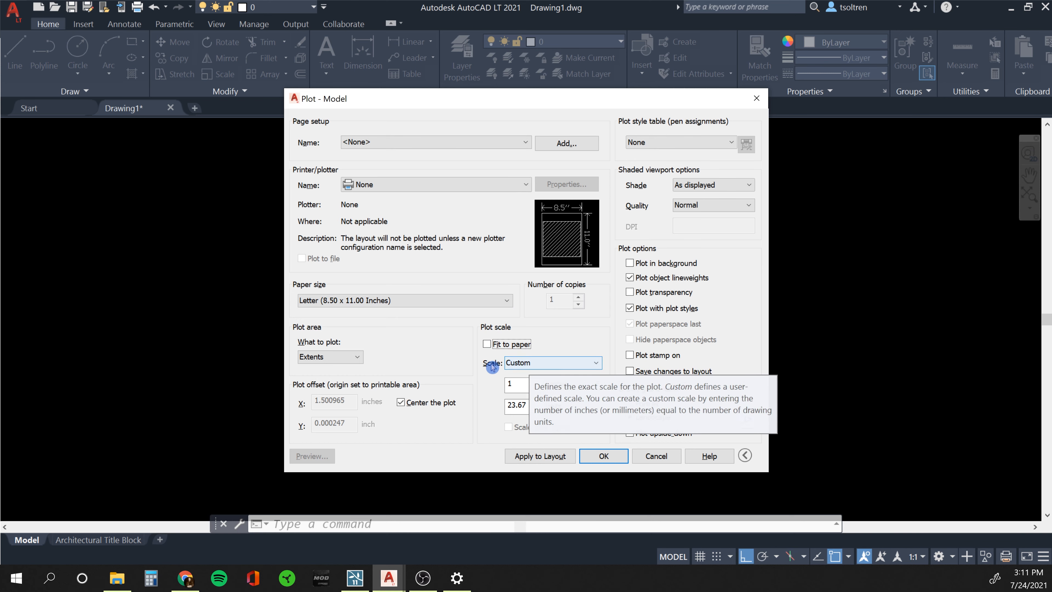
left_click(527, 364)
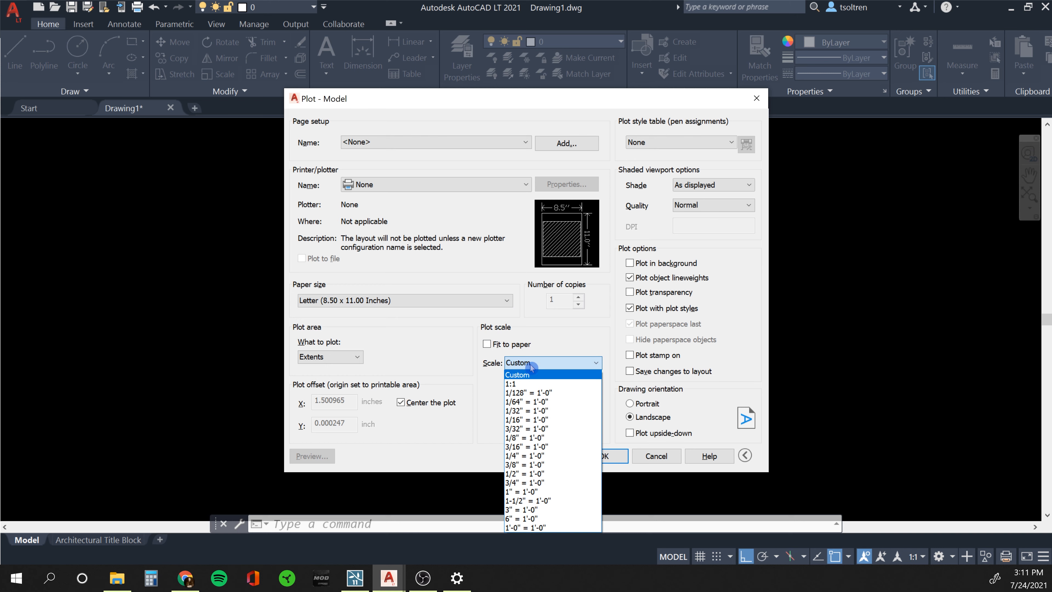
left_click(522, 456)
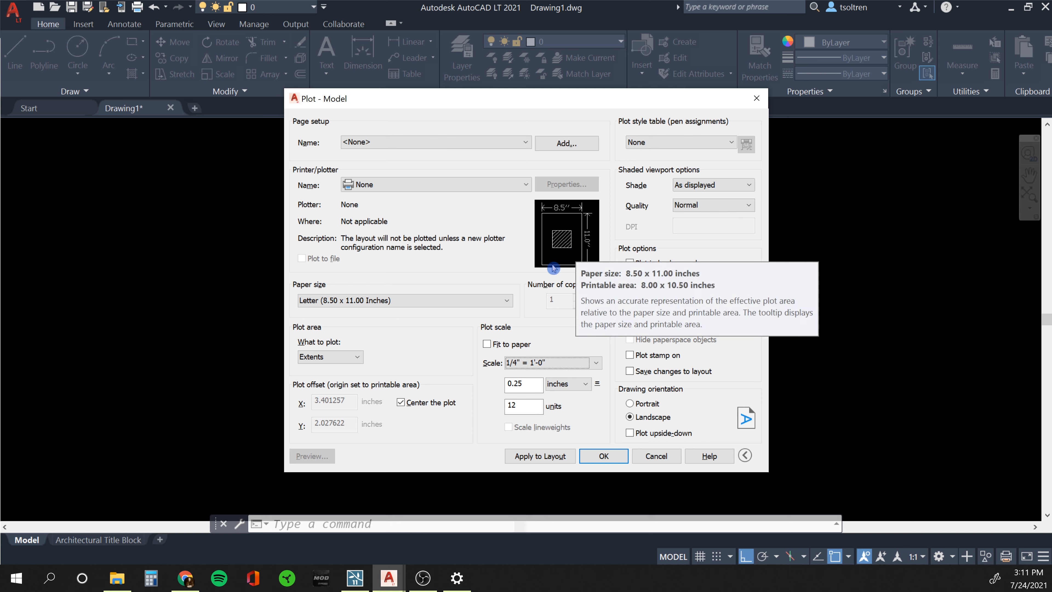
Choose DWG To PDF.pc3 as the printer and request a preview.
left_click(462, 186)
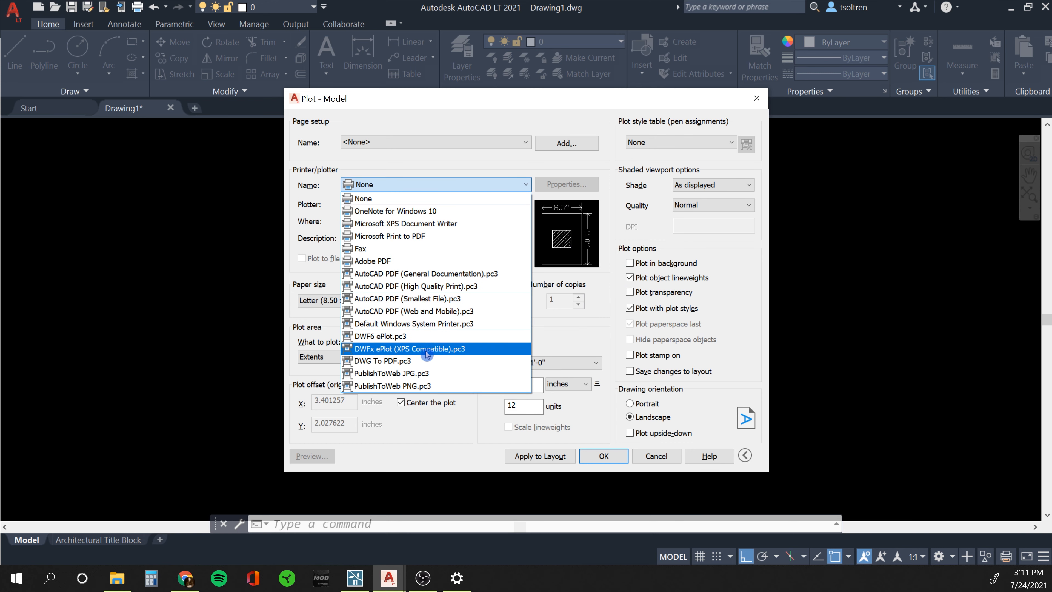
left_click(419, 362)
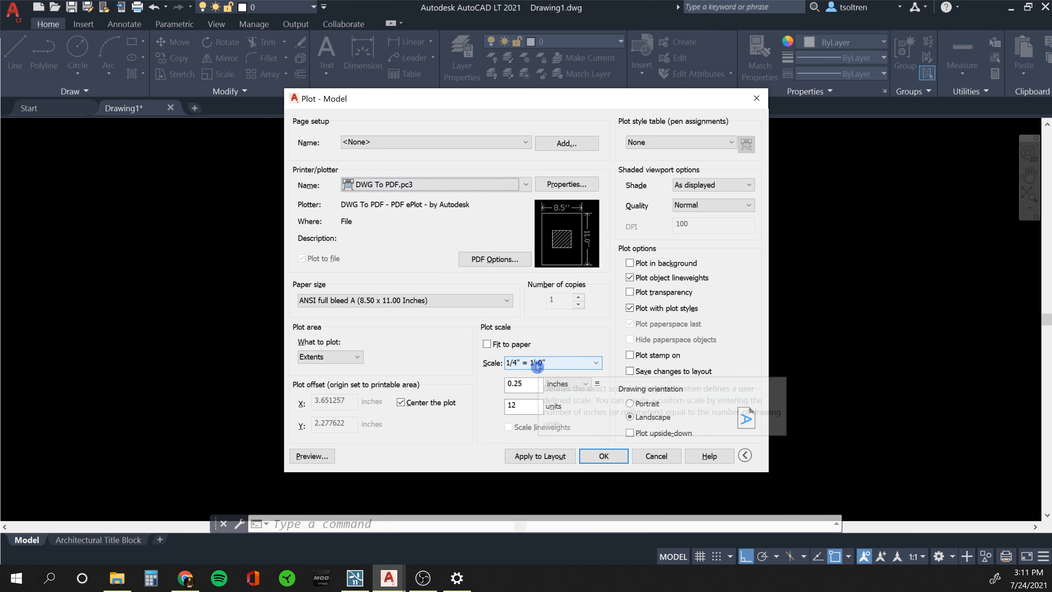
left_click(307, 456)
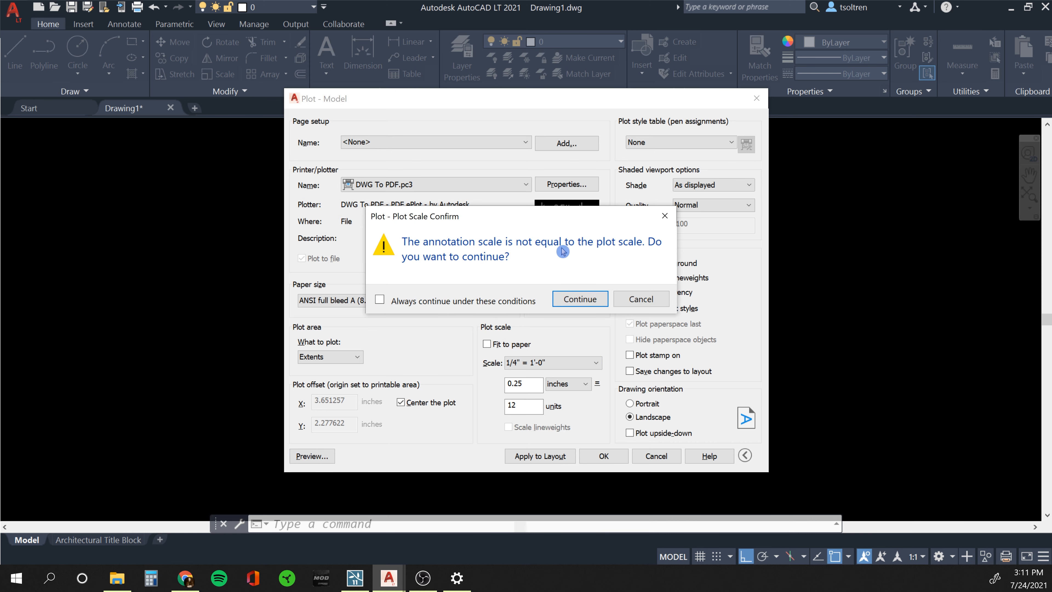
Continue past the scale warning to view the small 10'-0" by 12'-0" outline, then exit the preview.
left_click(579, 300)
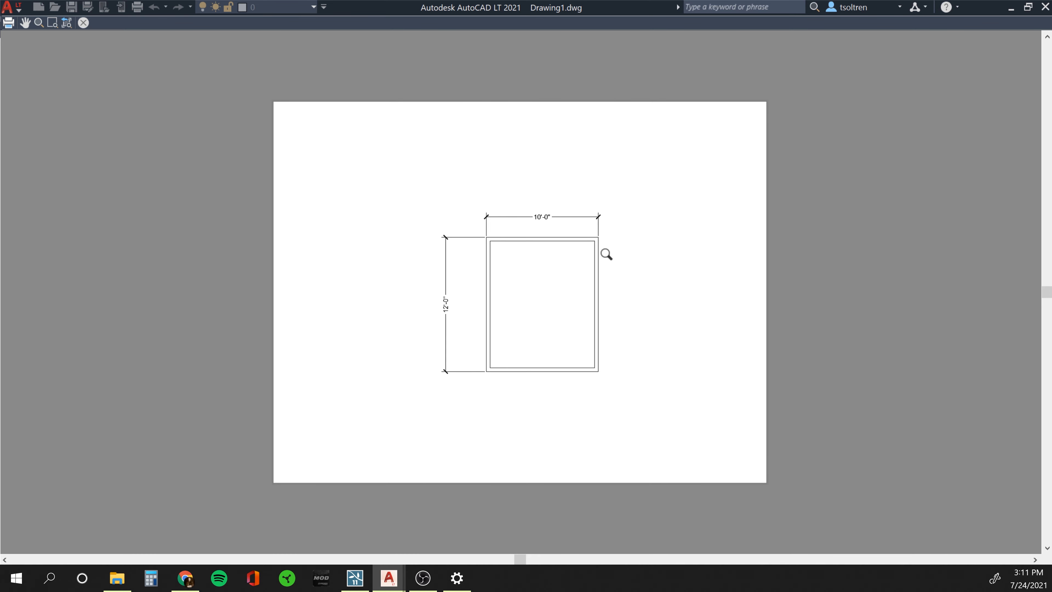
key("Escape")
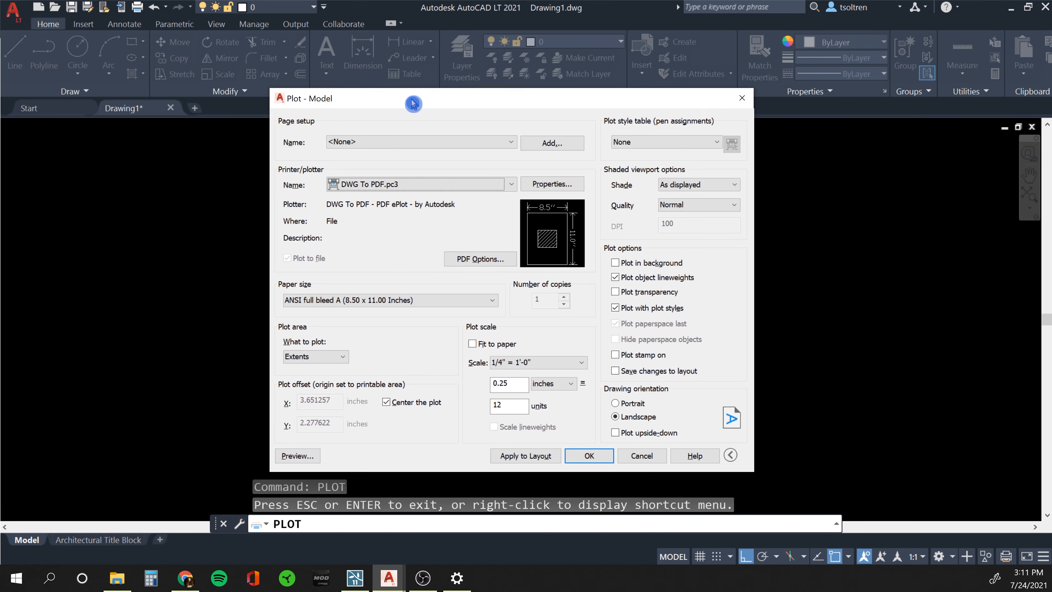
Change the plot scale to 1/2" = 1'-0" and preview the larger outline before returning.
left_click(532, 363)
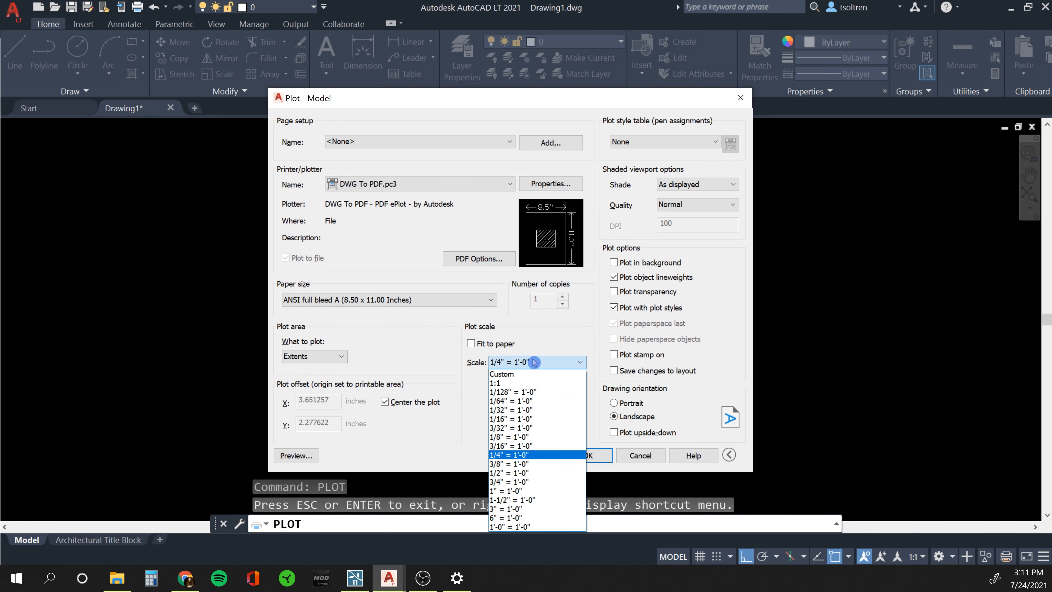
left_click(523, 463)
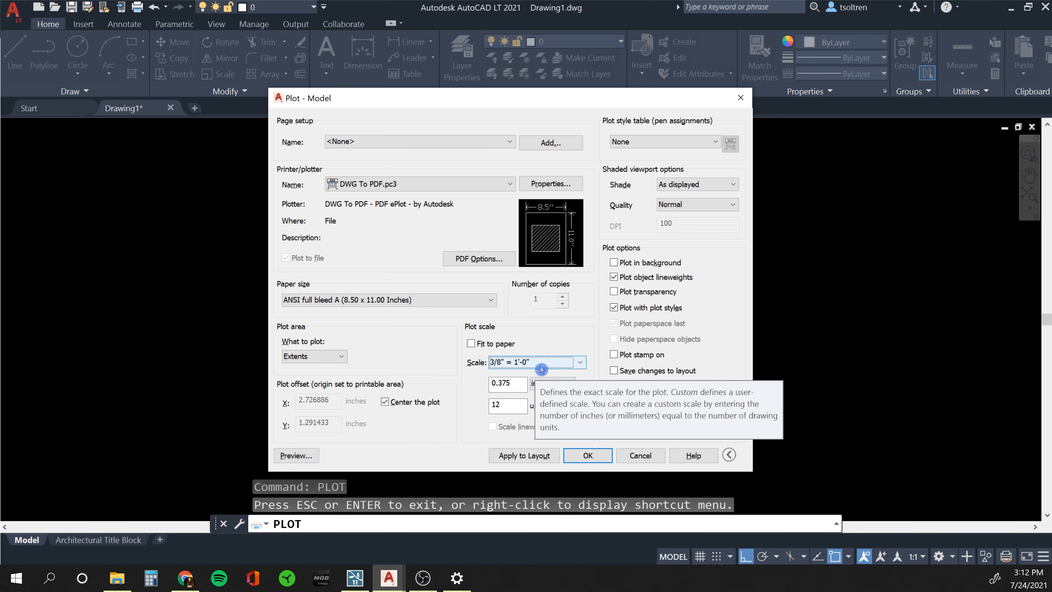
left_click(536, 364)
left_click(523, 469)
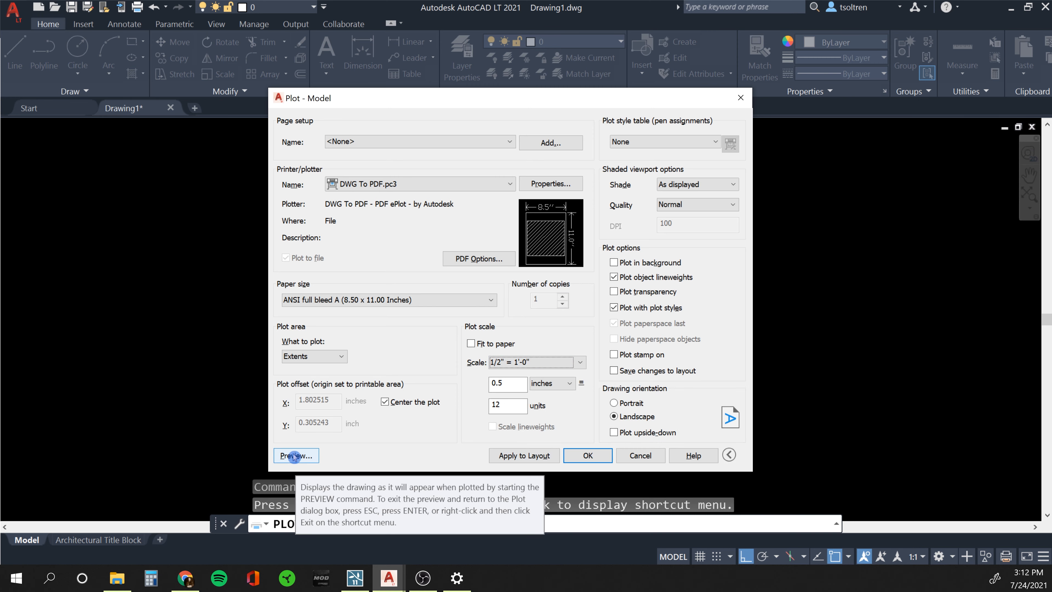
left_click(314, 456)
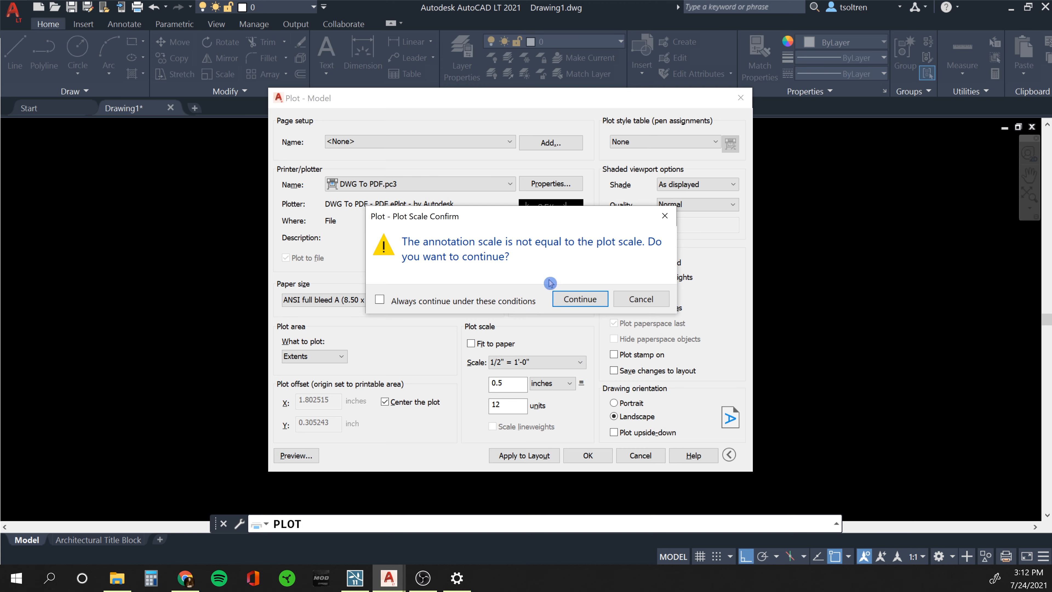
left_click(582, 299)
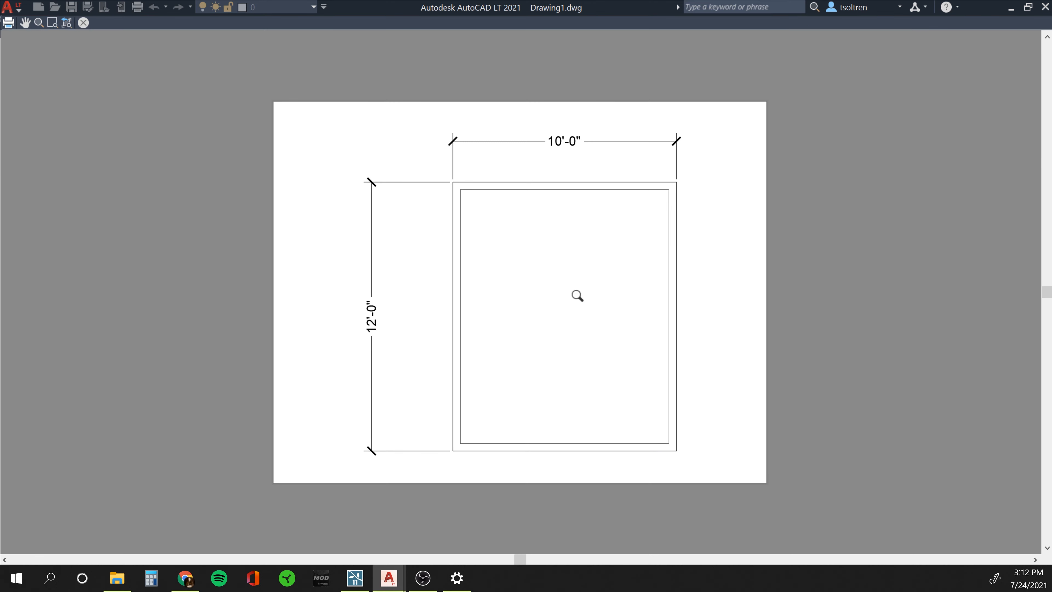
key("Escape")
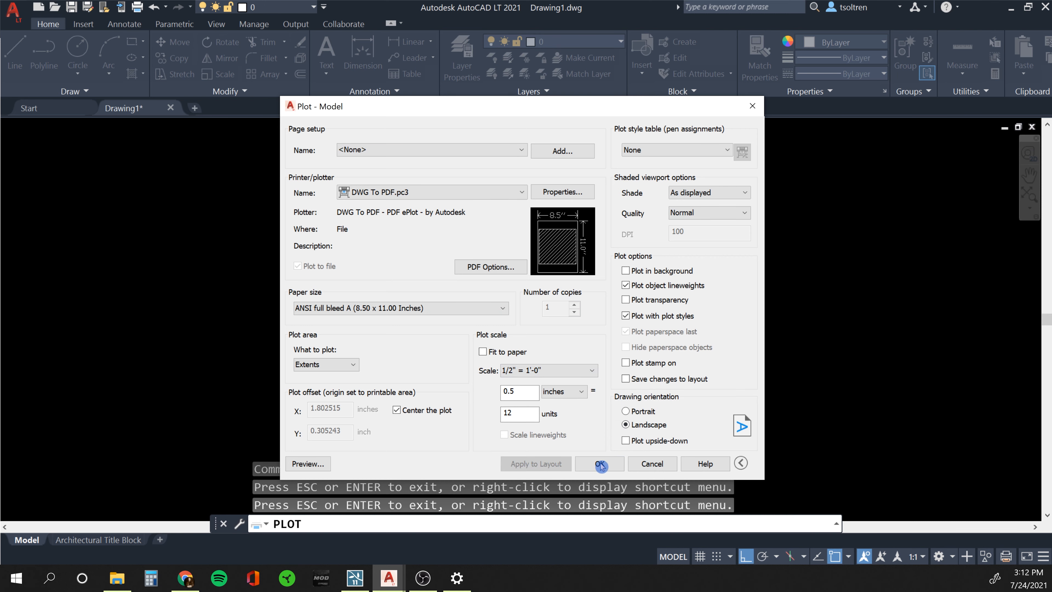
Cancel the Plot dialog, rerun PLOT and preview the 1/2" = 1'-0" sheet again.
left_click(652, 463)
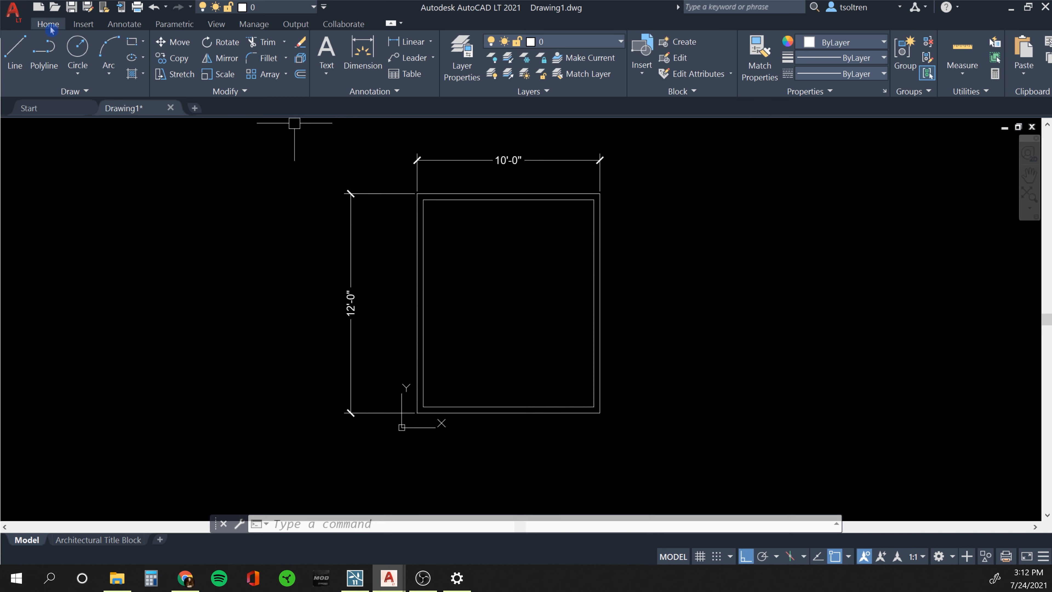
type("p")
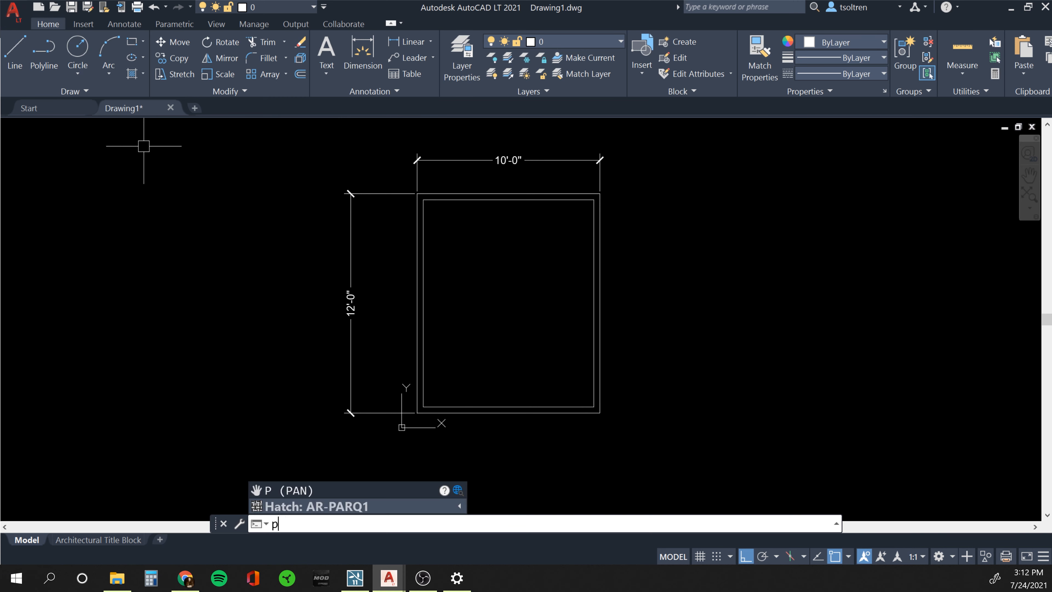
type("lot")
key("Return")
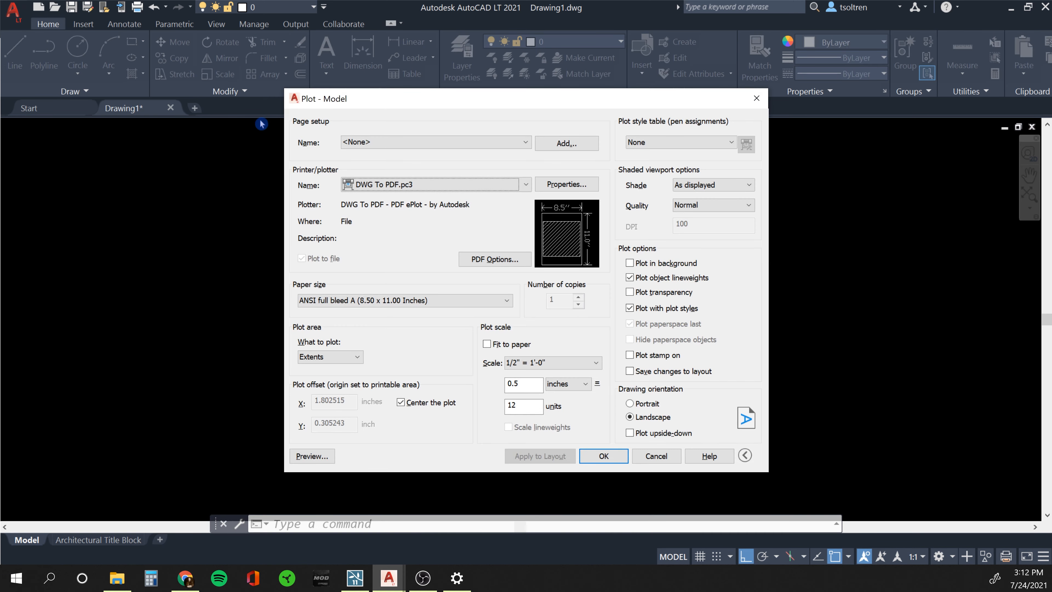
left_click(323, 454)
left_click(581, 299)
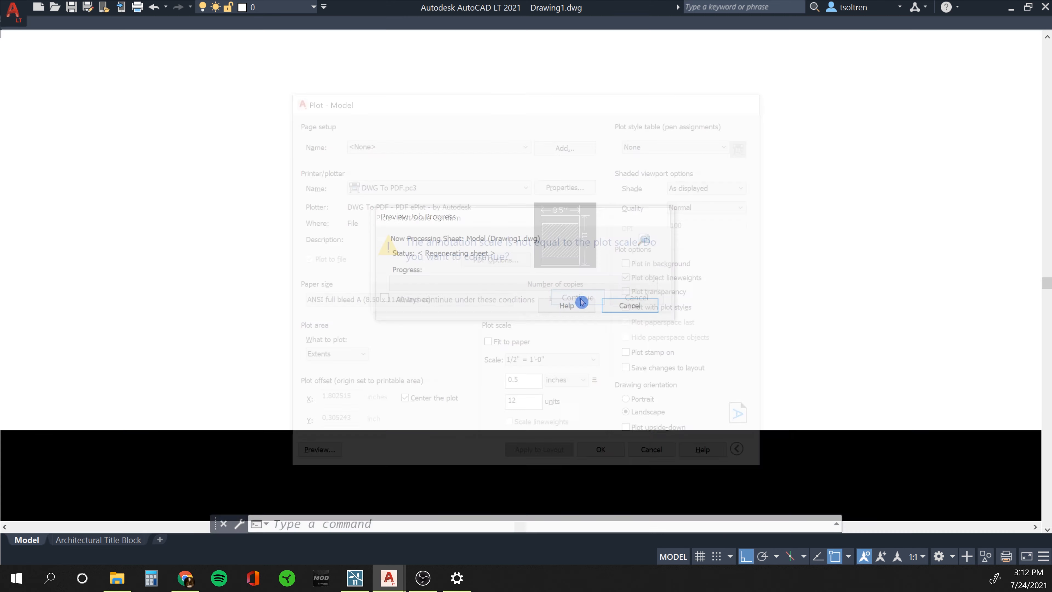
key("Escape")
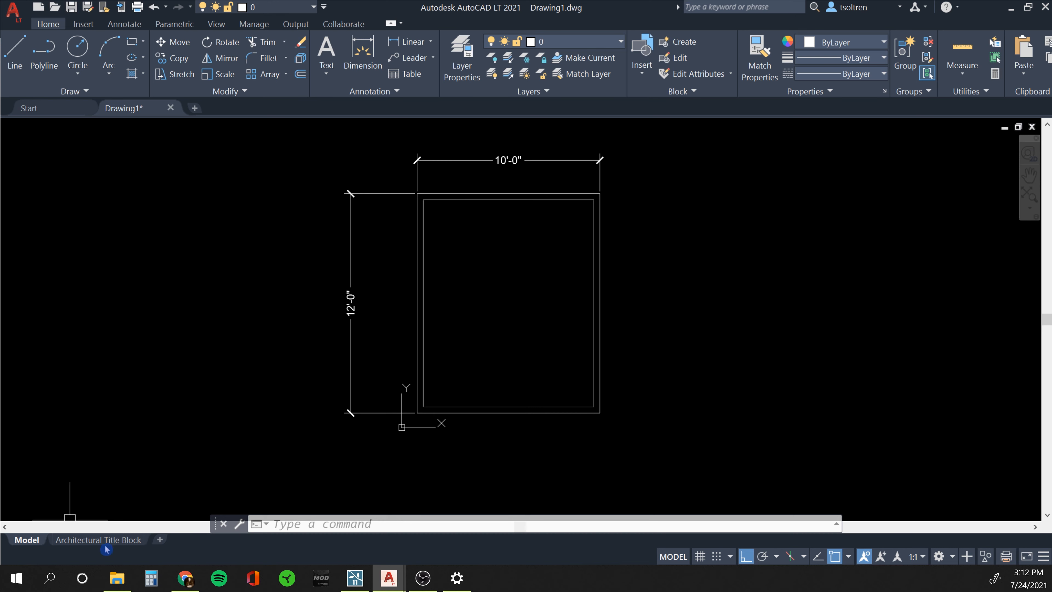
Switch to the Architectural Title Block layout and pan and zoom to frame its paper sheet.
mouse_move(109, 538)
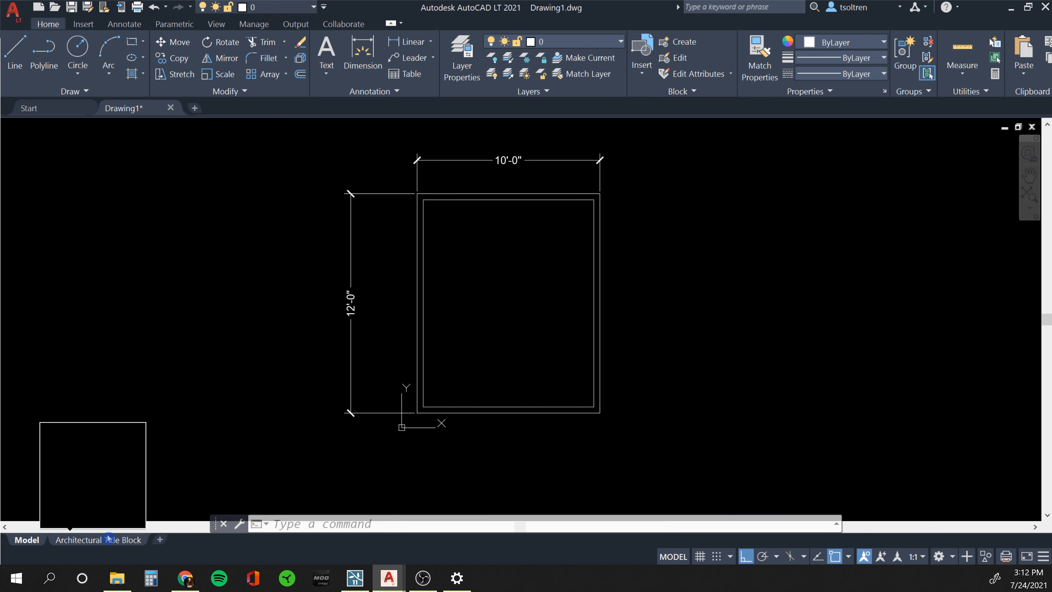
key("Escape")
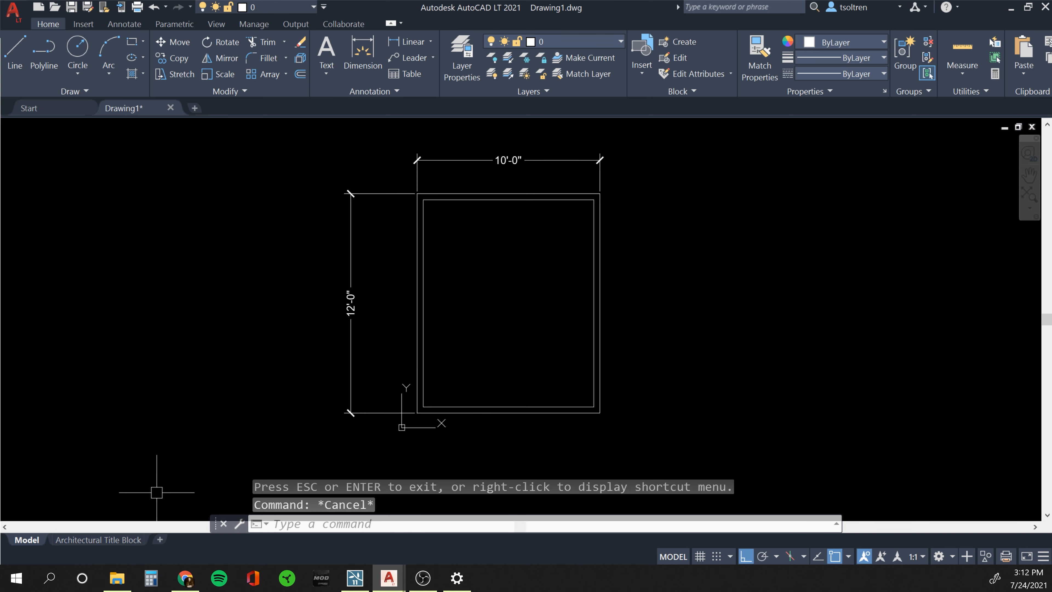
left_click(108, 540)
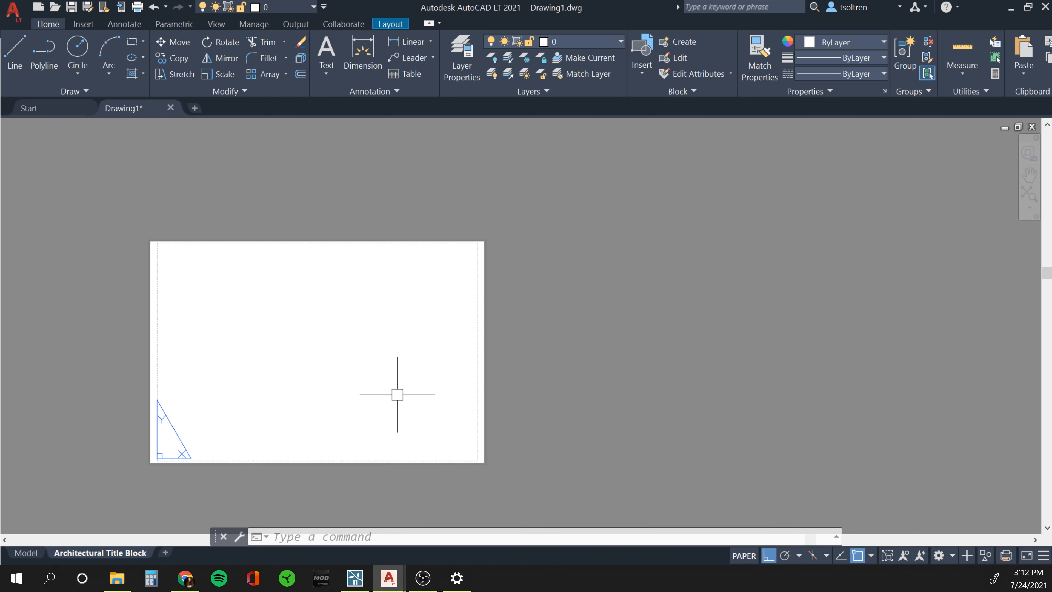
middle_click_drag(268, 380, 380, 353)
scroll(379, 359, "up", 2)
middle_click_drag(269, 346, 292, 349)
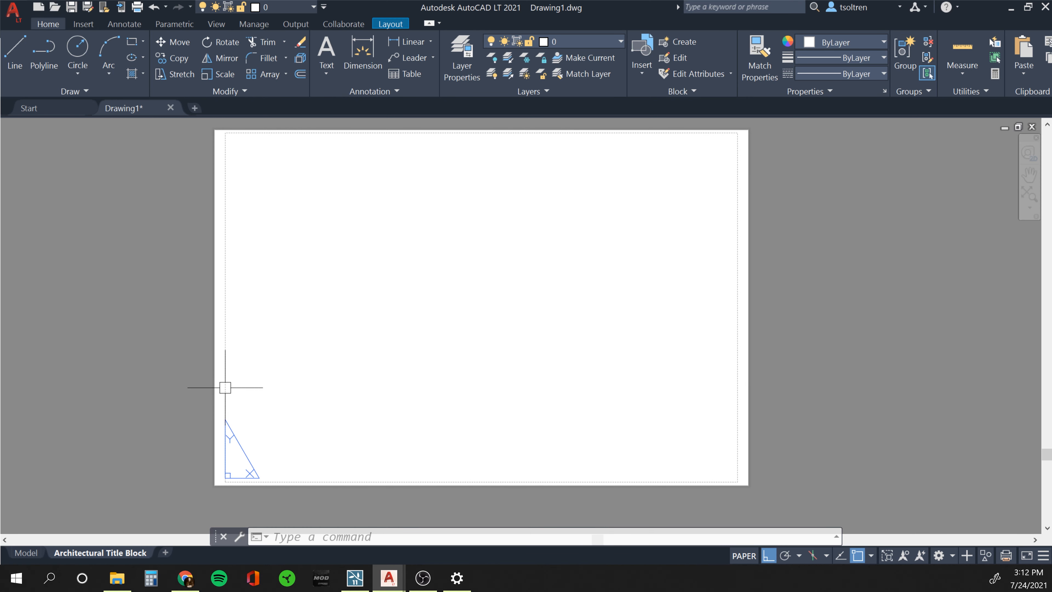
middle_click_drag(357, 370, 356, 380)
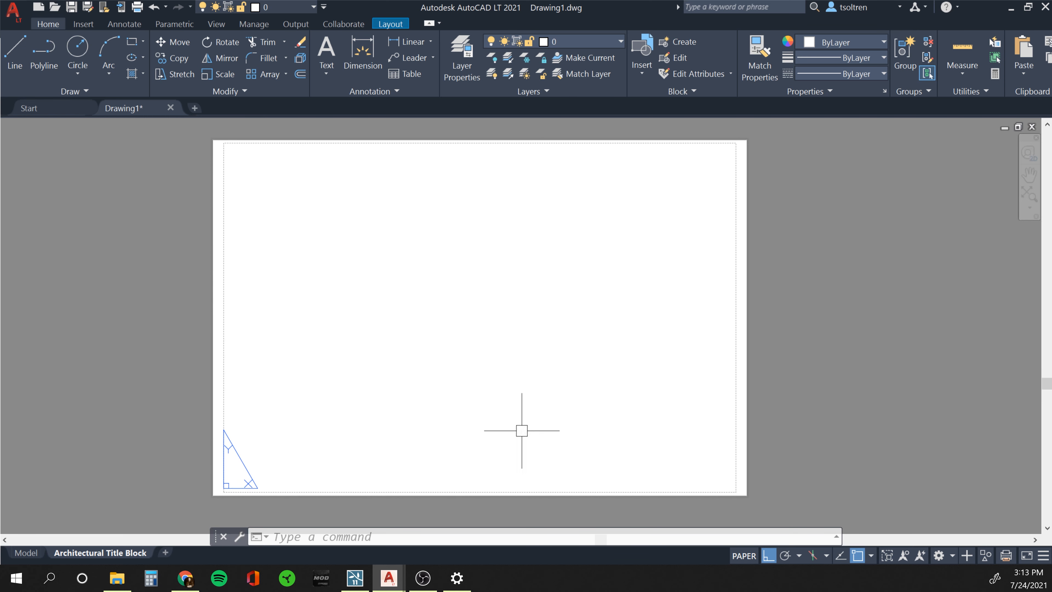
Open the Page Setup Manager for the Architectural Title Block layout and start editing its setup.
right_click(93, 555)
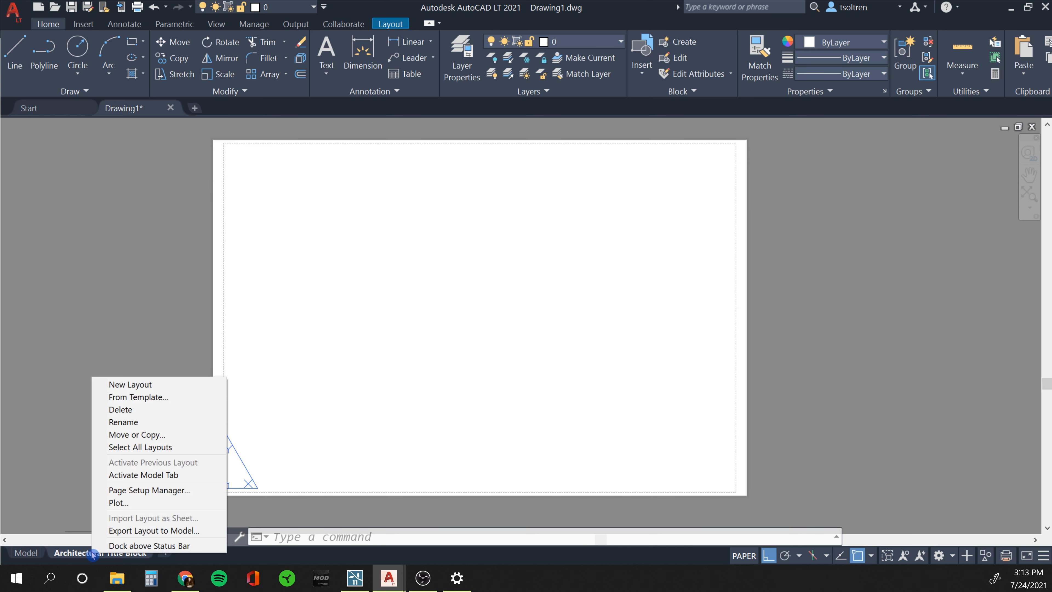
left_click(133, 490)
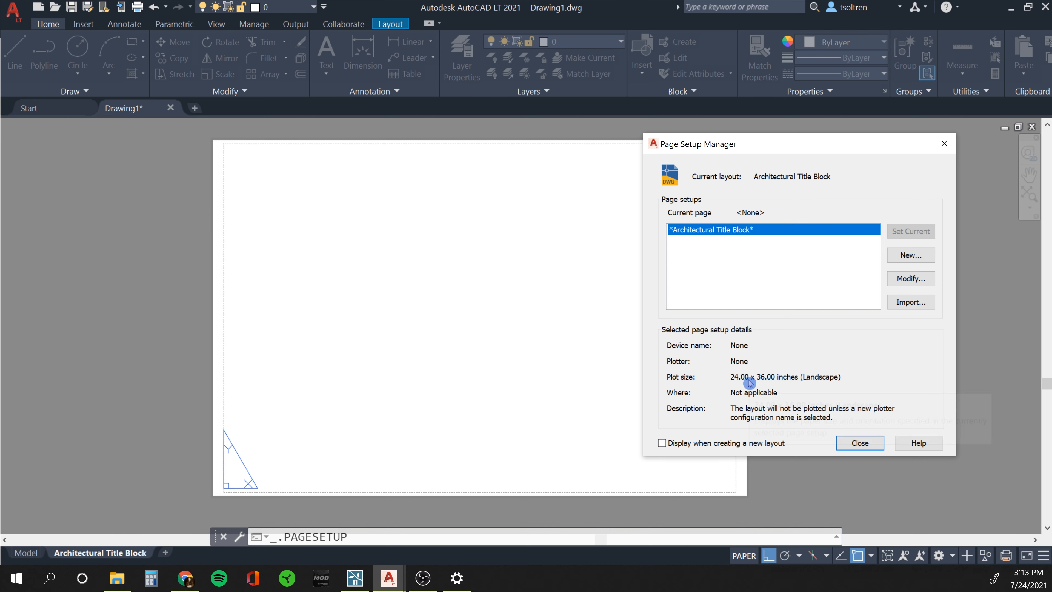
mouse_move(761, 381)
left_click(899, 283)
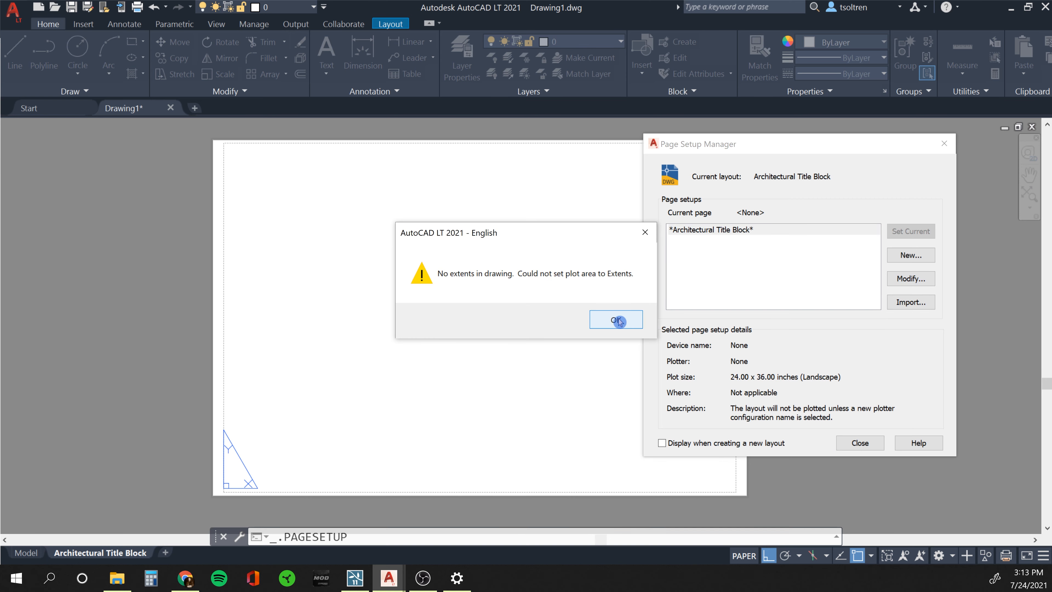
left_click(617, 320)
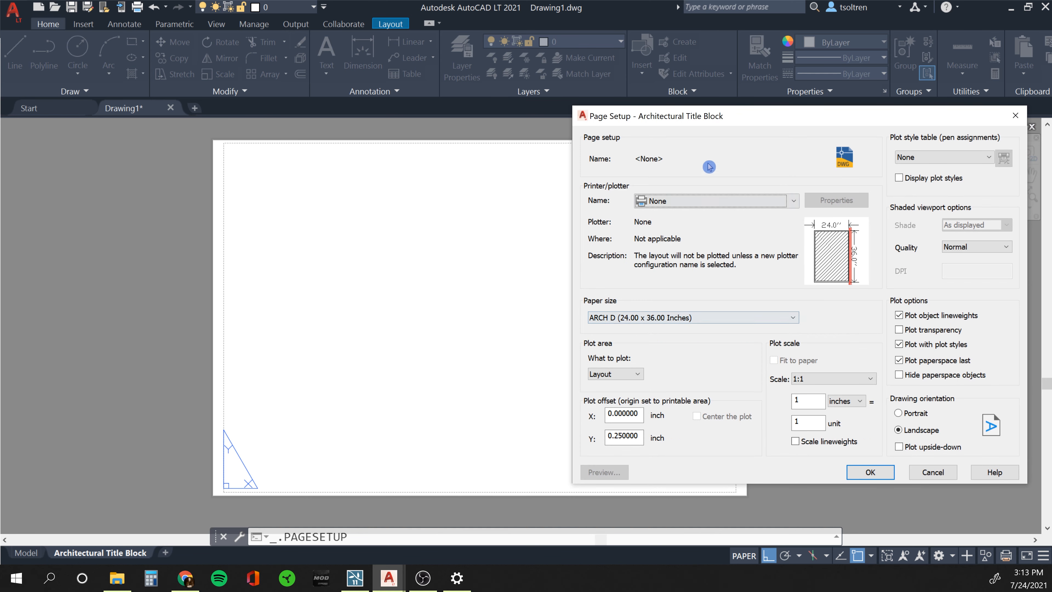
left_click_drag(723, 119, 588, 110)
Choose DWG To PDF.pc3 with ANSI A (8.50 x 11.00 Inches) paper.
left_click(570, 196)
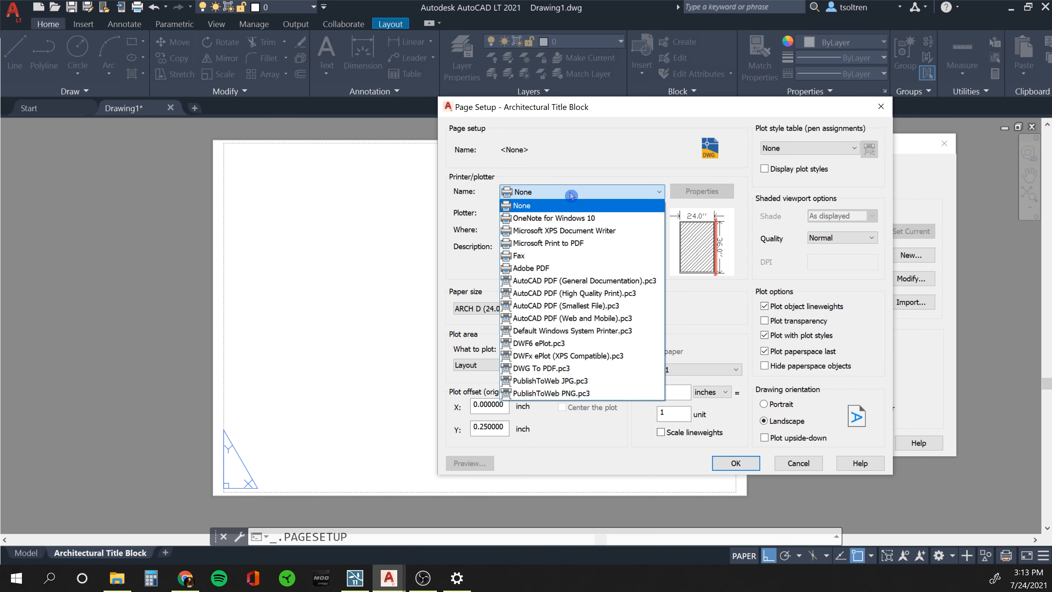
left_click(550, 369)
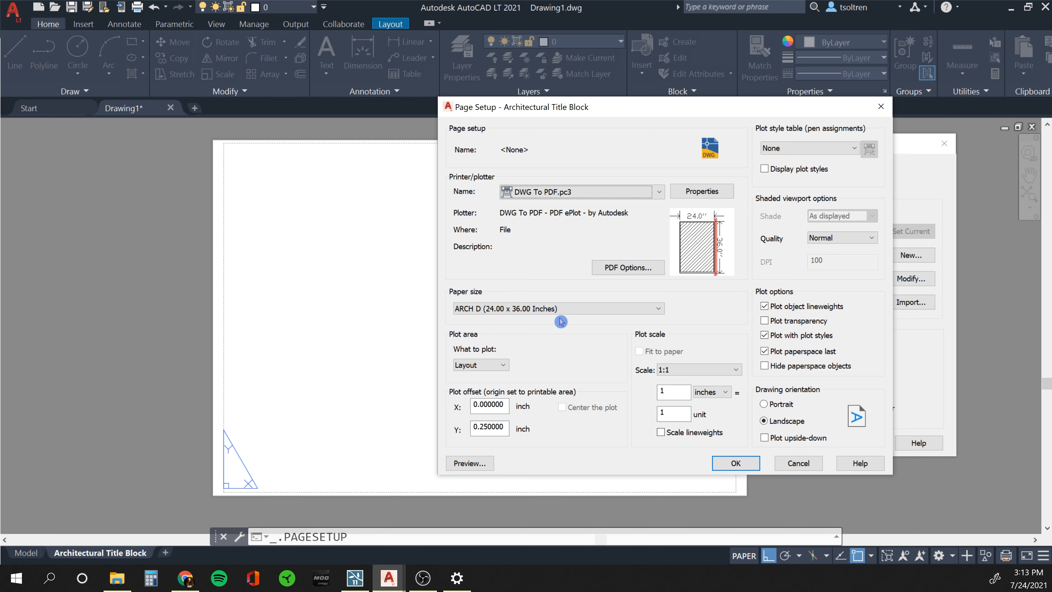
left_click(555, 309)
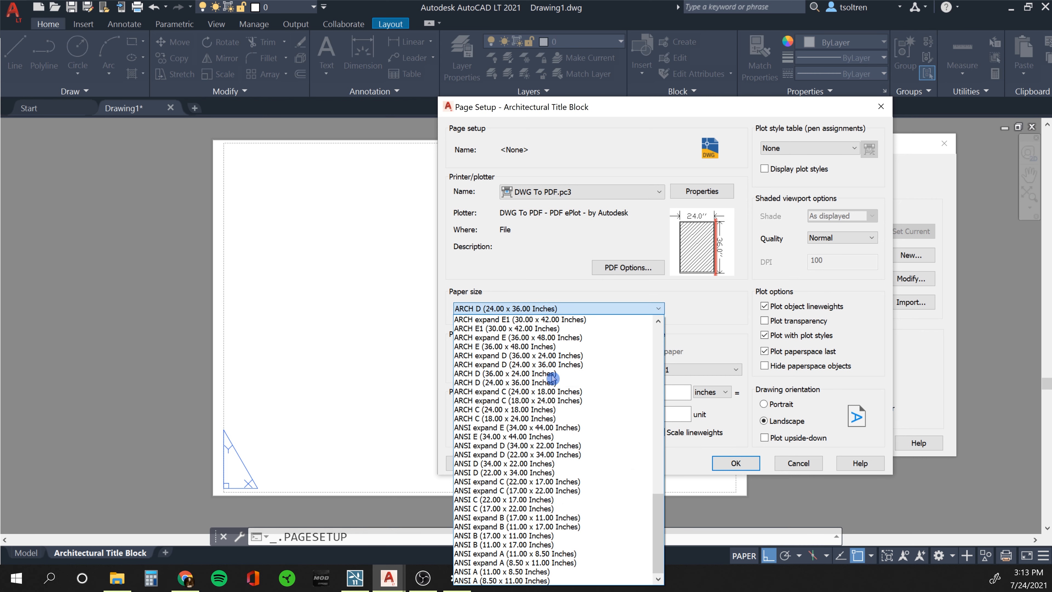
left_click(477, 580)
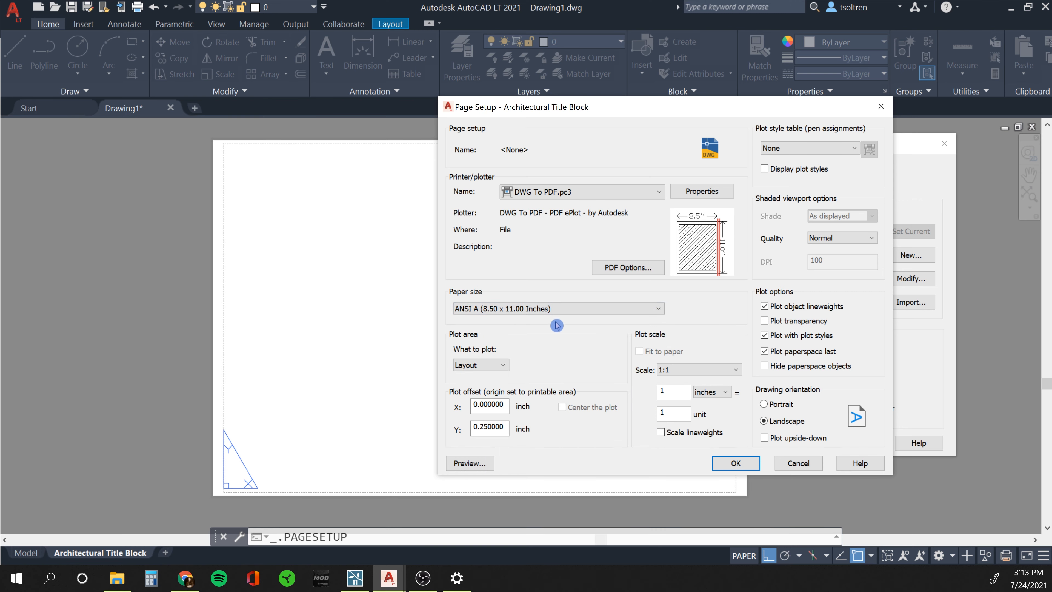
Keep Layout as the plot area, preview it, accept the setup and close the manager.
left_click(489, 366)
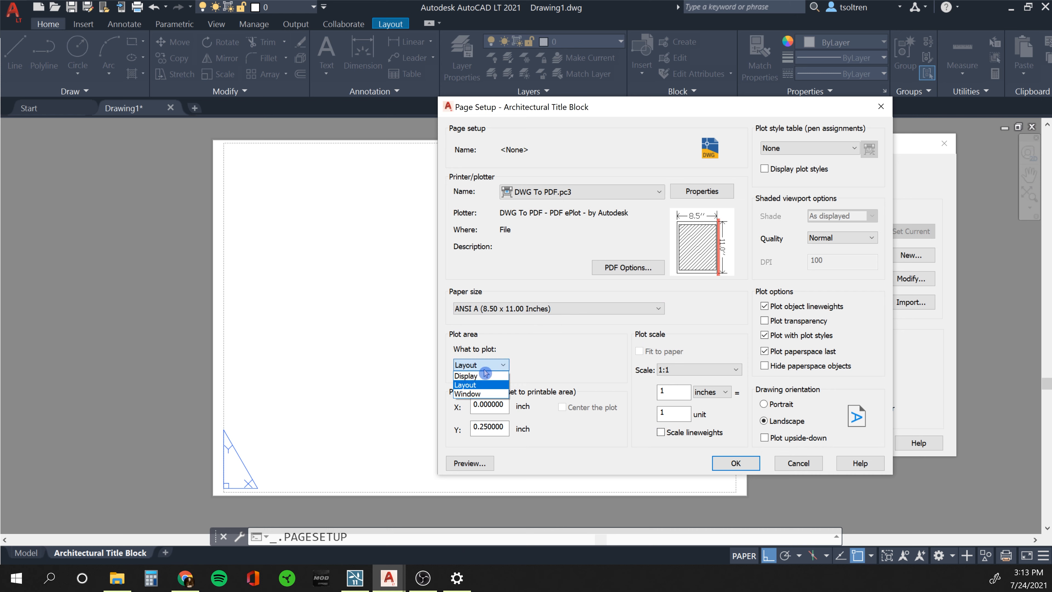
left_click(473, 385)
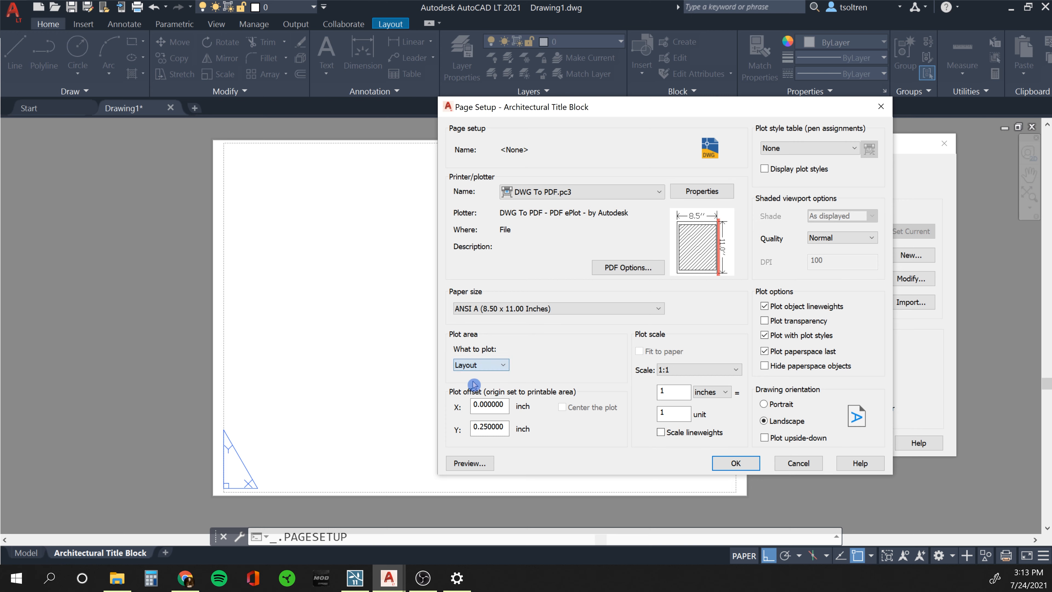
left_click(469, 464)
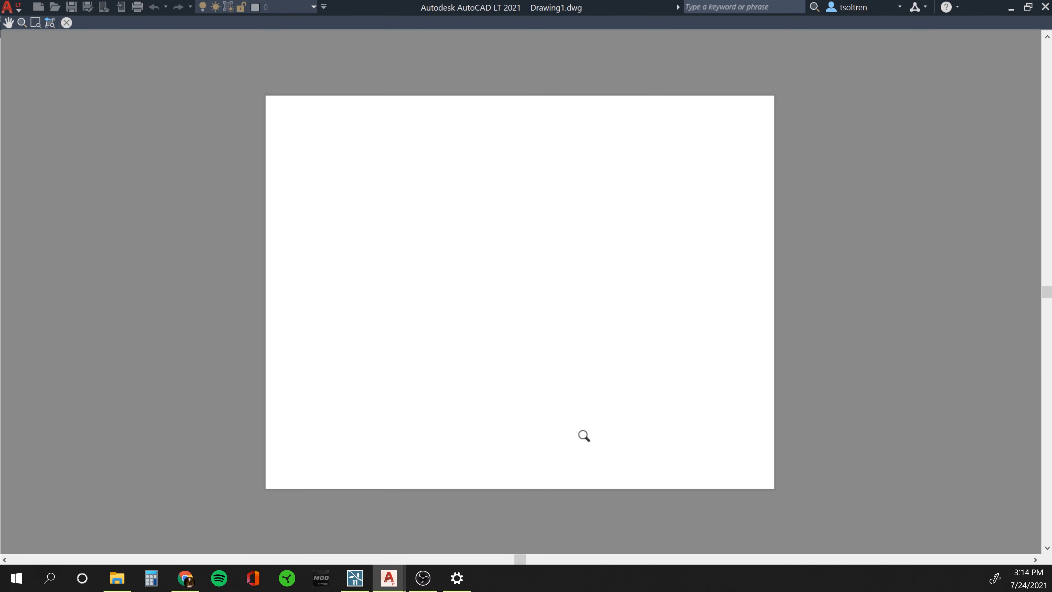
key("Escape")
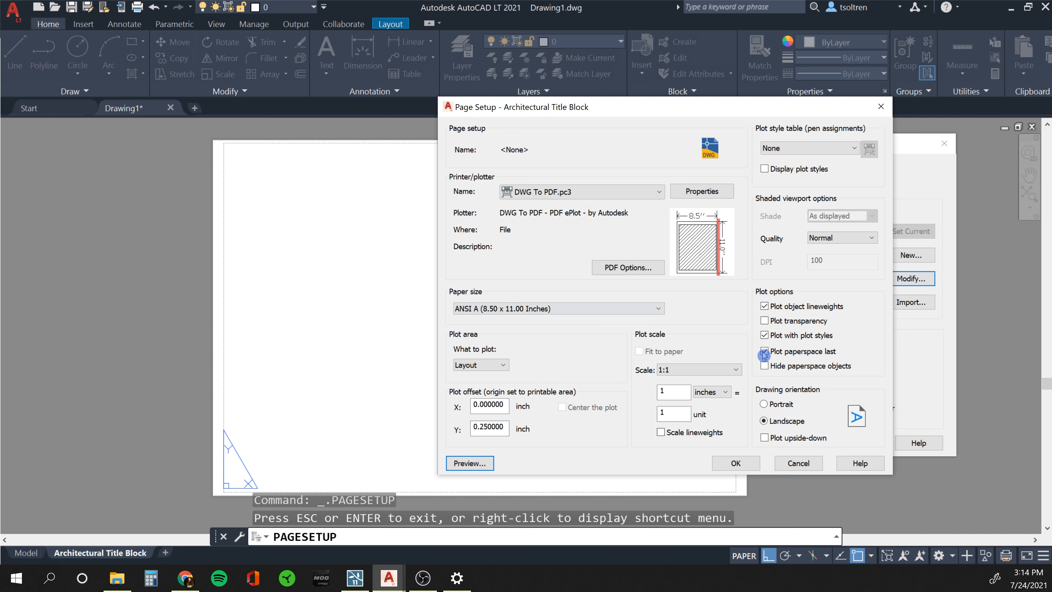
left_click(730, 463)
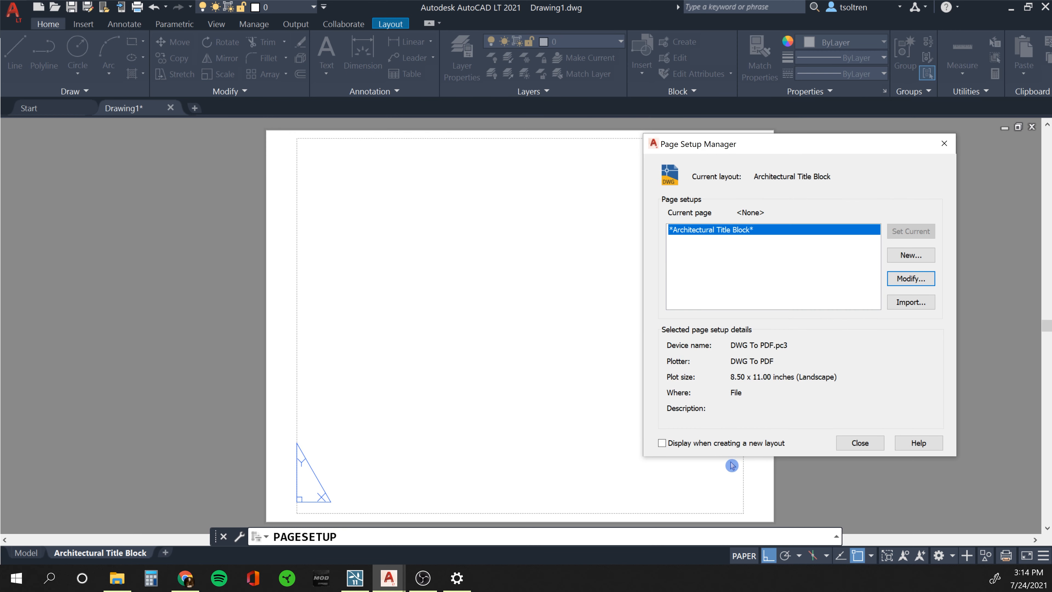
left_click(860, 443)
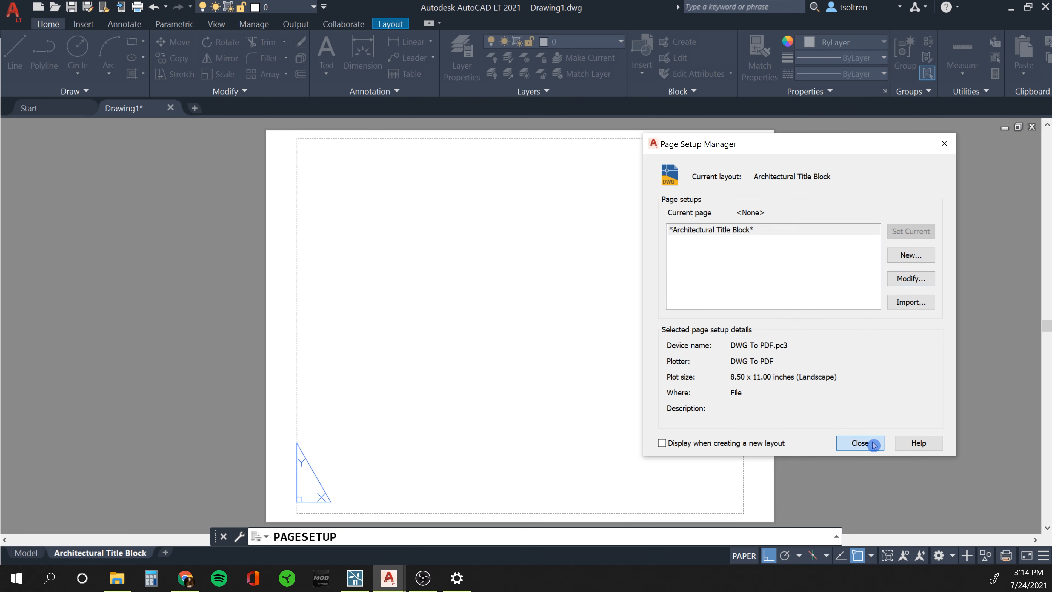
Create an MV viewport from near the sheet's top-right corner to its lower-left.
scroll(537, 294, "down", 2)
middle_click_drag(537, 293, 490, 297)
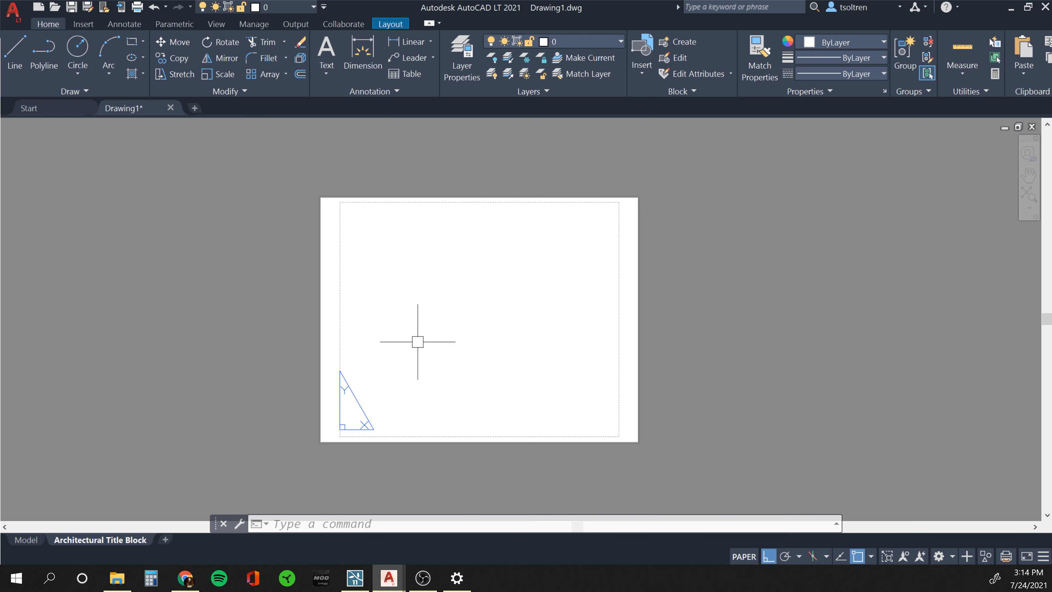
type("MV")
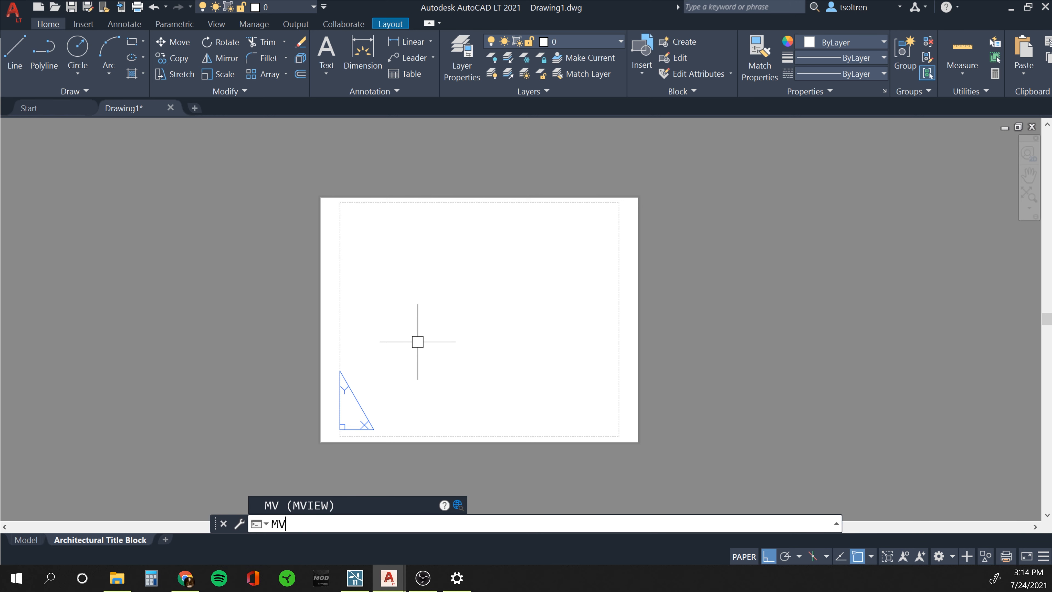
key("Return")
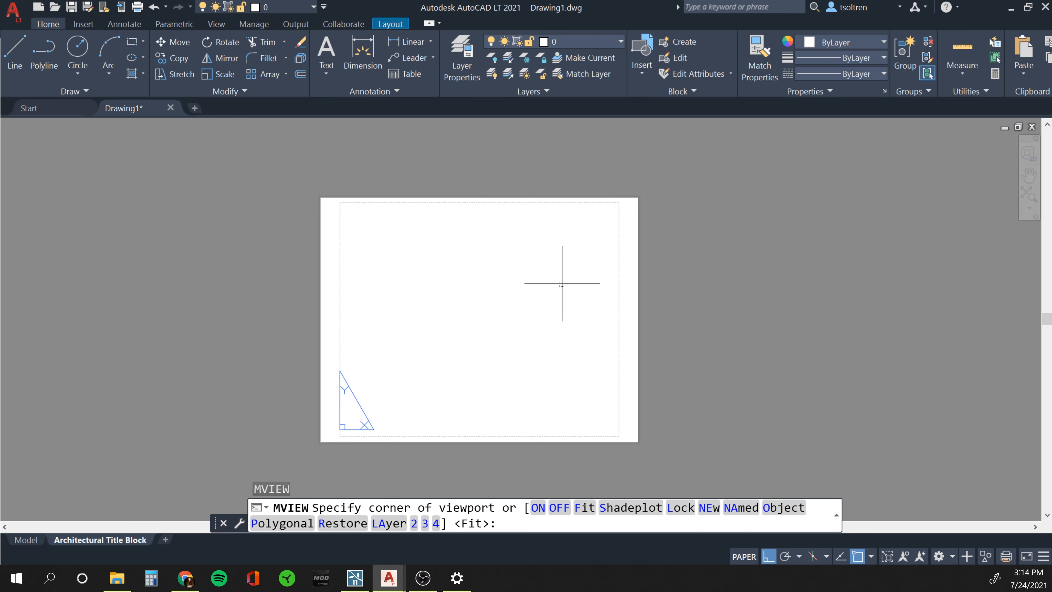
left_click(609, 215)
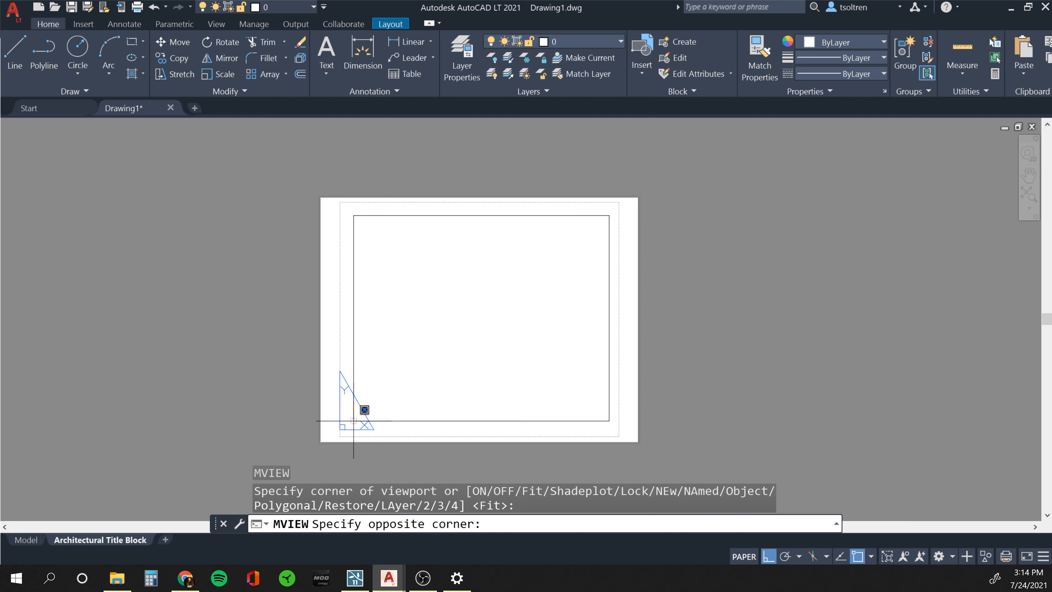
left_click(344, 432)
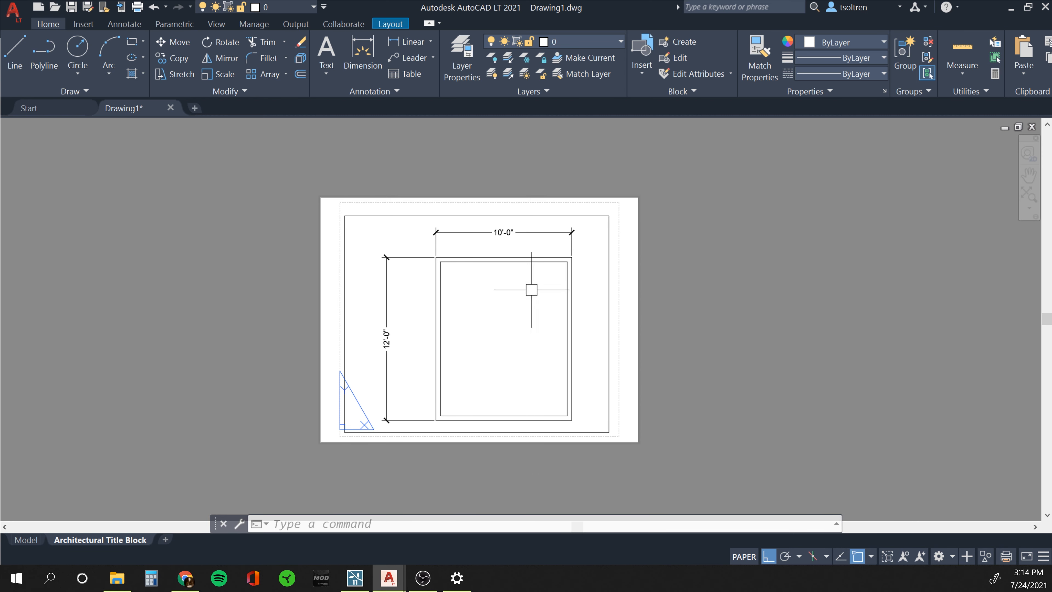
Zoom and pan the wall outline inside the viewport, then return to paper space.
double_click(585, 238)
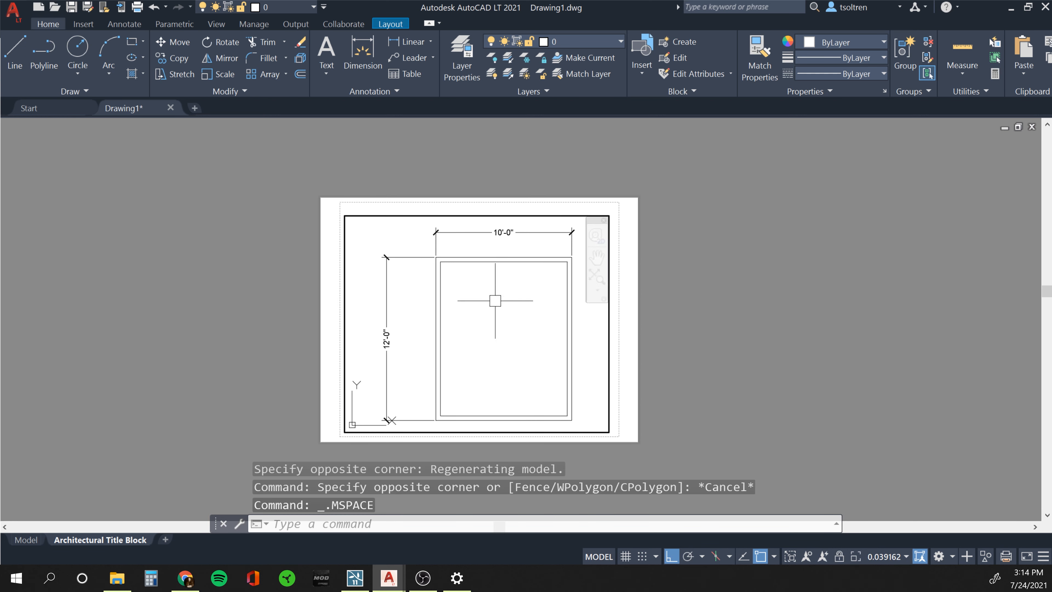
scroll(475, 310, "down", 6)
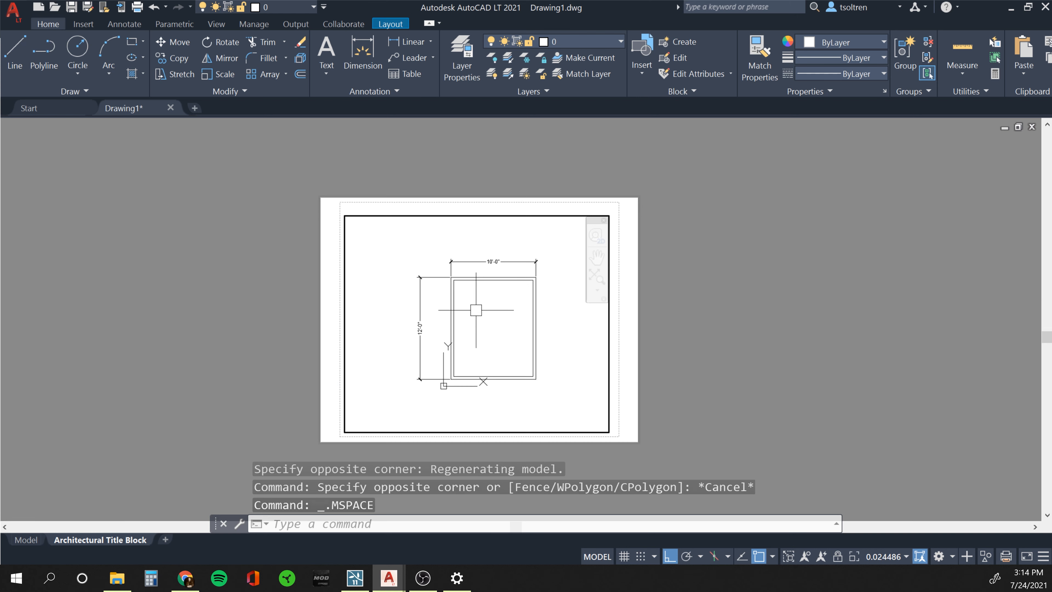
scroll(479, 314, "up", 4)
scroll(479, 314, "up", 2)
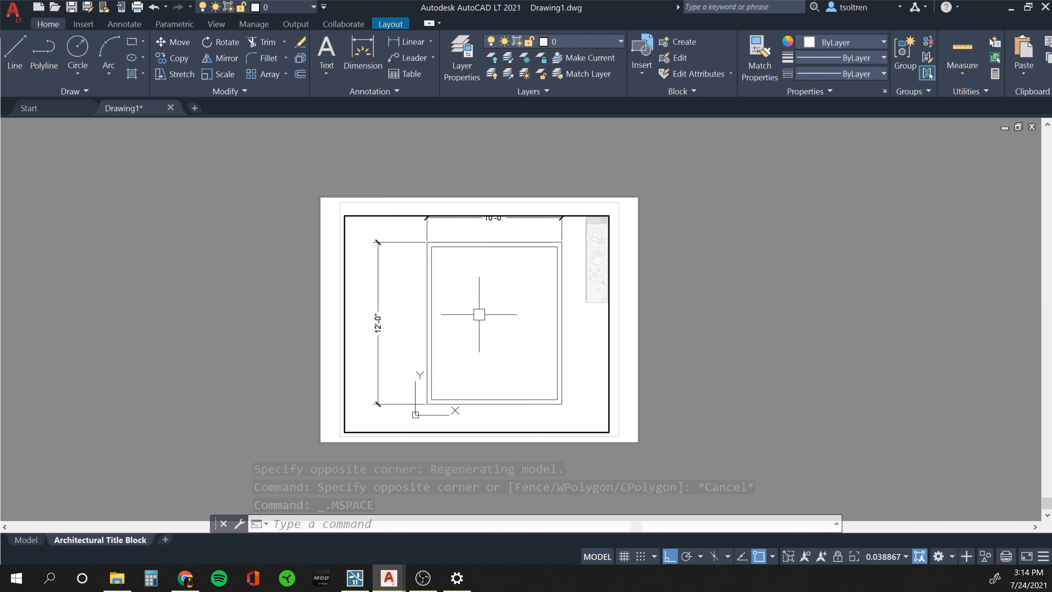
scroll(479, 314, "down", 4)
mouse_move(479, 314)
middle_mouse_down()
mouse_move(375, 313)
mouse_move(572, 312)
mouse_move(431, 303)
mouse_move(500, 331)
mouse_move(482, 316)
middle_mouse_up()
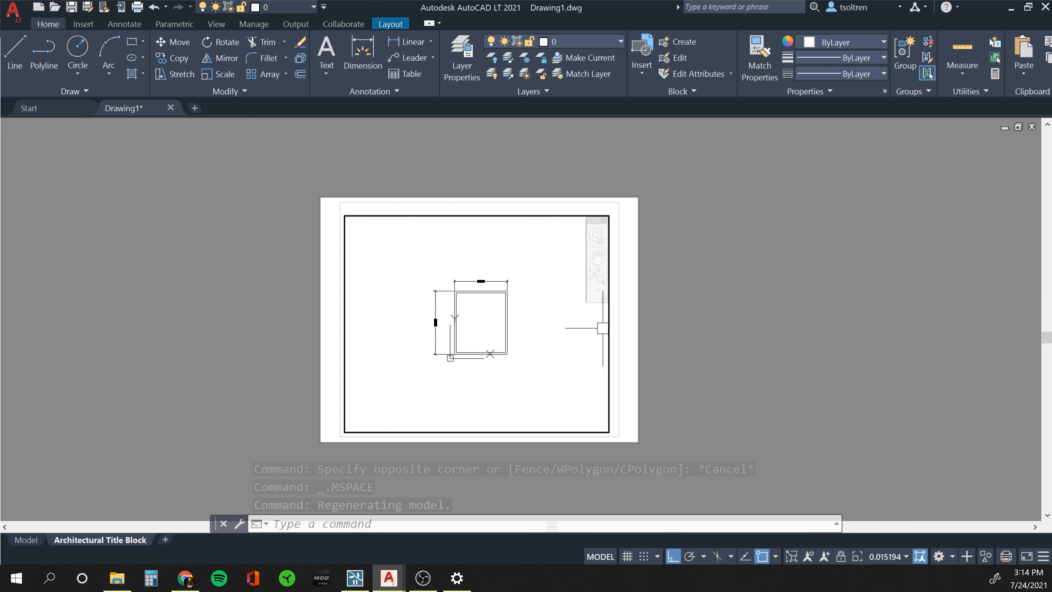
double_click(622, 331)
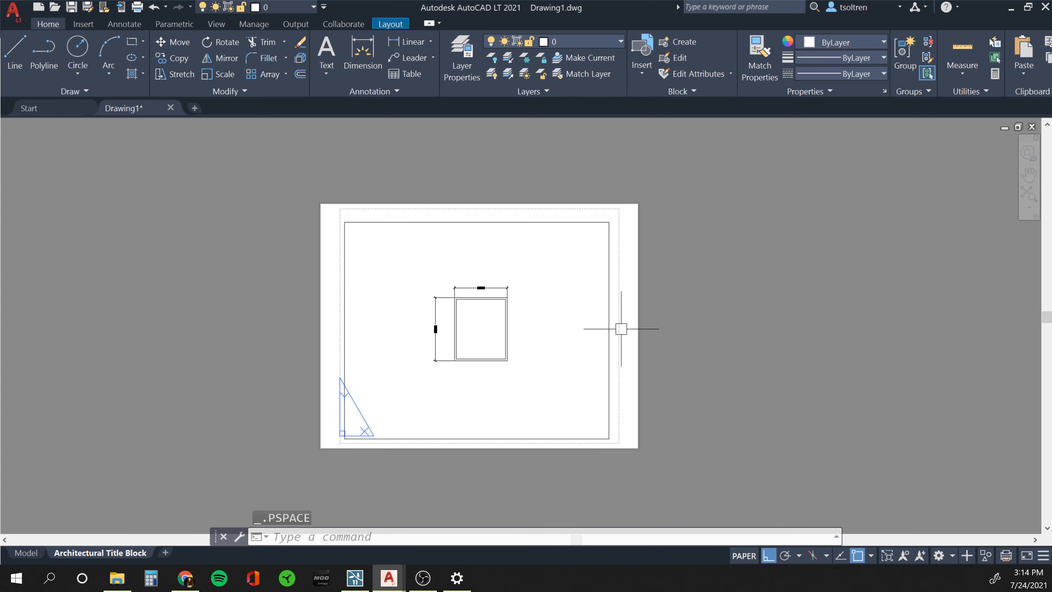
Set the selected viewport's scale to 1/4" = 1'-0".
left_click(611, 373)
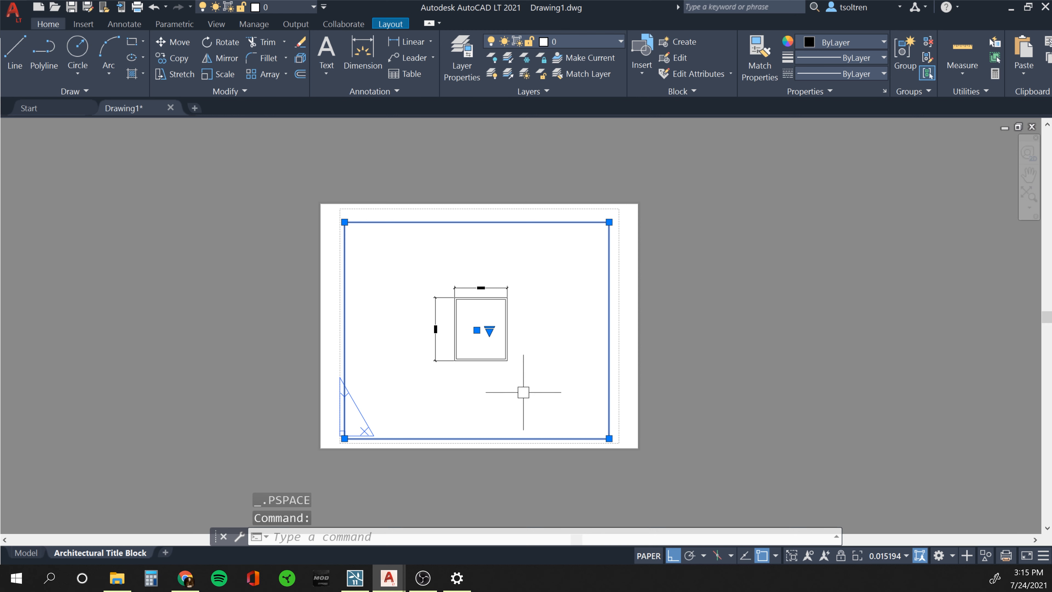
left_click(906, 557)
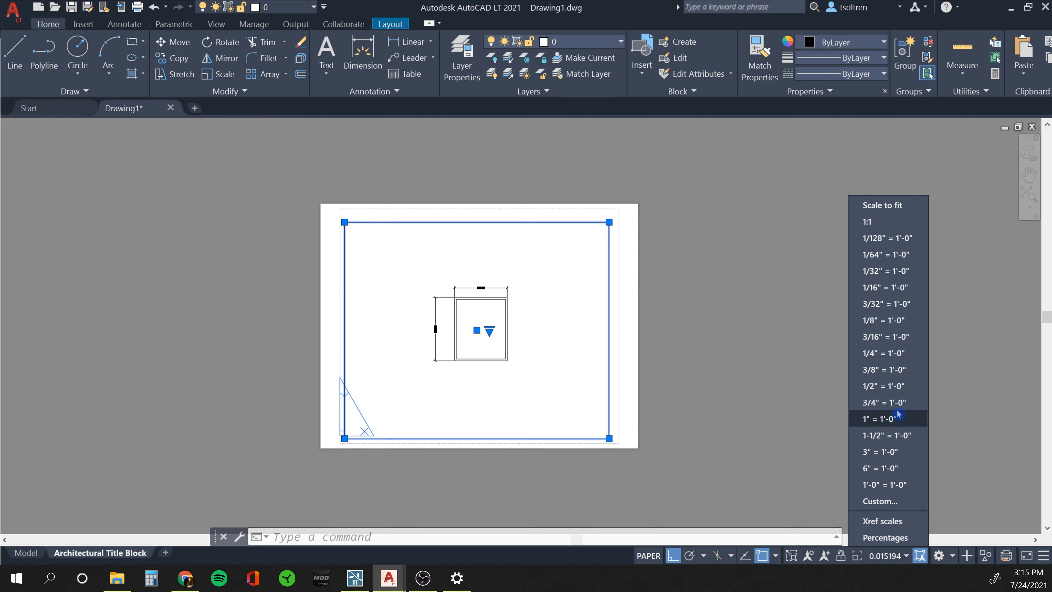
left_click(895, 355)
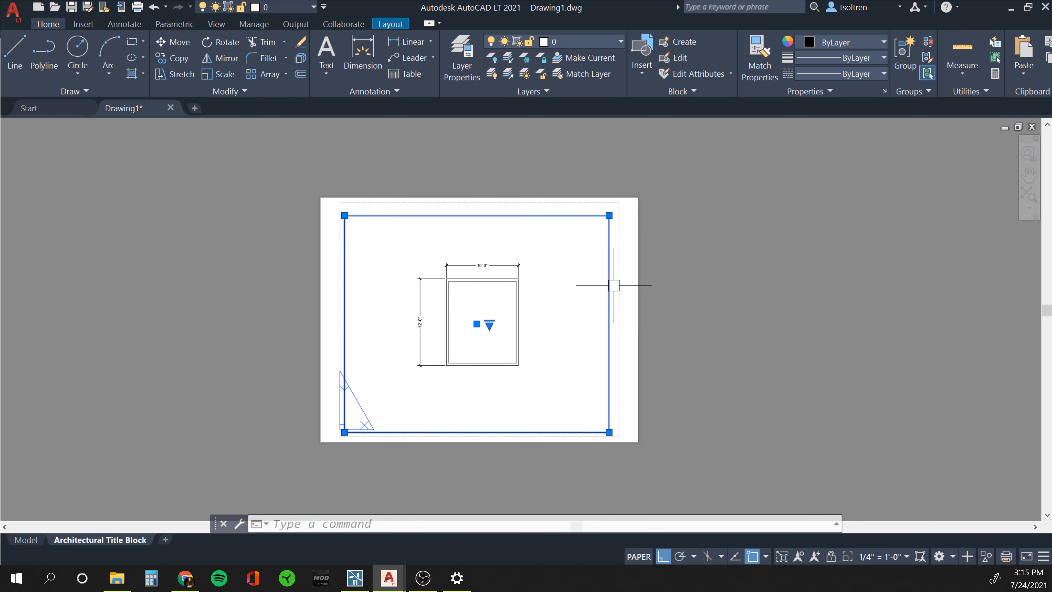
Deselect the viewport, run PLOT on the layout and preview it.
key("Escape")
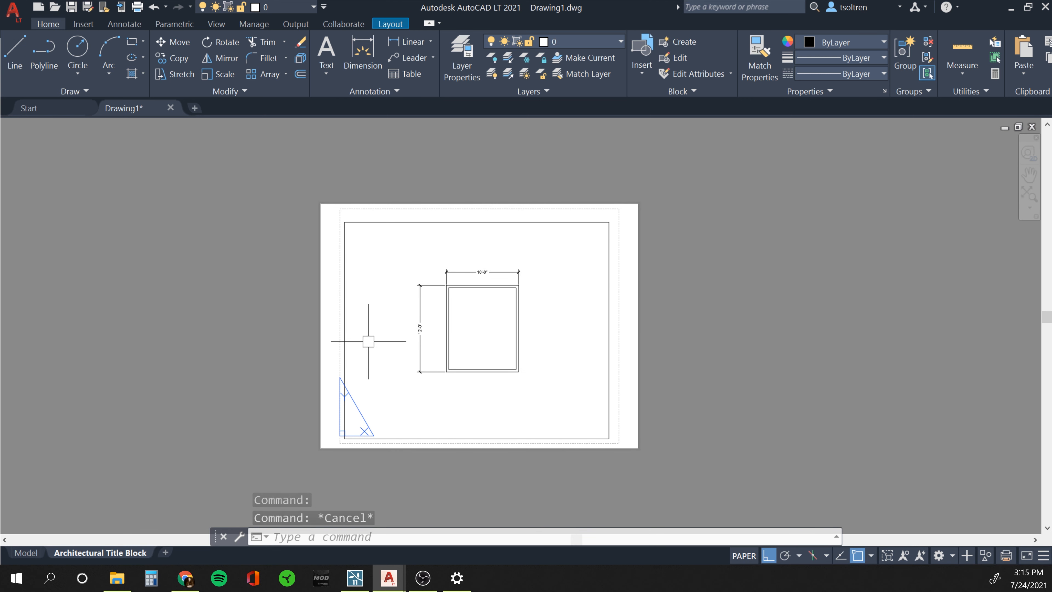
type("plo")
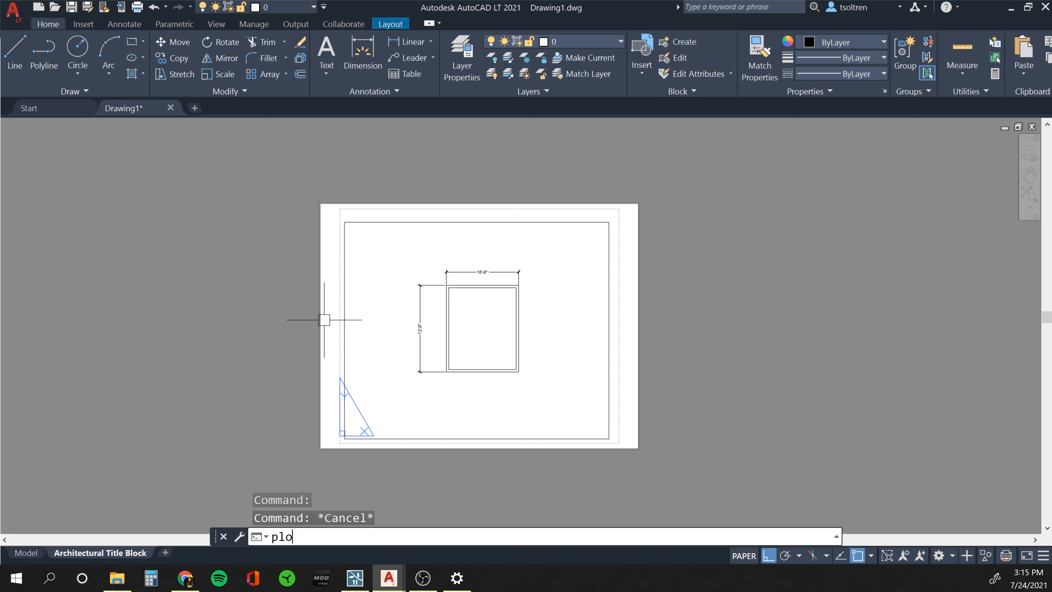
type("t")
key("Return")
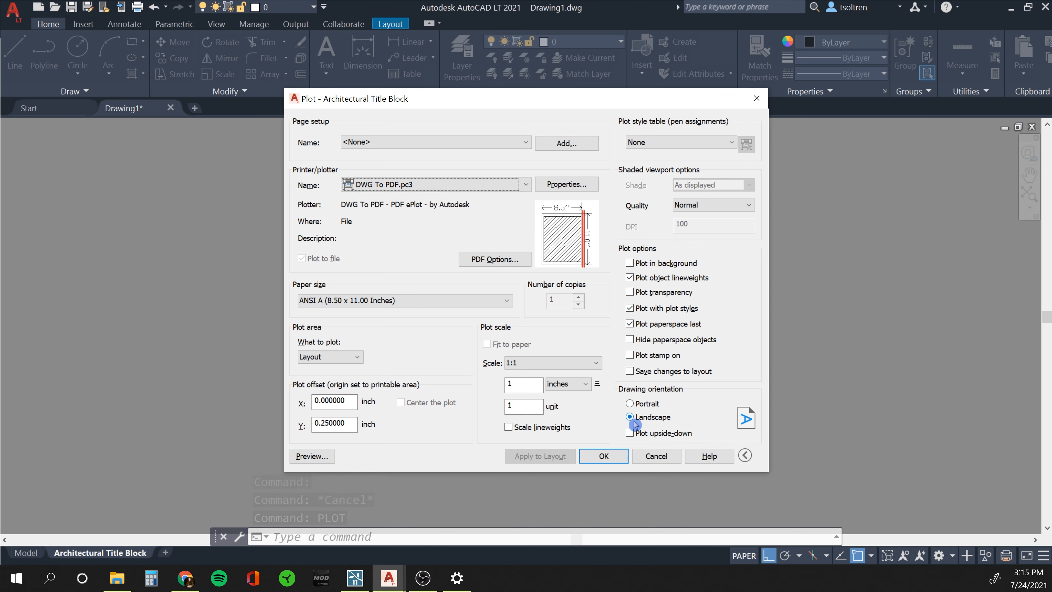
left_click(313, 457)
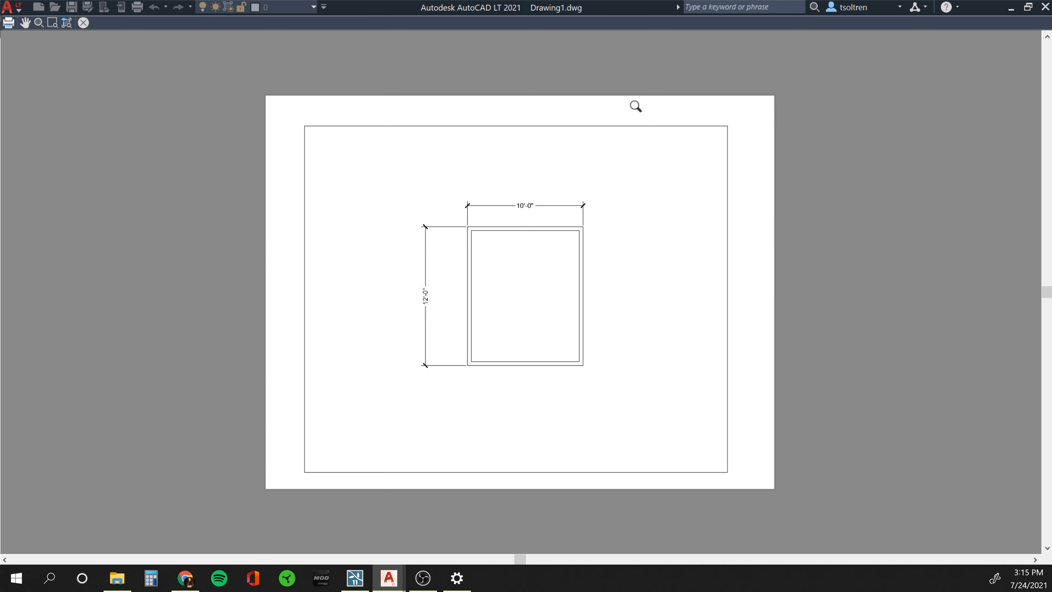
Plot to Drawing1-Architectural Title Block.pdf on the Desktop and hide Acrobat's Bookmarks panel.
right_click(664, 366)
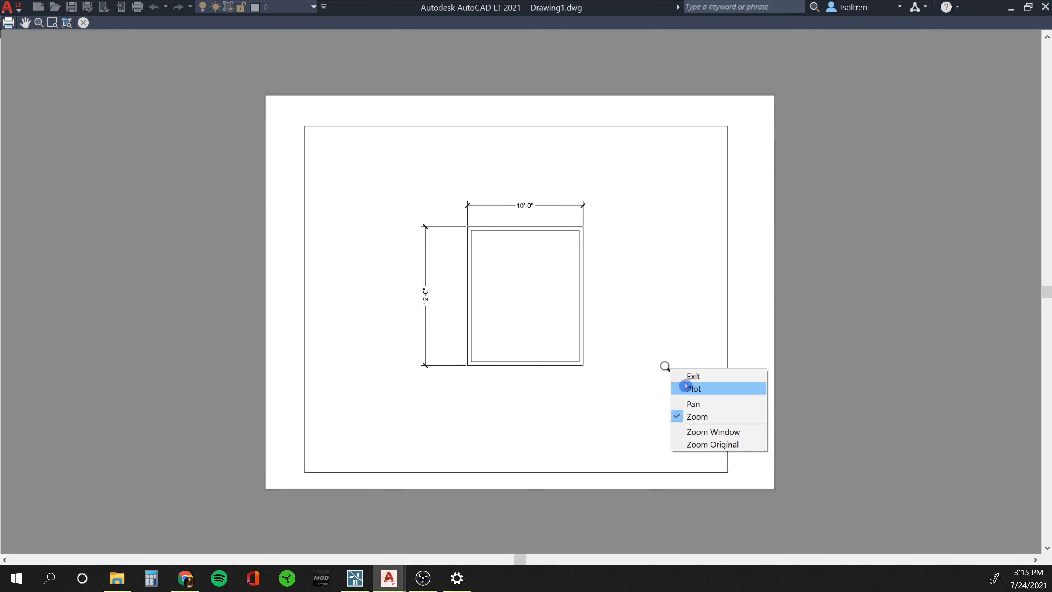
left_click(691, 389)
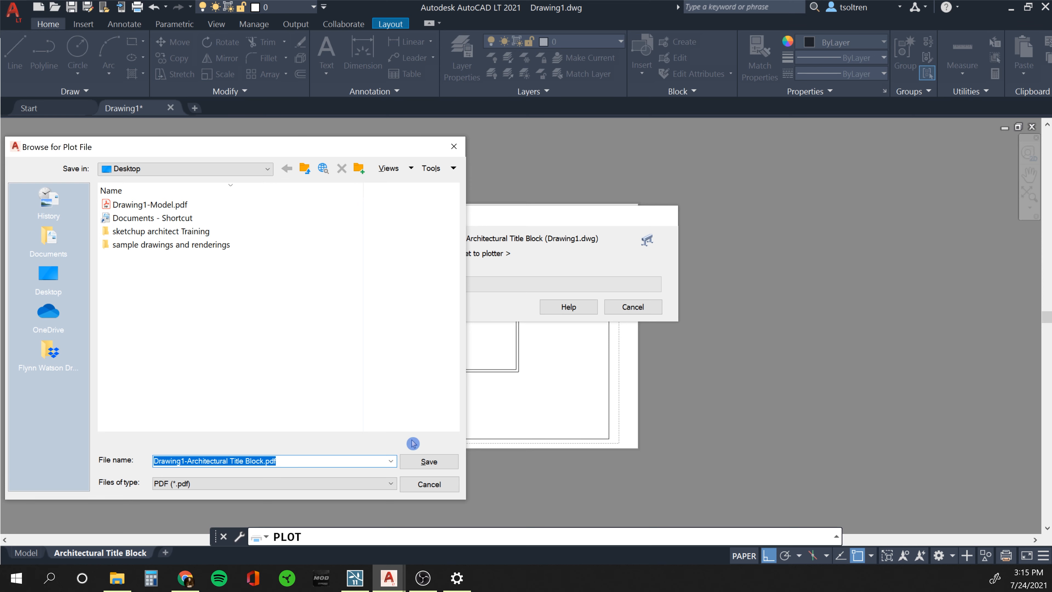
left_click(429, 462)
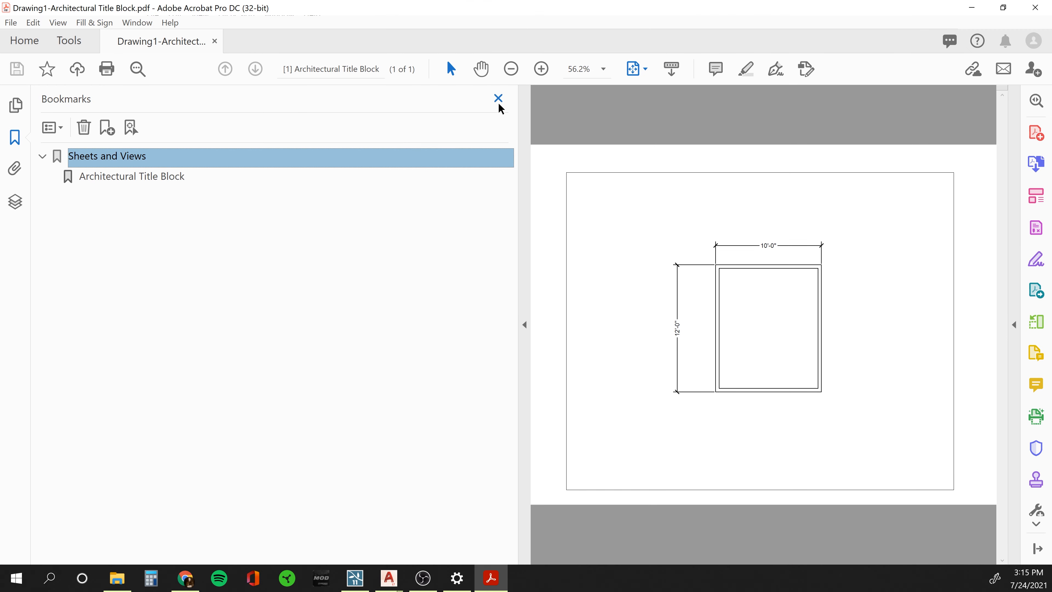
left_click(498, 98)
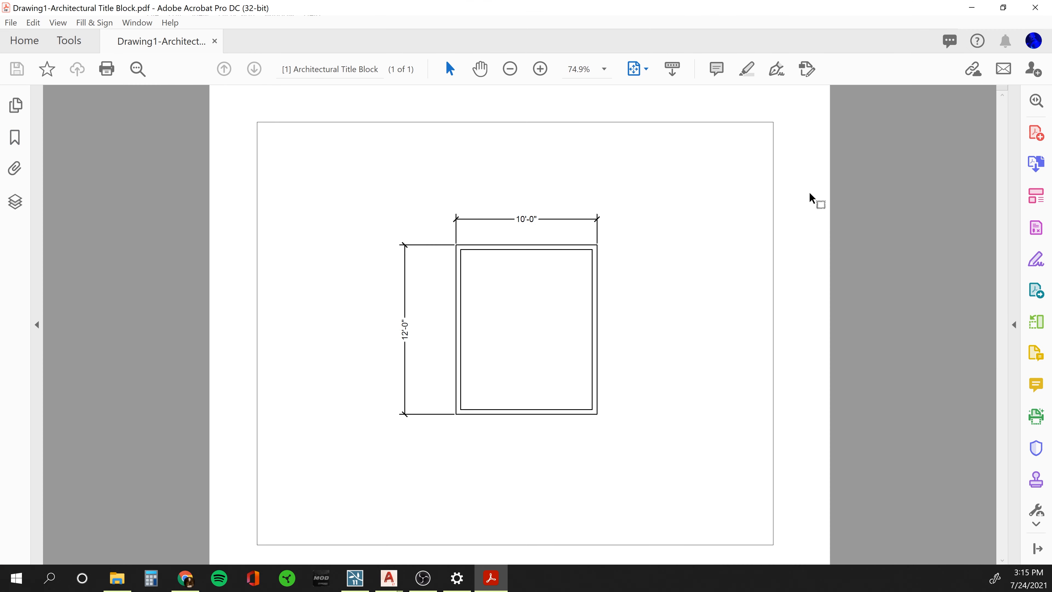